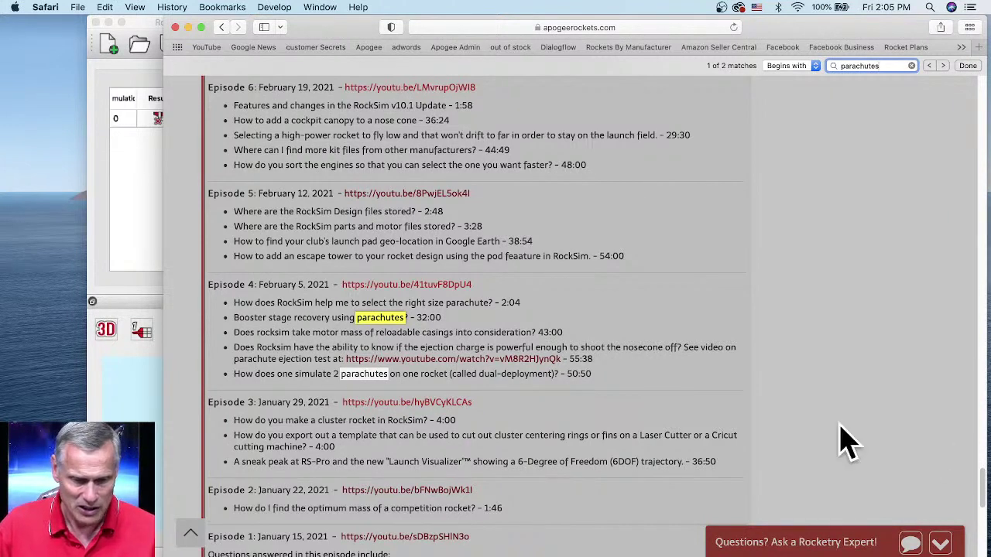
# Step: Switch to RockSim and open the materials database for editing
pyautogui.click(129, 409)
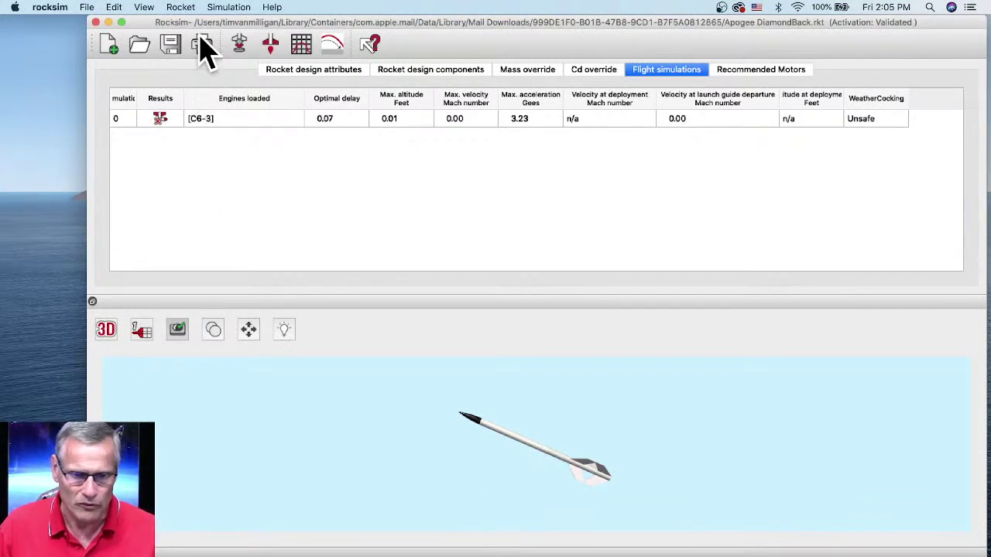
pyautogui.click(182, 8)
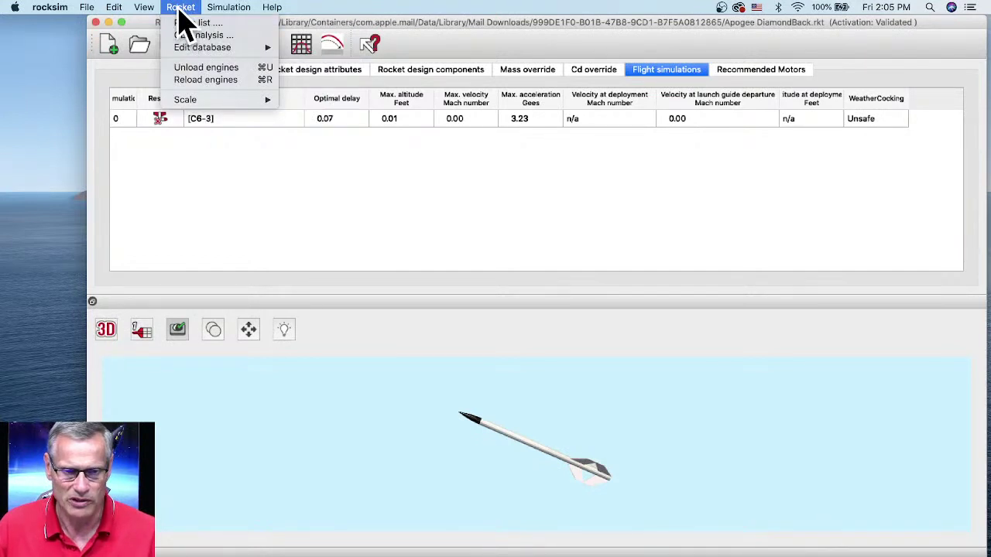
pyautogui.moveTo(184, 49)
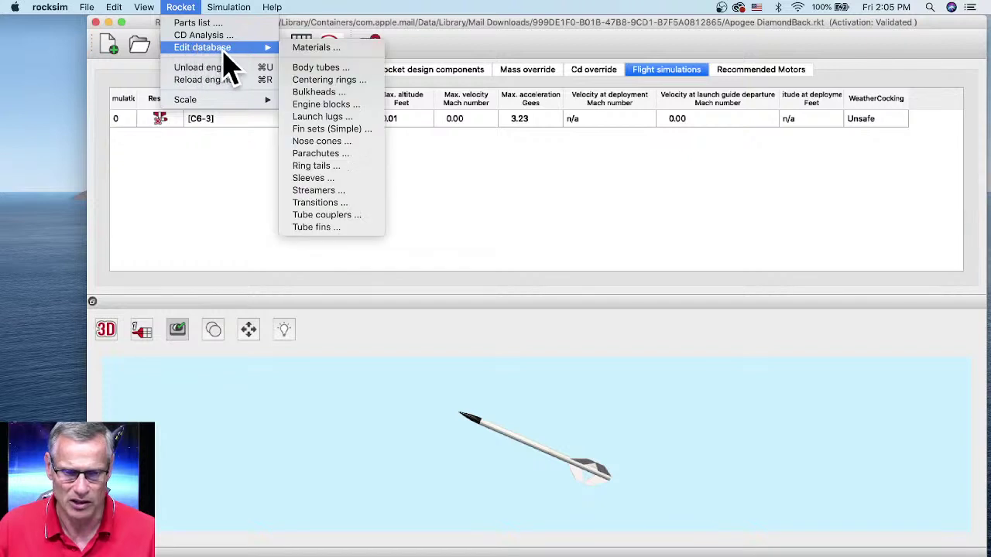
pyautogui.click(344, 52)
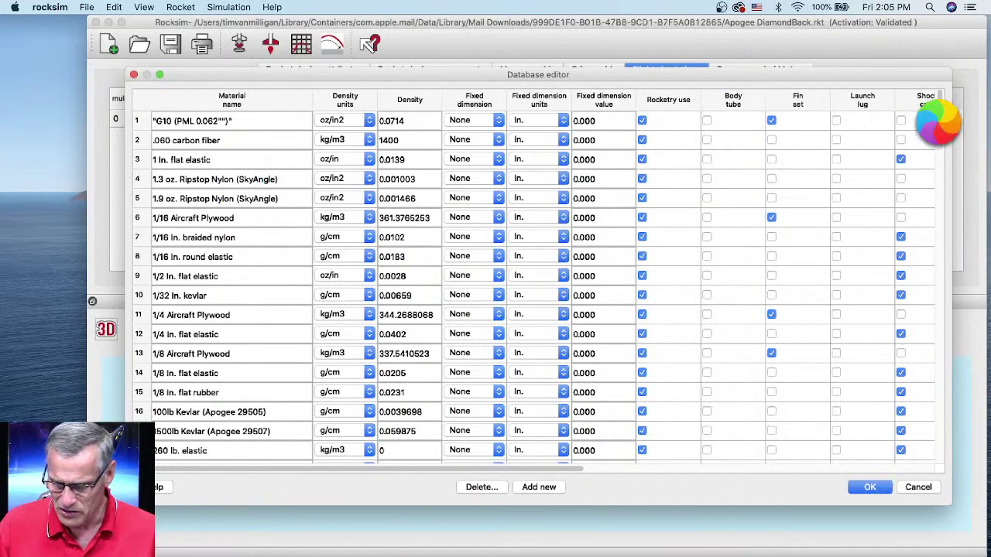
# Step: Browse the materials database for the carbon fiber and fiberglass entries and highlight the Fiberglass material name
pyautogui.scroll(-5, 944, 135)
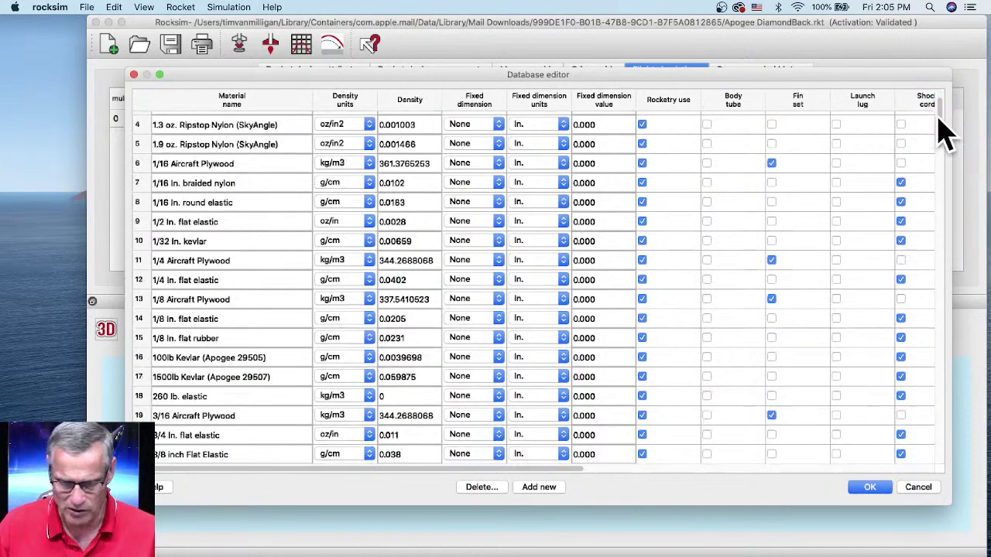
pyautogui.scroll(-6, 943, 132)
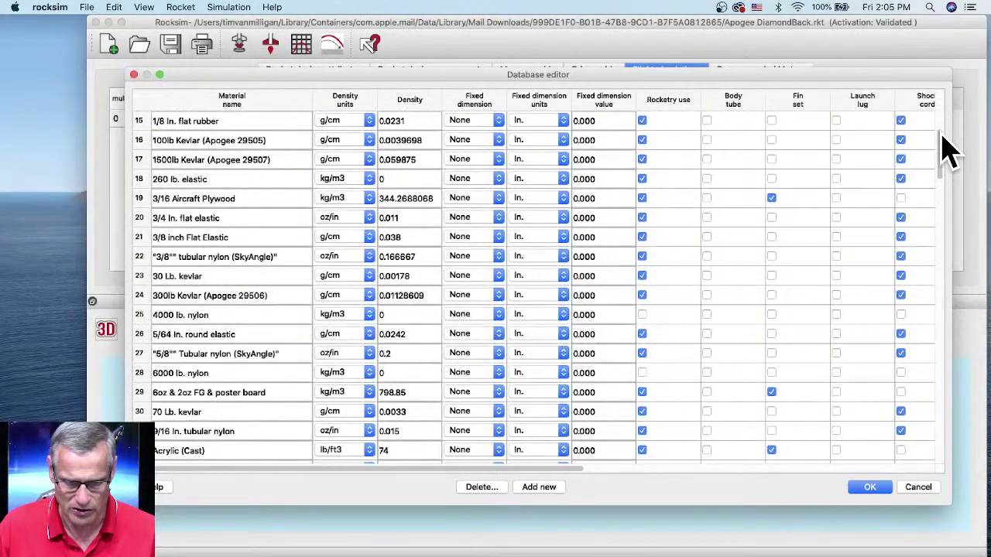
pyautogui.scroll(8, 948, 165)
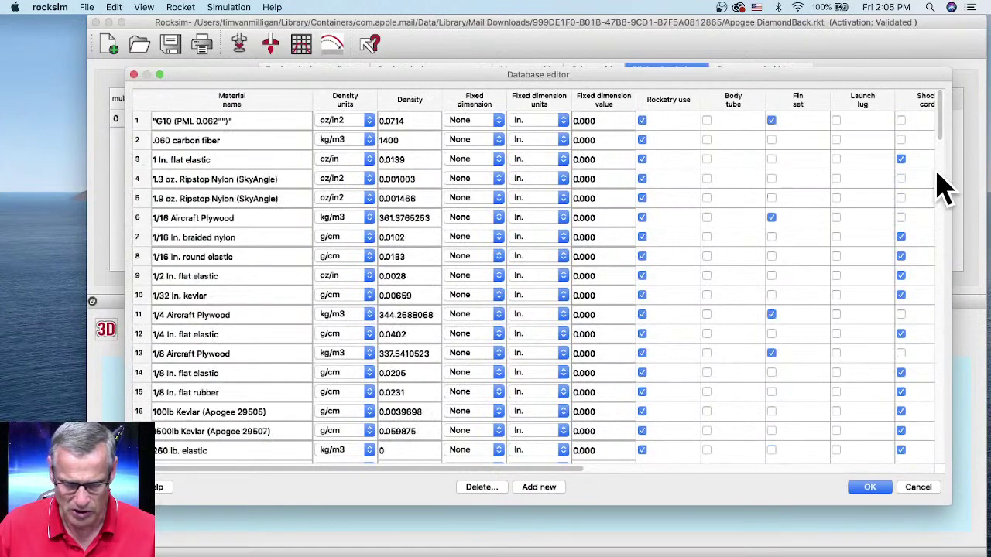
pyautogui.scroll(-8, 865, 246)
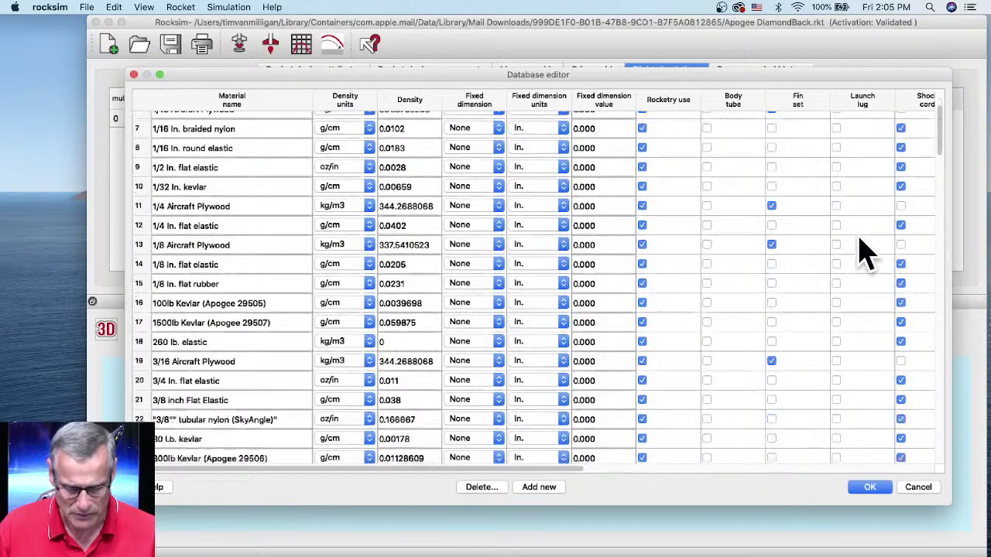
pyautogui.scroll(-8, 865, 252)
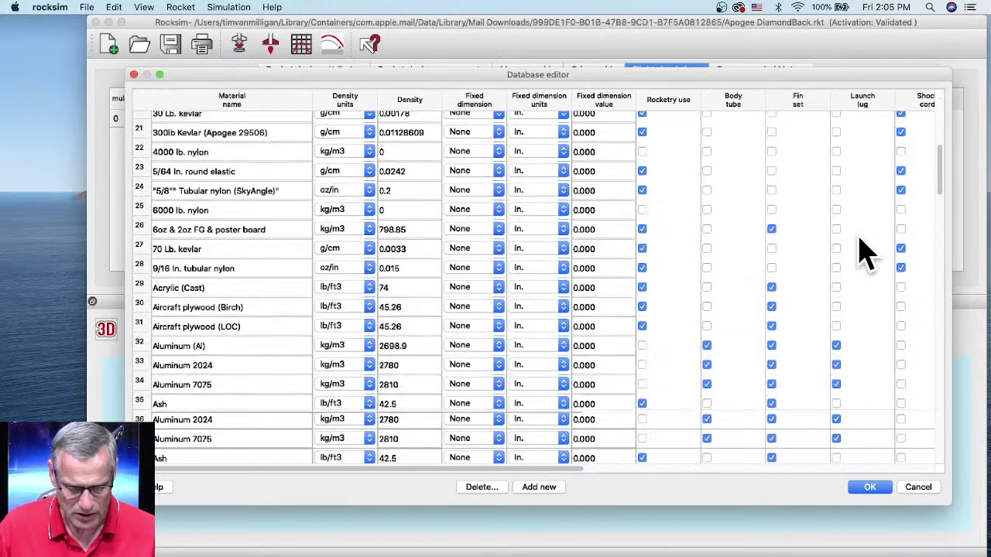
pyautogui.scroll(-4, 858, 253)
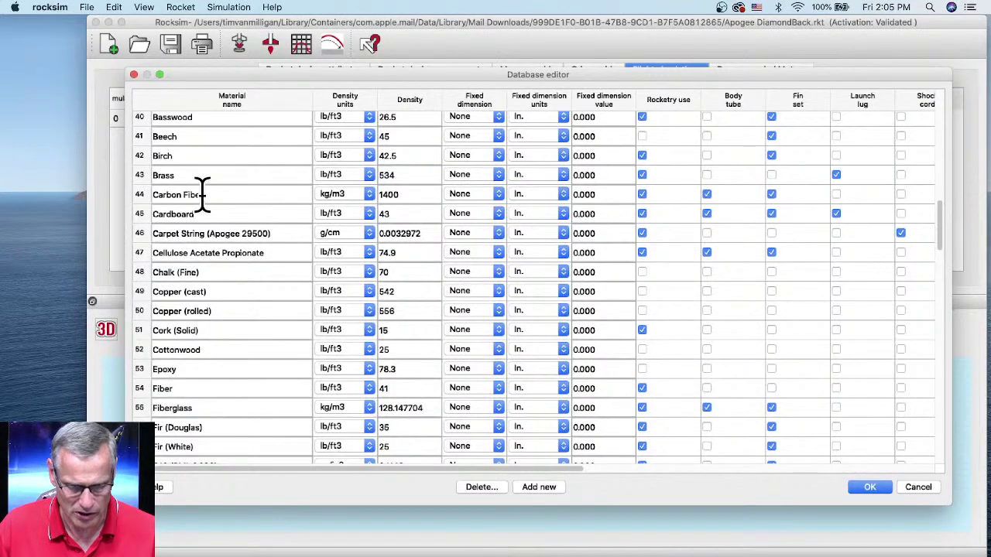
pyautogui.scroll(-2, 236, 286)
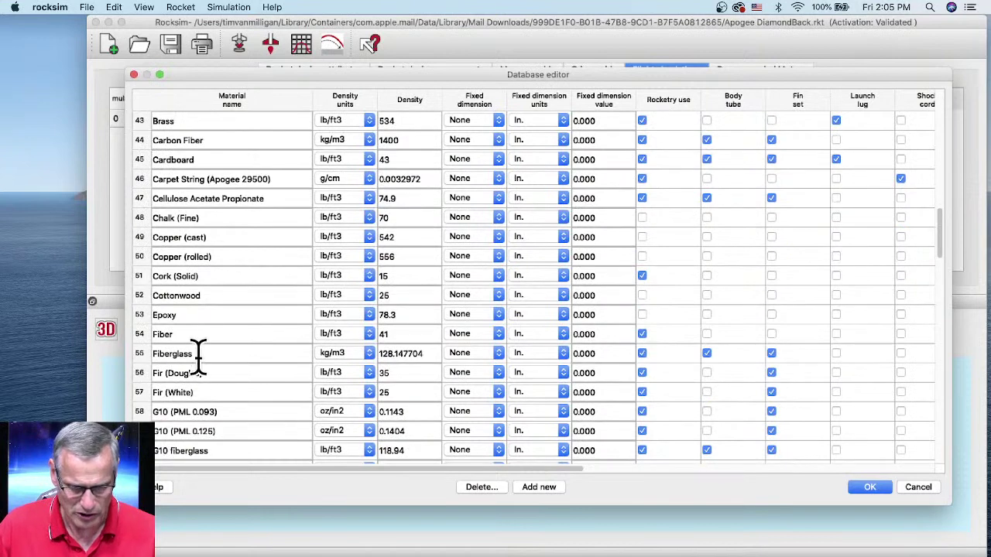
pyautogui.doubleClick(199, 355)
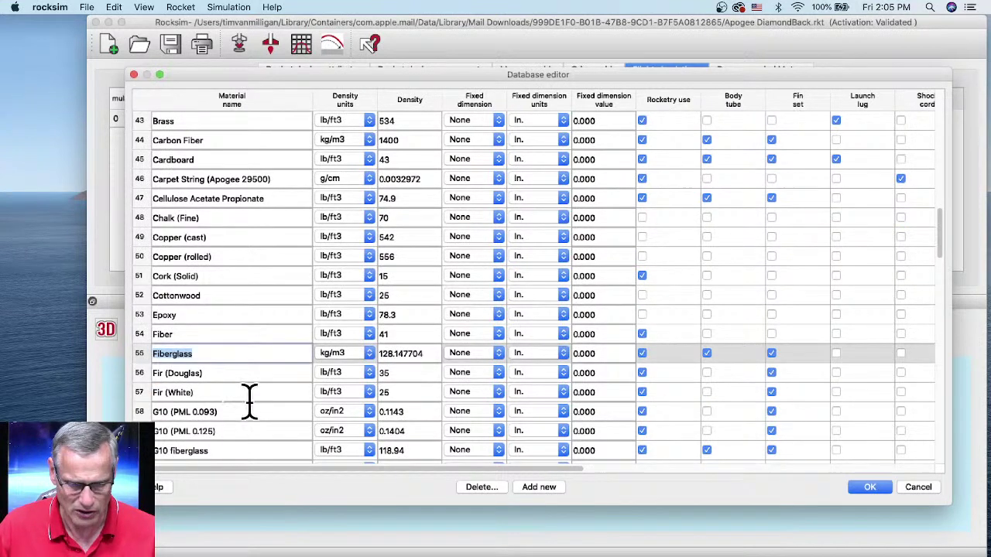
# Step: Inspect the density entries of G10 phenolic and G10 (PML 0.125), and close the database editor
pyautogui.scroll(-5, 249, 400)
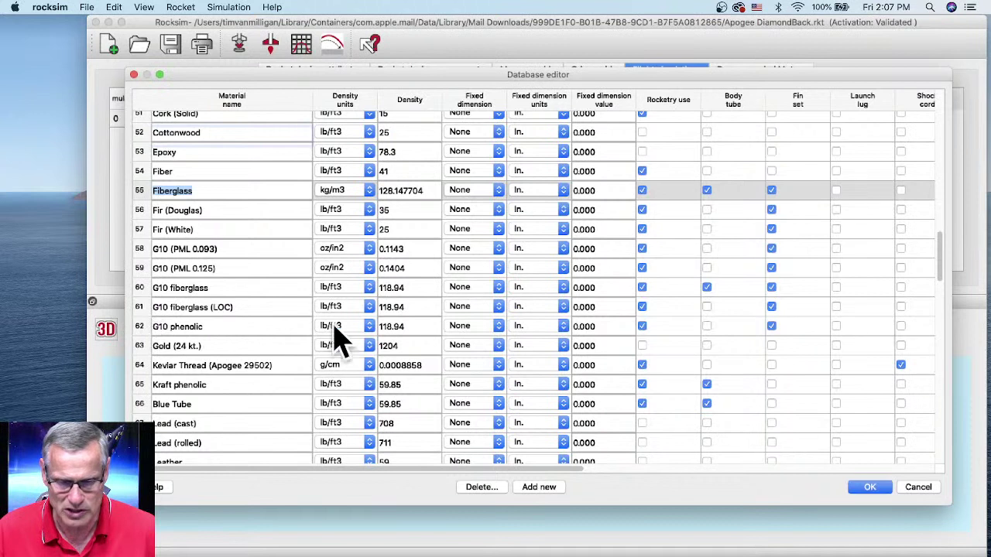
pyautogui.doubleClick(414, 326)
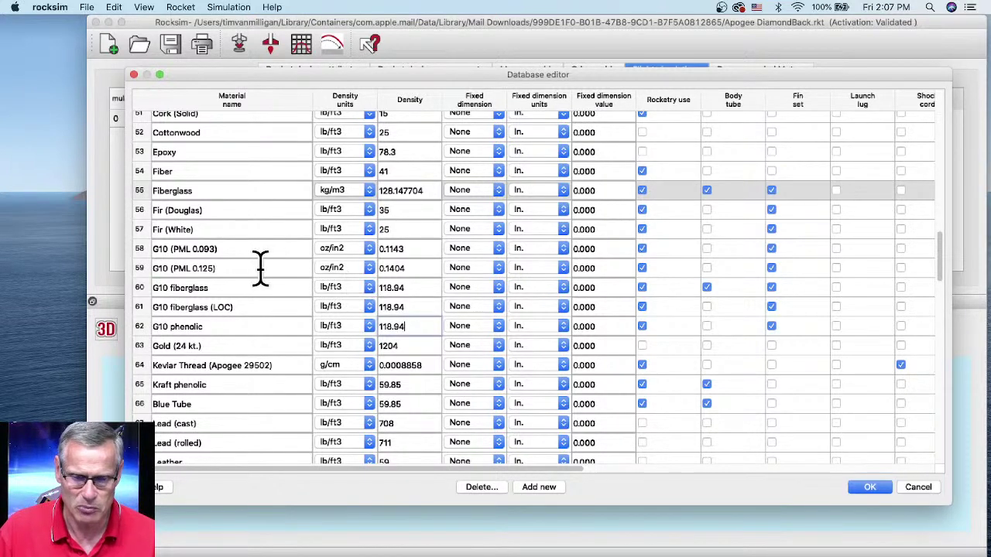
pyautogui.doubleClick(411, 268)
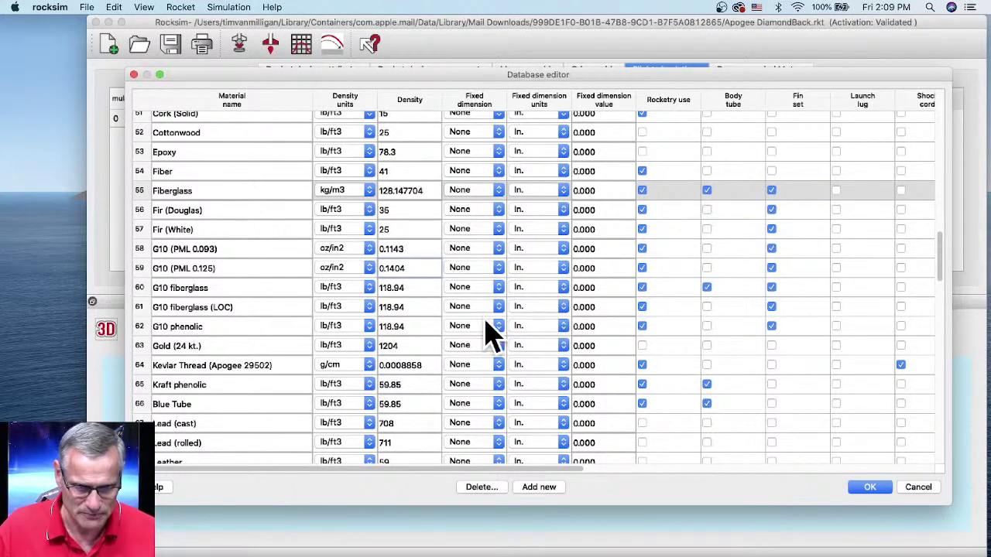
pyautogui.click(134, 74)
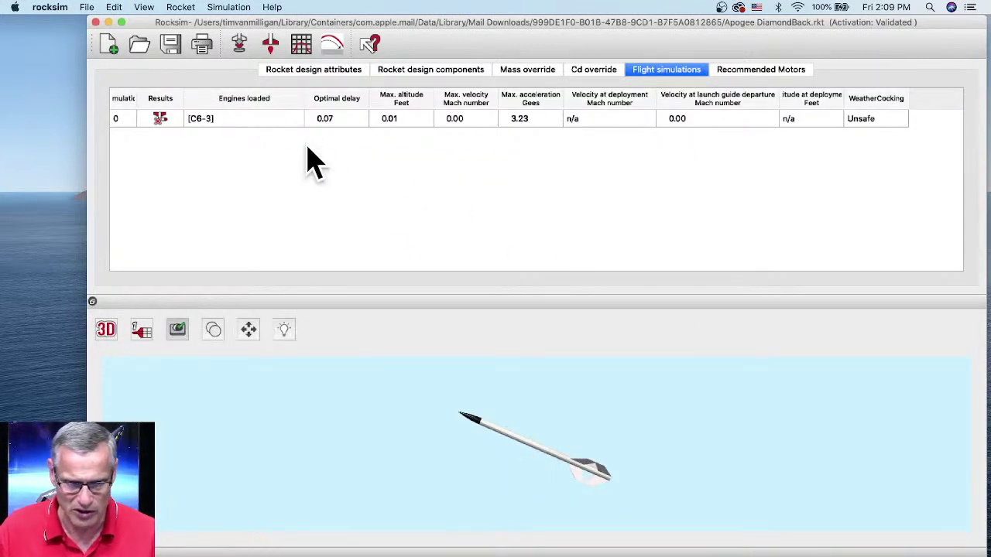
# Step: Open the engine list for a new simulation and filter it to Hybrid engines of every diameter
pyautogui.click(240, 46)
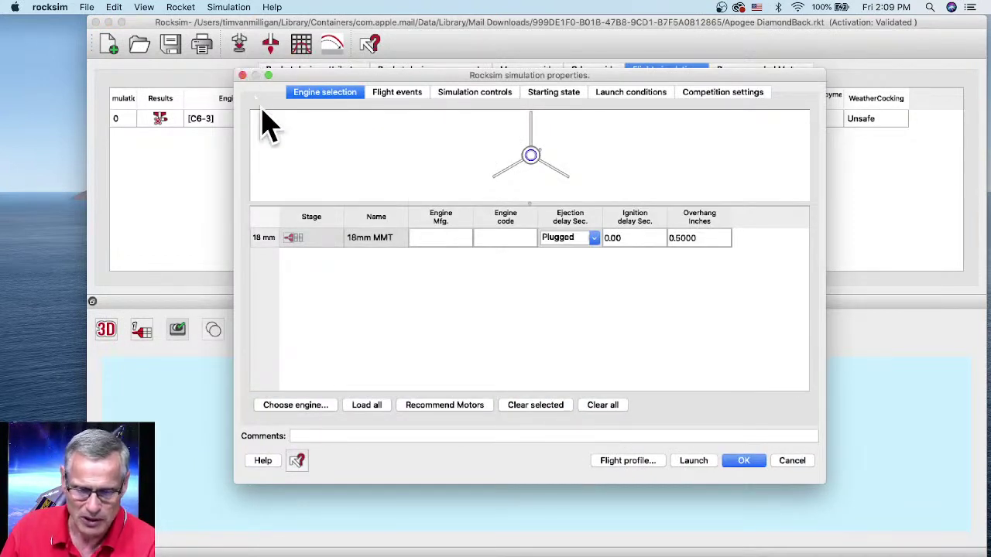
pyautogui.click(292, 406)
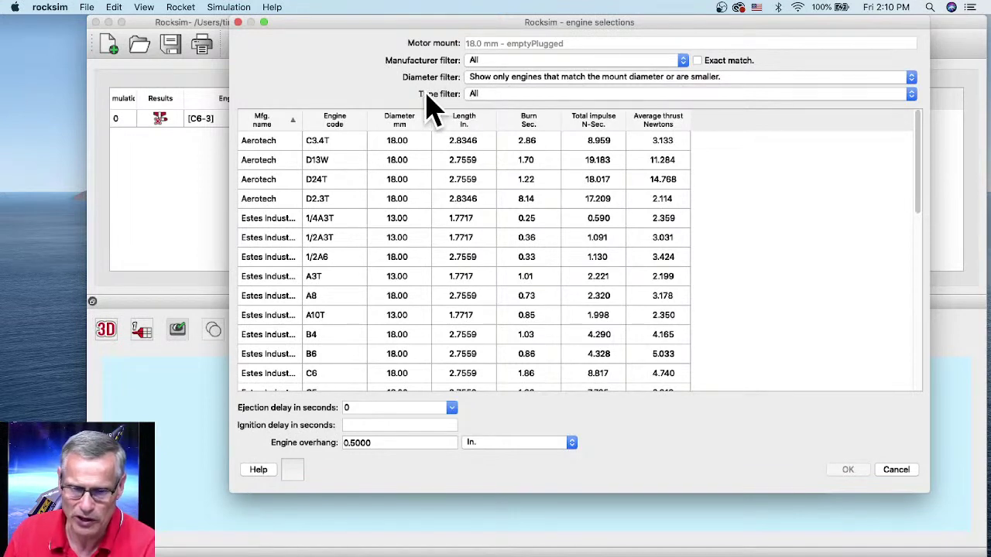
pyautogui.click(503, 97)
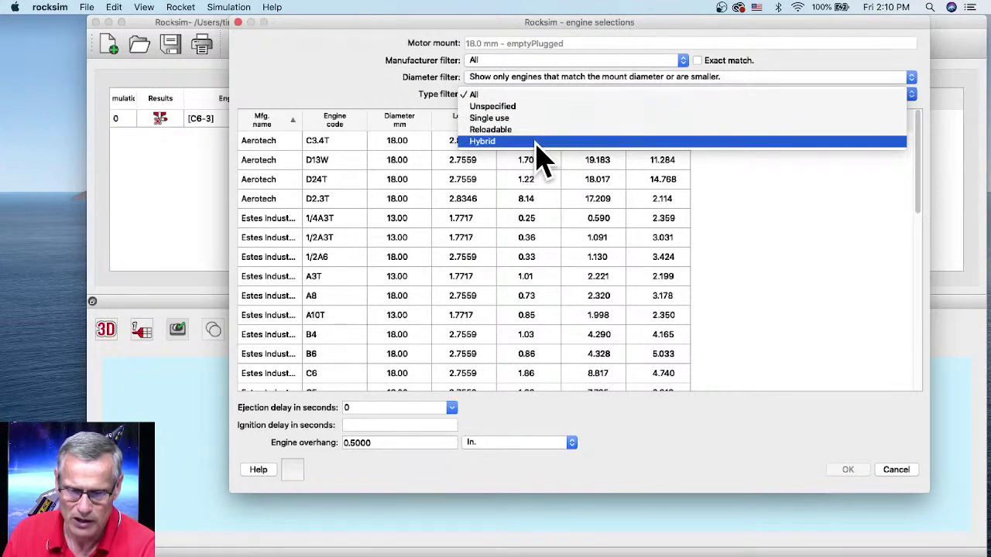
pyautogui.click(495, 155)
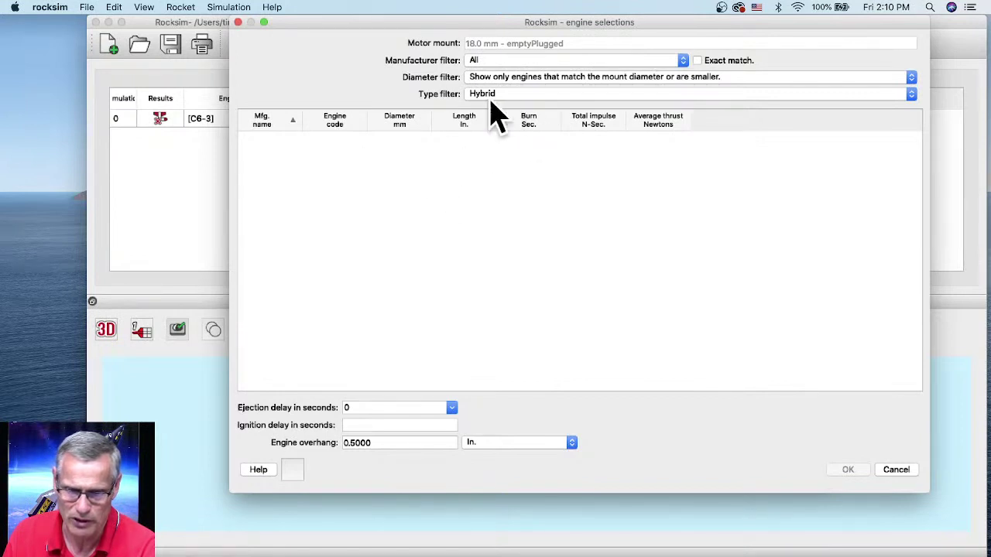
pyautogui.click(517, 79)
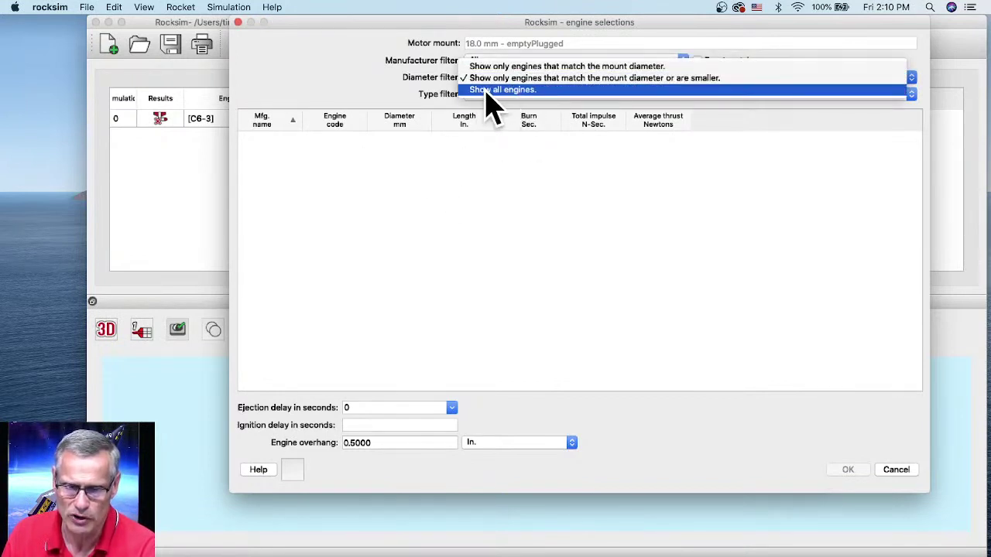
pyautogui.click(544, 91)
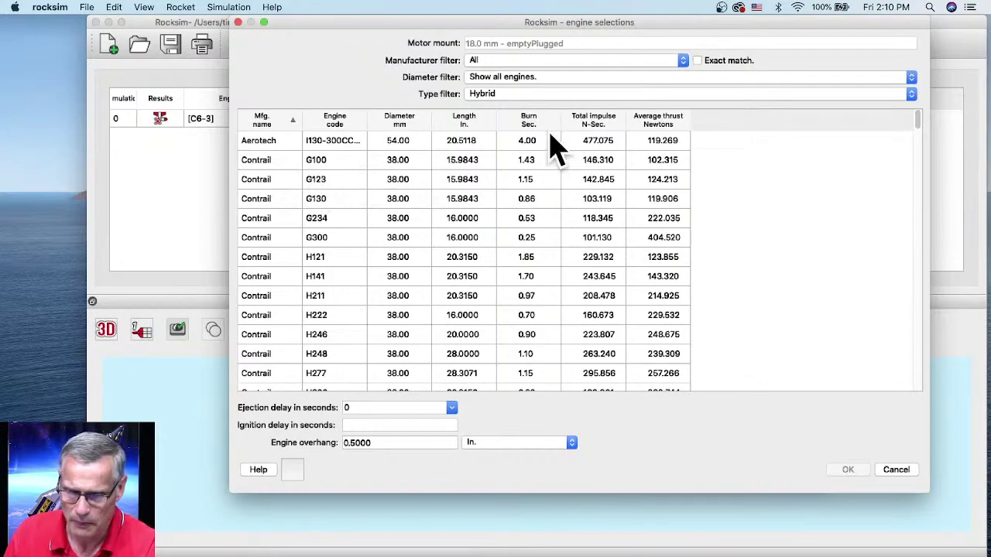
# Step: Look through the hybrid engines down to the Sky Ripper entries and reset the type filter to All
pyautogui.moveTo(917, 121); pyautogui.dragTo(914, 325)
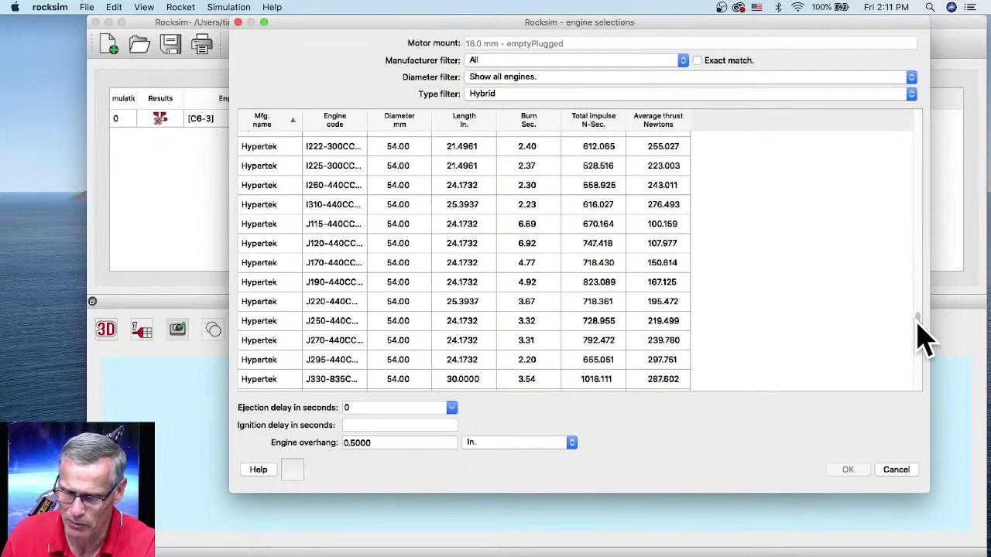
pyautogui.moveTo(917, 323); pyautogui.dragTo(918, 365)
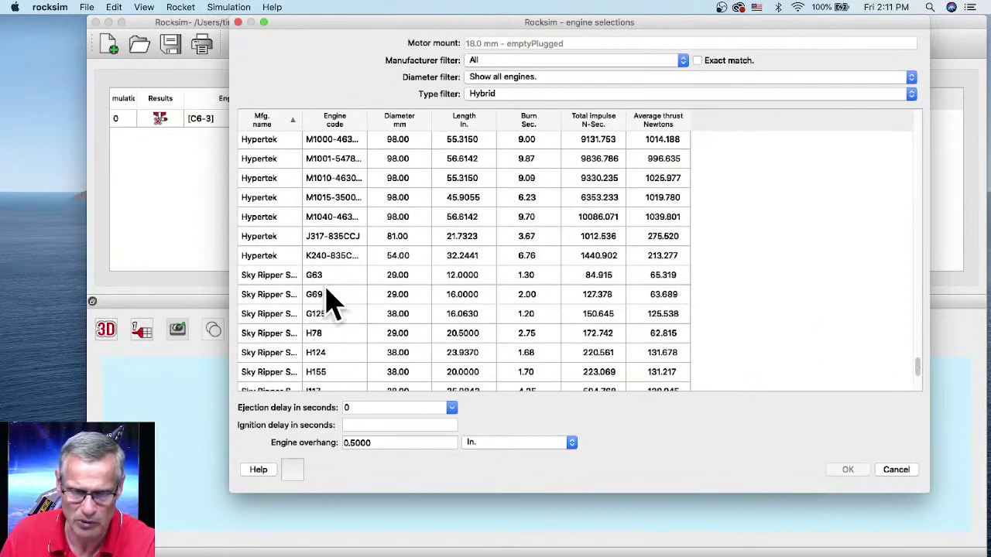
pyautogui.click(503, 96)
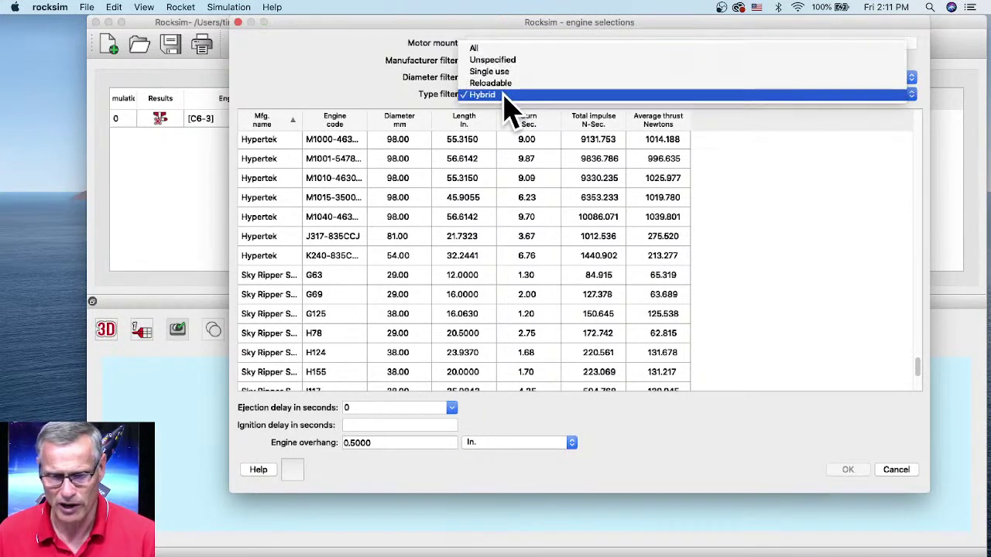
pyautogui.click(498, 50)
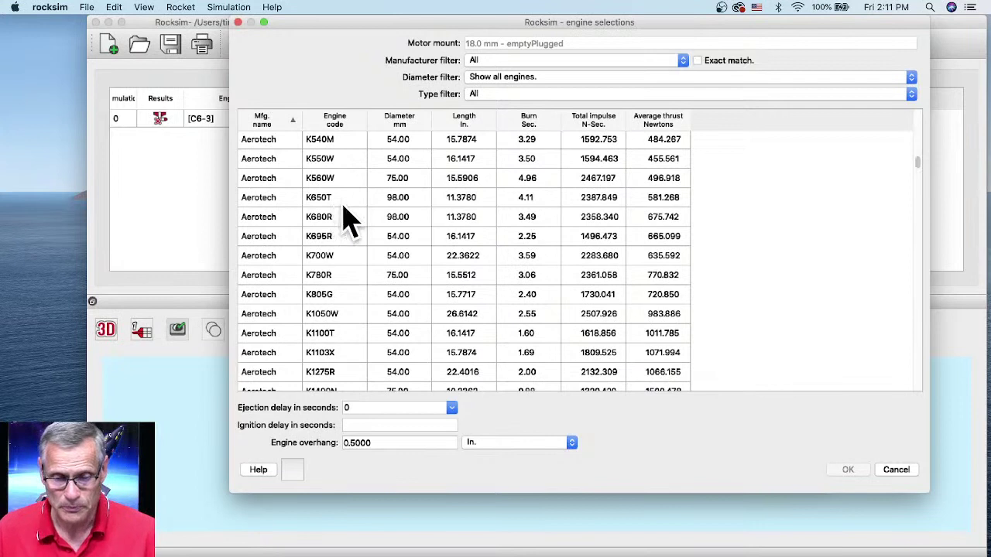
# Step: Filter the engines to Hybrid again, select the Hypertek J317-835CCJ, and widen the engine code column to show full codes
pyautogui.click(519, 94)
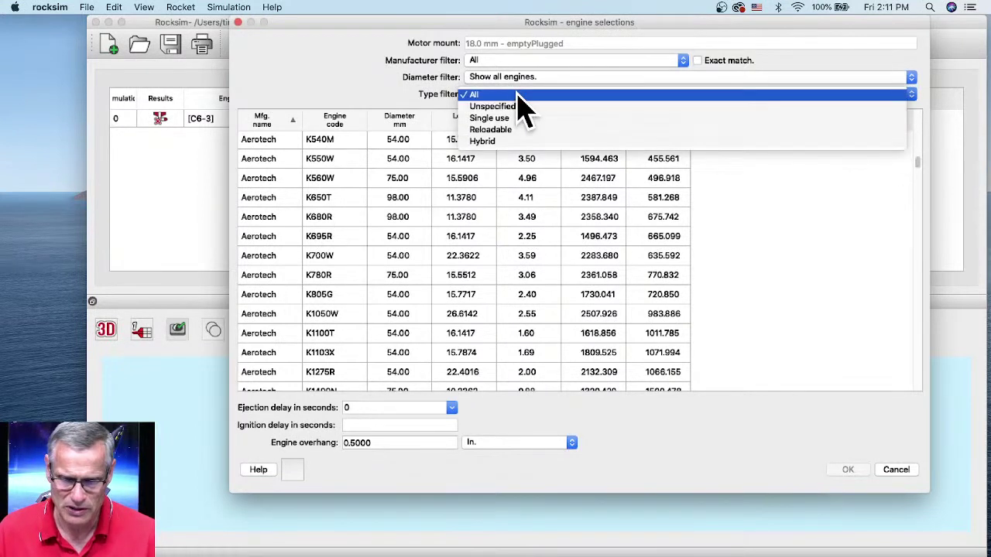
pyautogui.click(501, 142)
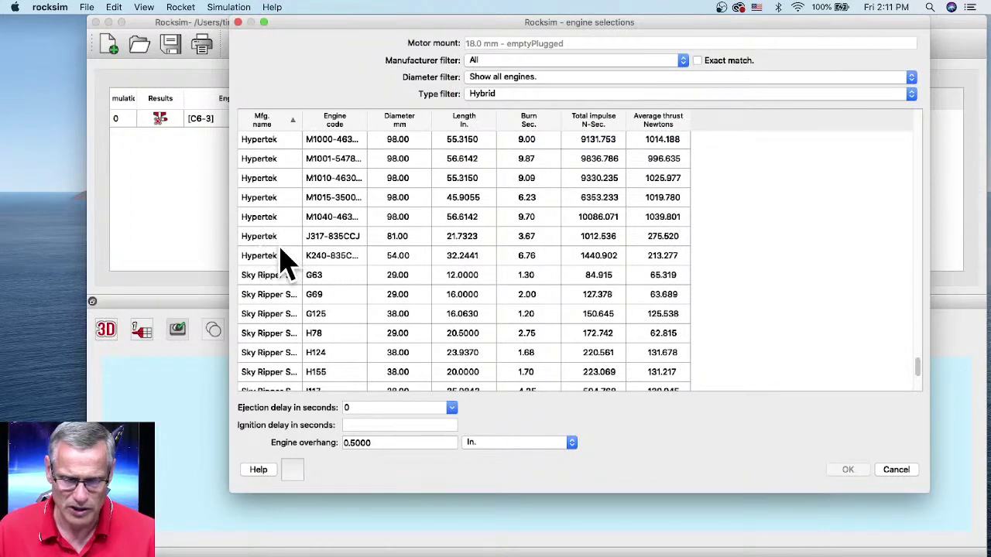
pyautogui.click(329, 240)
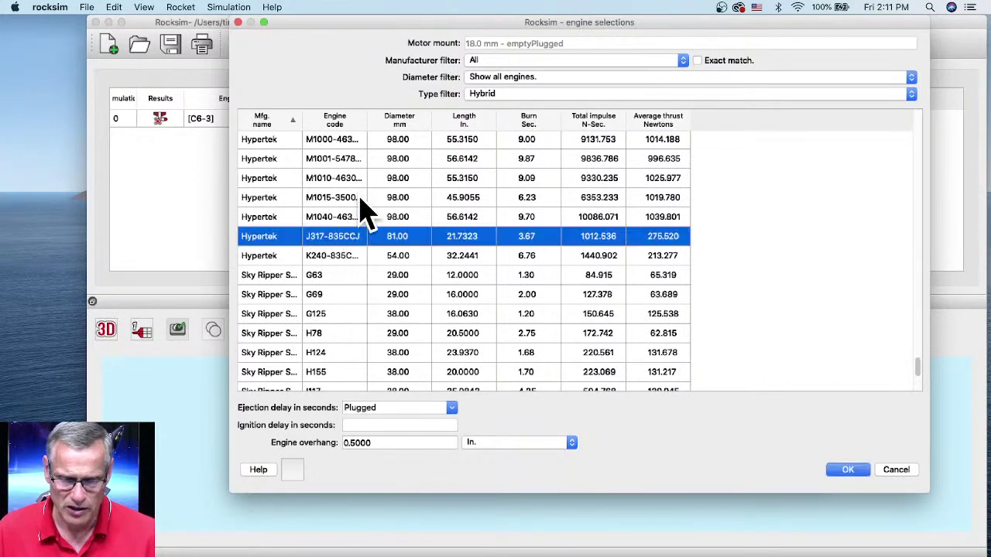
pyautogui.moveTo(366, 117); pyautogui.dragTo(466, 121)
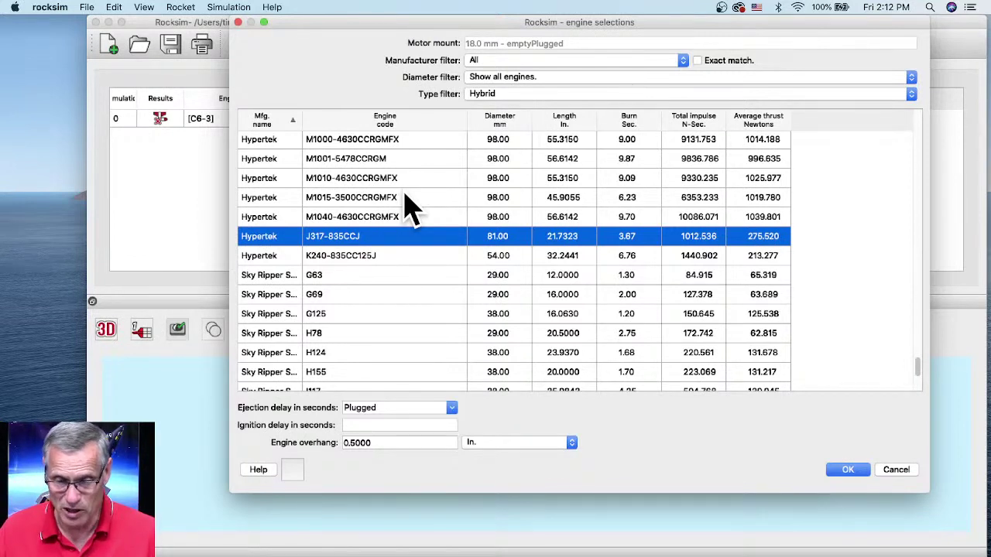
# Step: Compare engine codes between the All and Hybrid type filters, selecting the Aerotech K560W and ending on Hybrid
pyautogui.click(502, 96)
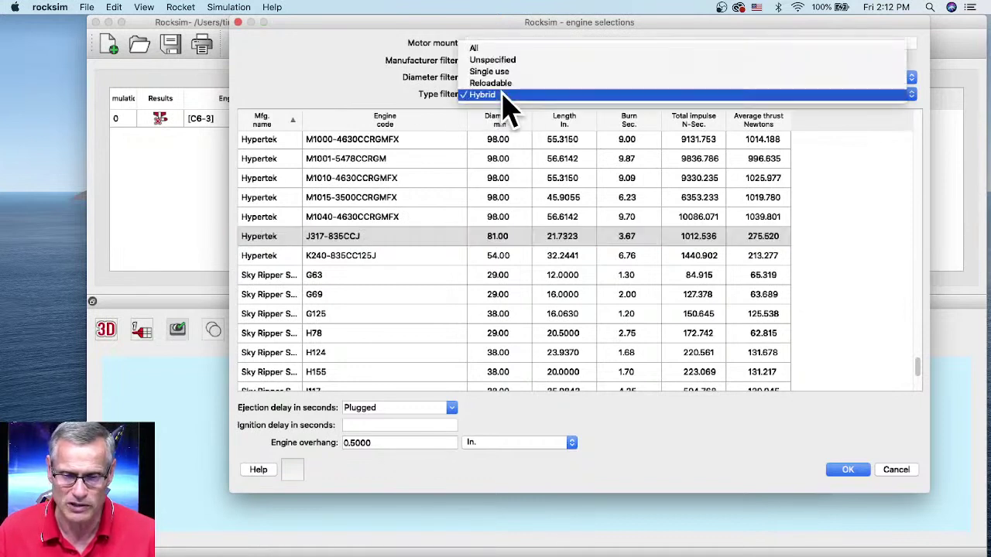
pyautogui.click(494, 49)
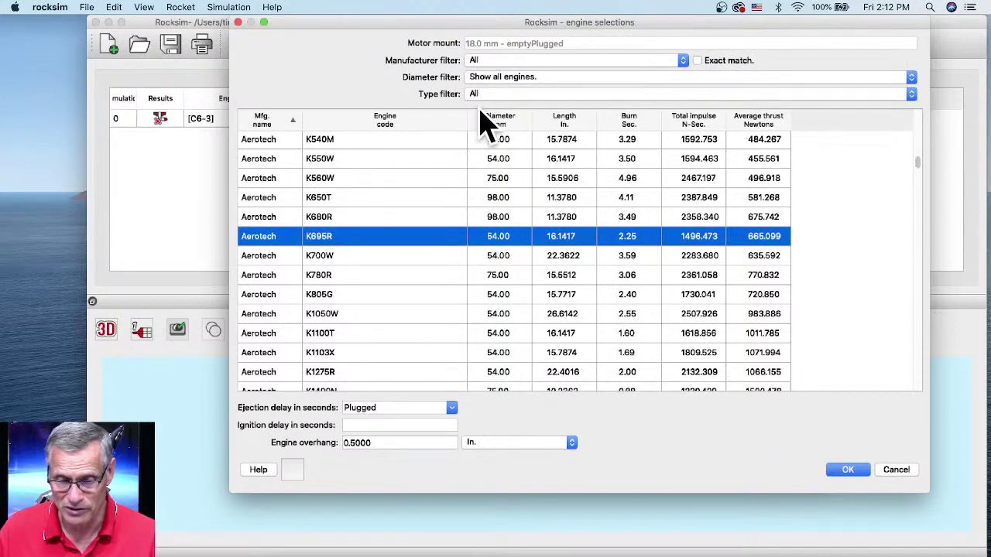
pyautogui.click(325, 177)
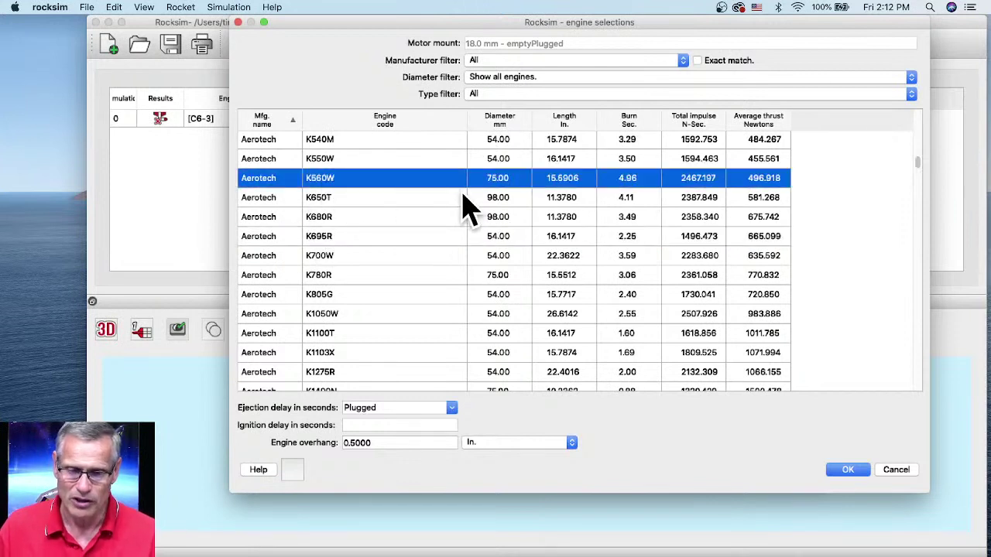
pyautogui.click(517, 94)
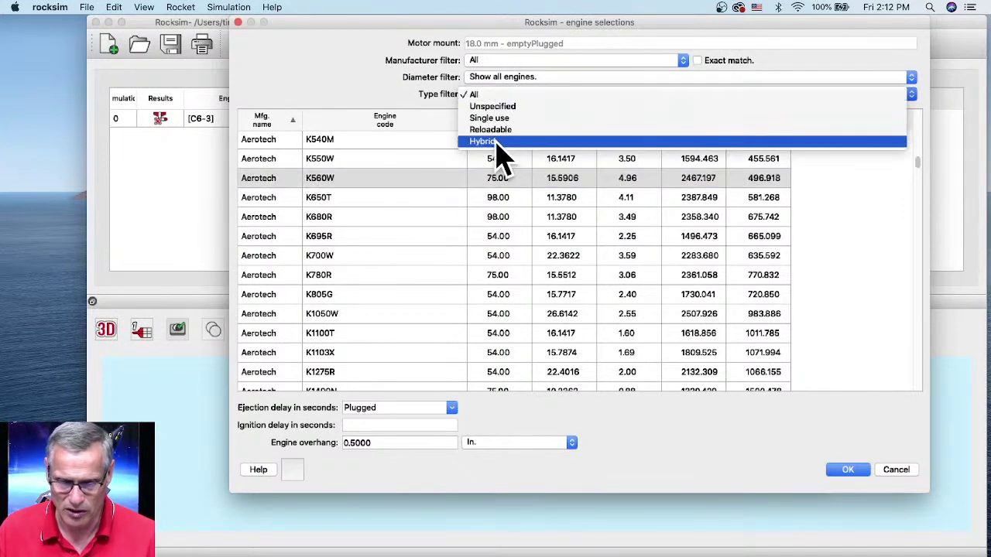
pyautogui.click(484, 142)
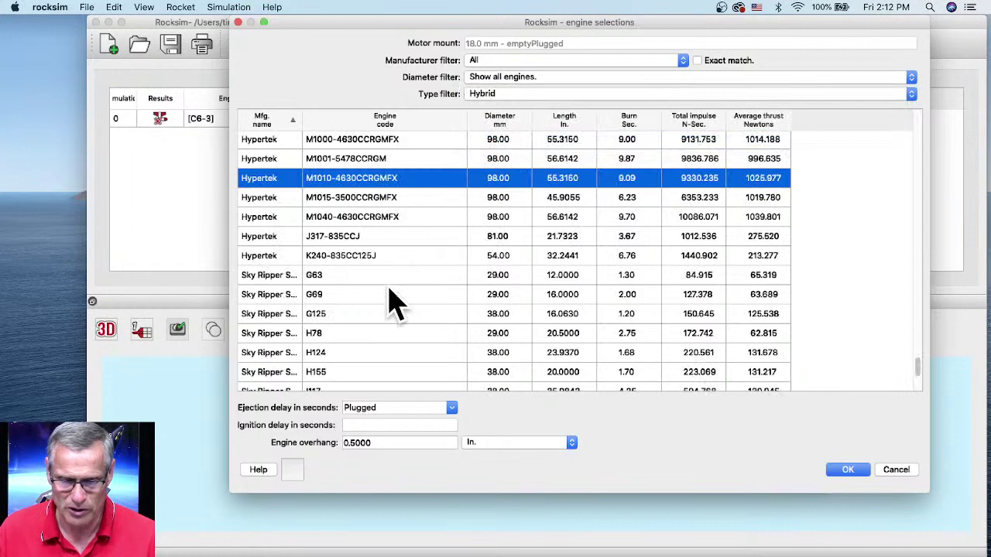
# Step: Select the Sky Ripper G69 hybrid, reset the type filter to All, and find the Aerotech G69N for comparison
pyautogui.click(322, 296)
pyautogui.click(498, 94)
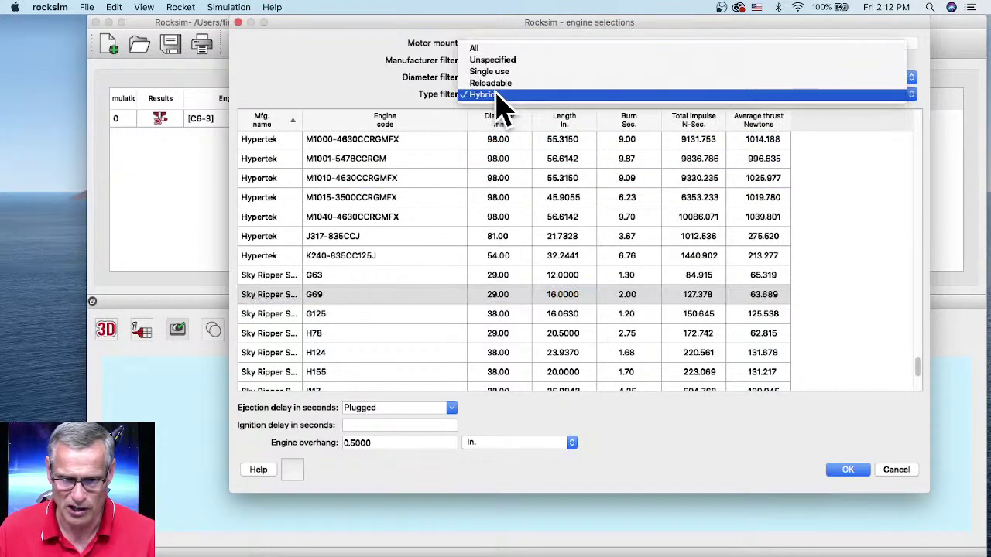
pyautogui.click(486, 51)
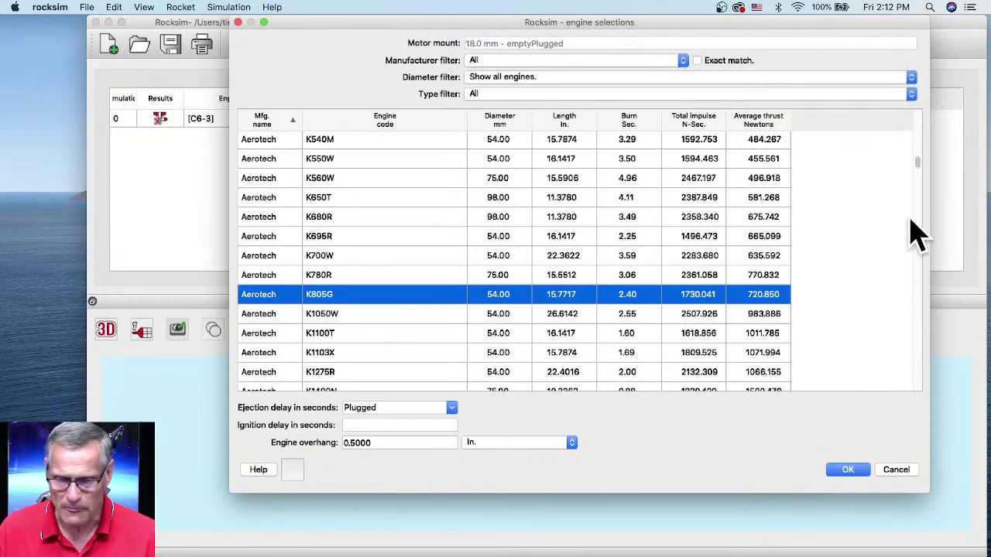
pyautogui.moveTo(919, 161); pyautogui.dragTo(916, 133)
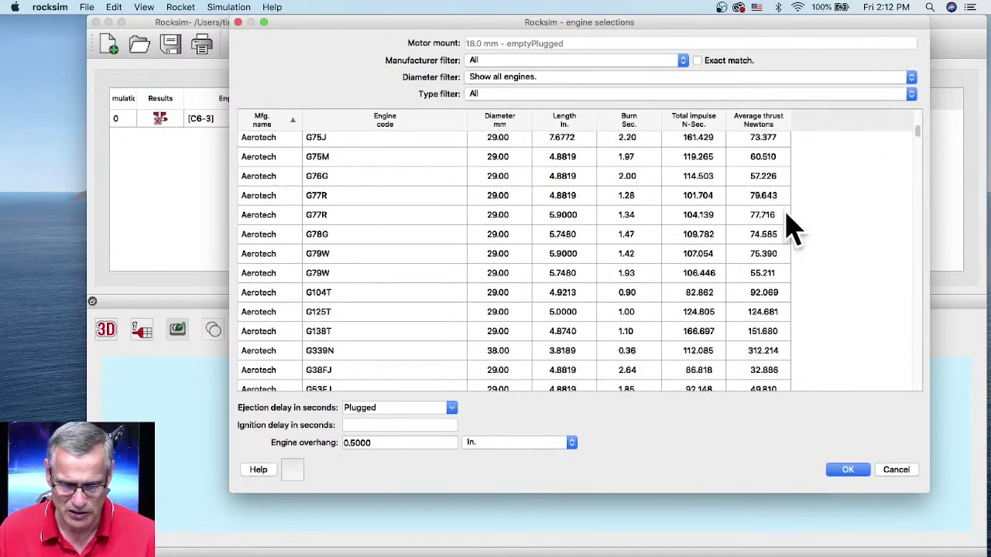
pyautogui.scroll(2, 331, 191)
pyautogui.click(323, 192)
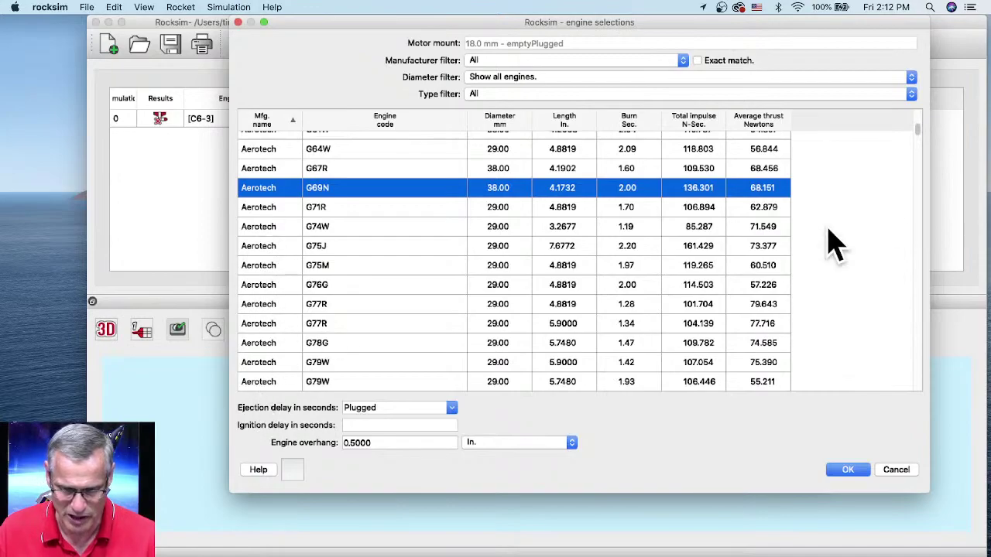
# Step: Find the Sky Ripper Systems G69 with its full manufacturer name readable, and cancel the engine selection and simulation setup
pyautogui.moveTo(919, 130); pyautogui.dragTo(922, 394)
pyautogui.scroll(5, 331, 265)
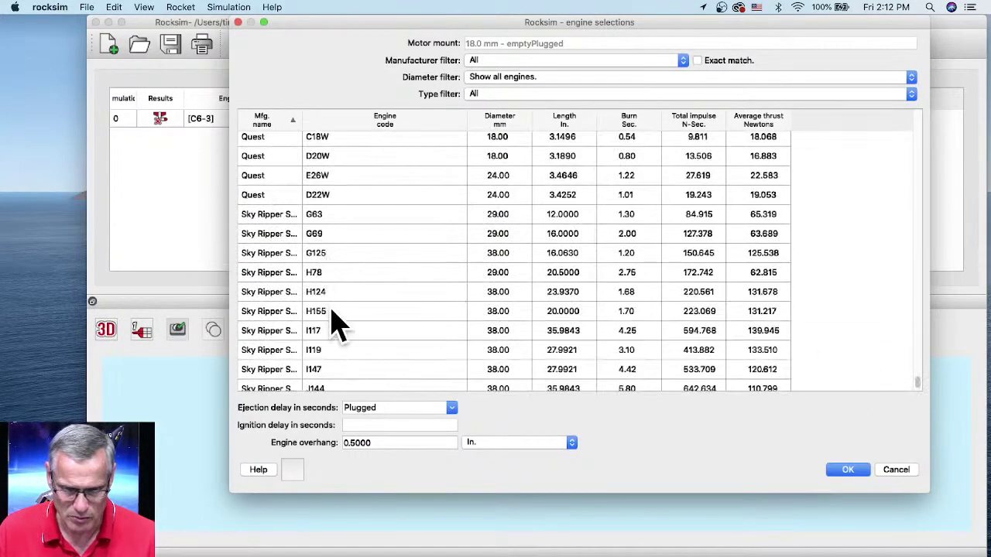
pyautogui.click(316, 234)
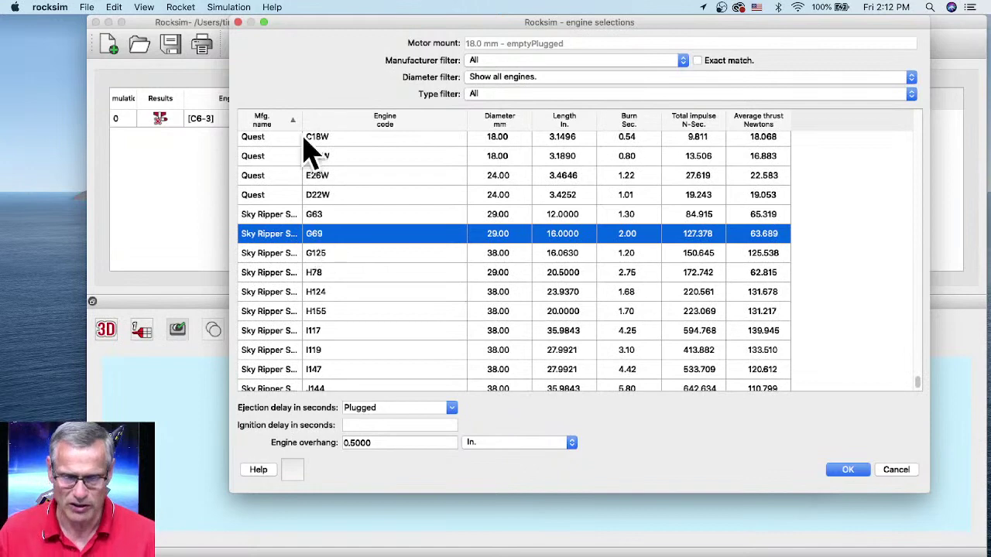
pyautogui.moveTo(301, 114); pyautogui.dragTo(343, 115)
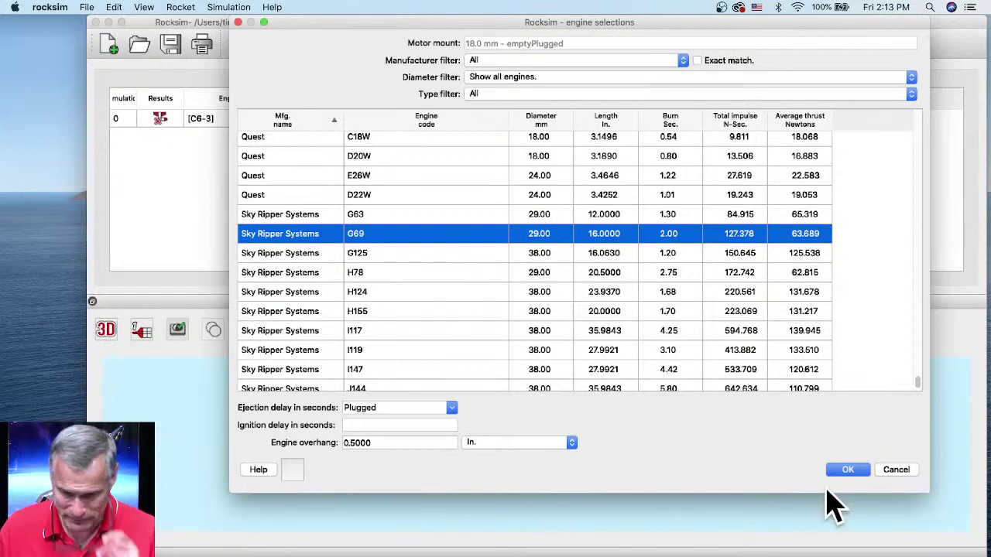
pyautogui.click(896, 470)
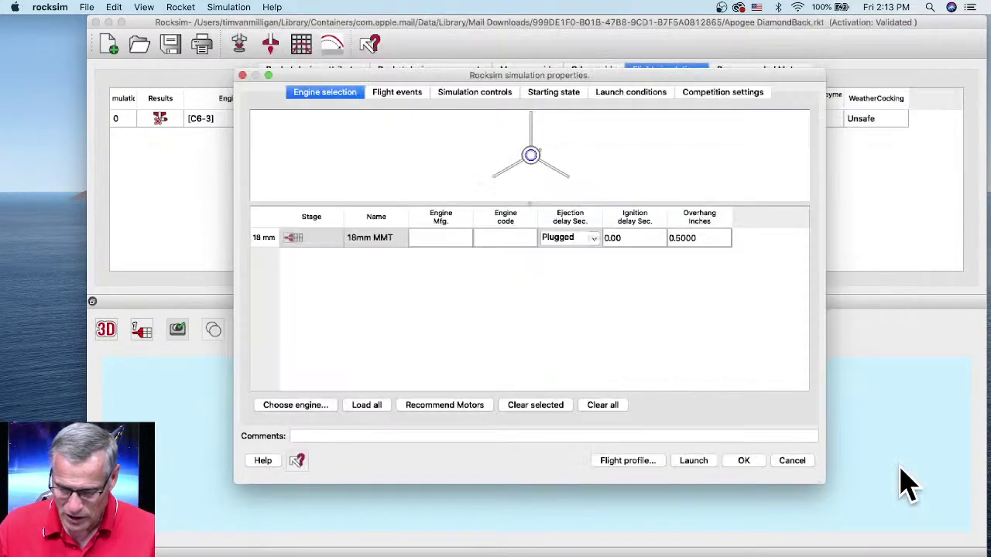
pyautogui.click(791, 460)
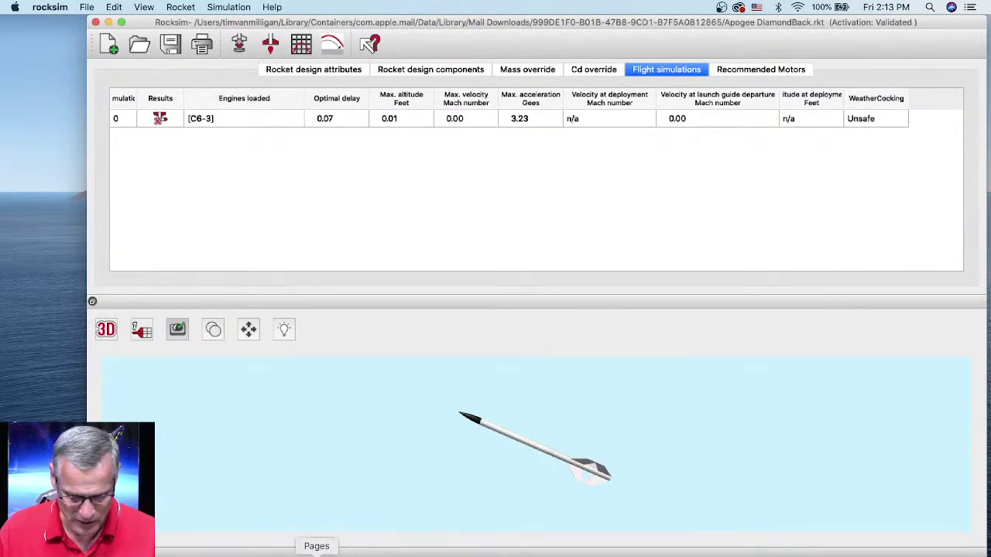
# Step: Switch to Safari and search the RockSim episode list for "override"
pyautogui.click(206, 554)
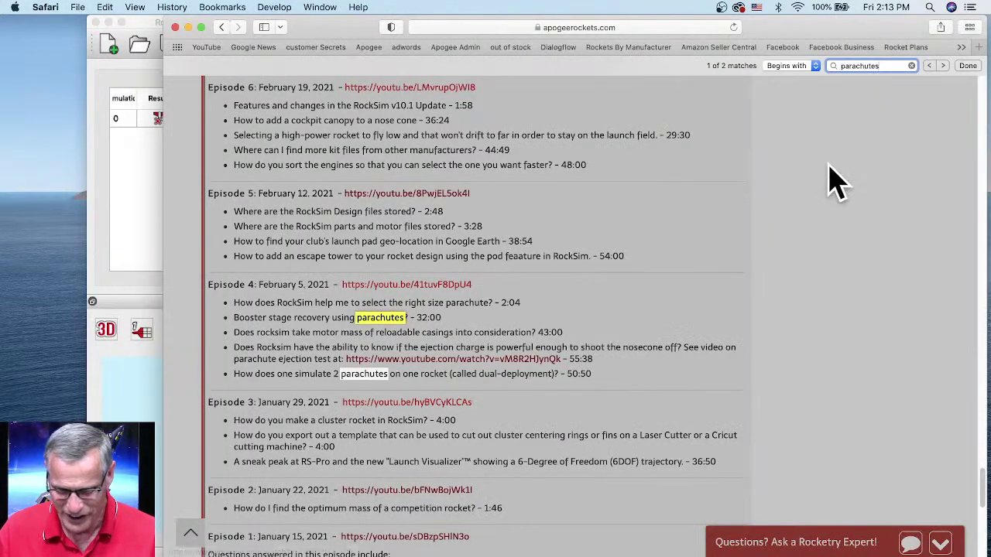
pyautogui.moveTo(884, 66); pyautogui.dragTo(836, 67)
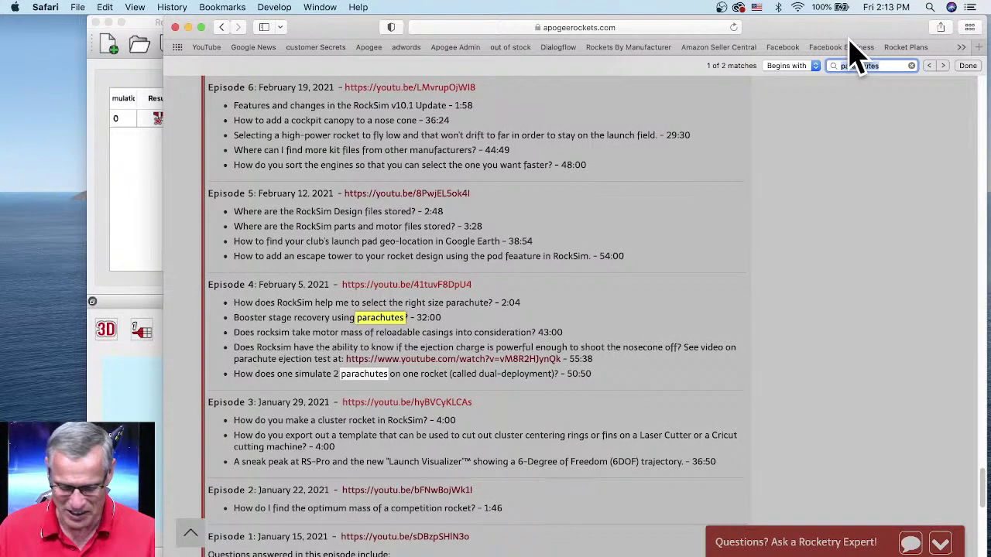
pyautogui.write('override')
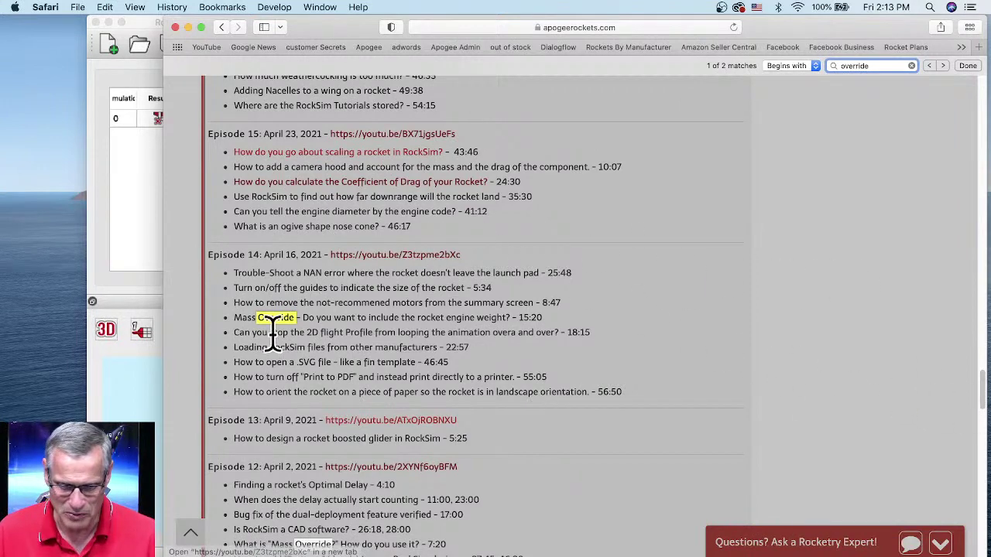
# Step: Highlight the Mass Override questions in the Episode 14 and Episode 12 listings
pyautogui.click(239, 333)
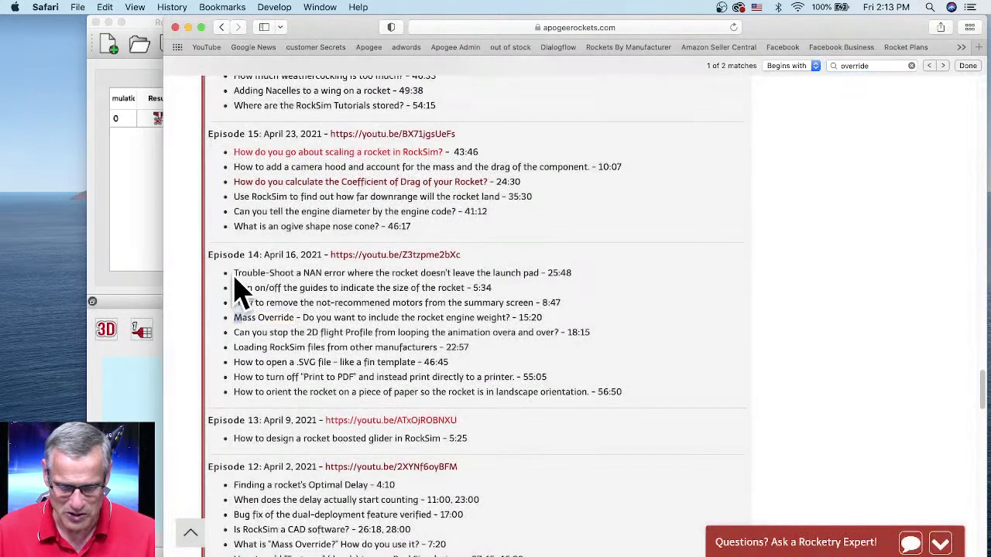
pyautogui.moveTo(243, 254); pyautogui.dragTo(258, 253)
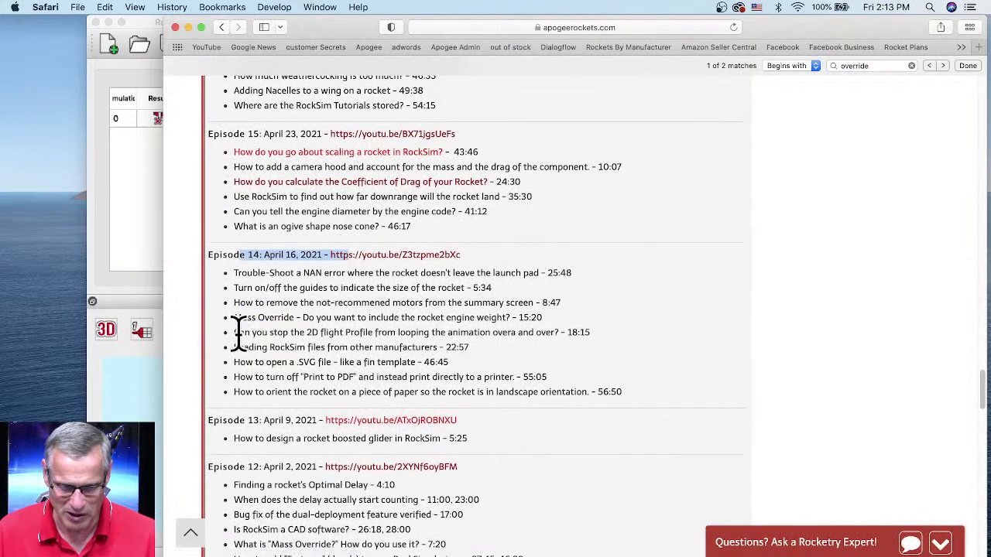
pyautogui.moveTo(240, 317); pyautogui.dragTo(551, 319)
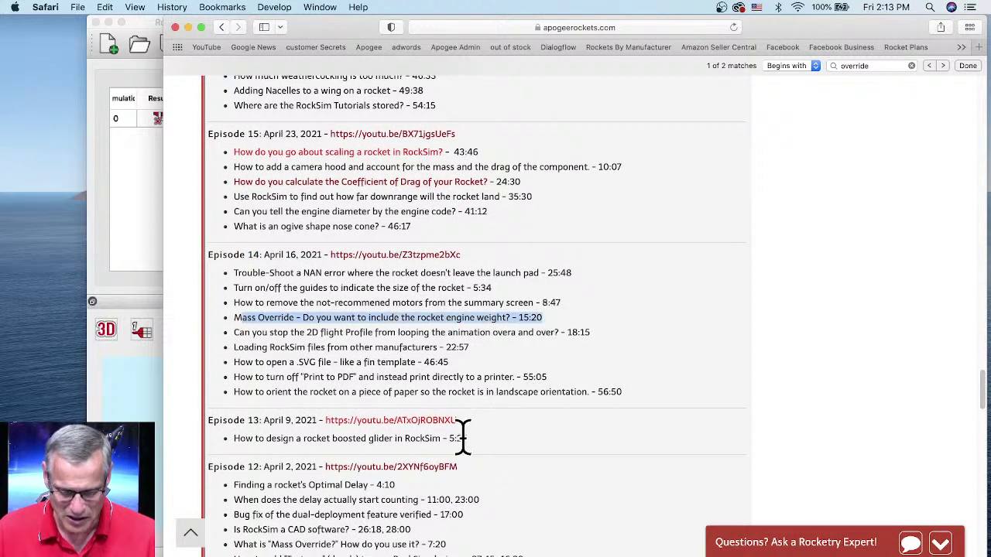
pyautogui.click(238, 547)
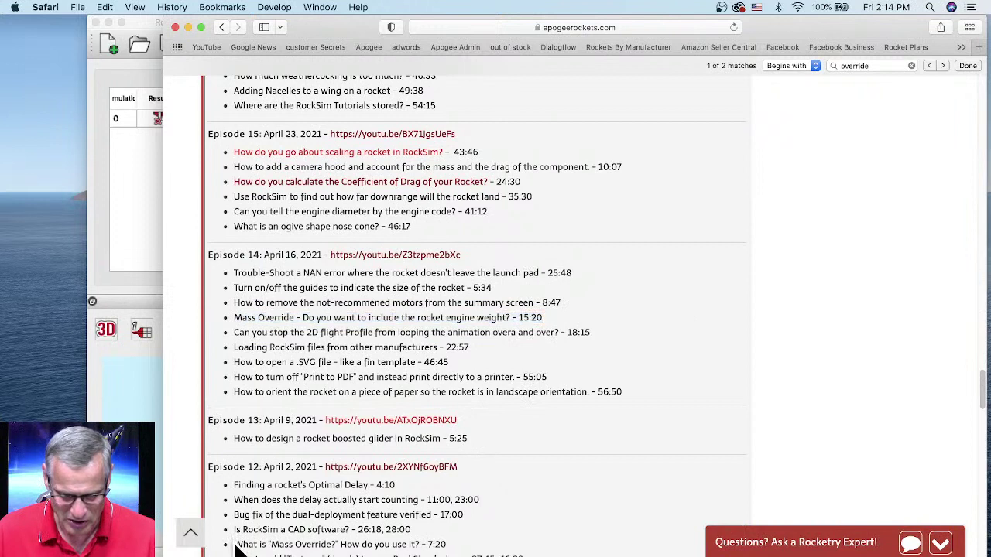
pyautogui.moveTo(235, 539); pyautogui.dragTo(468, 537)
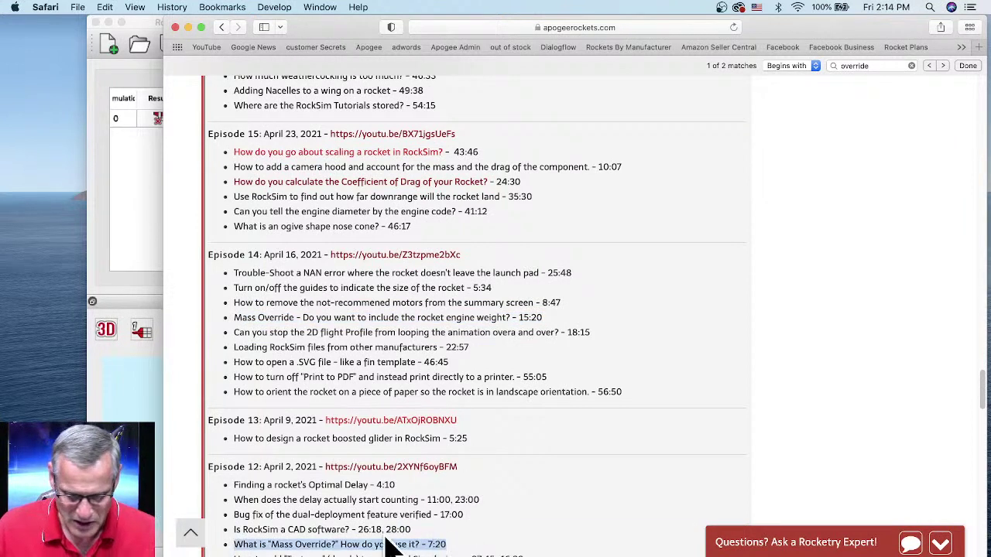
pyautogui.scroll(-1, 403, 464)
pyautogui.scroll(-3, 403, 465)
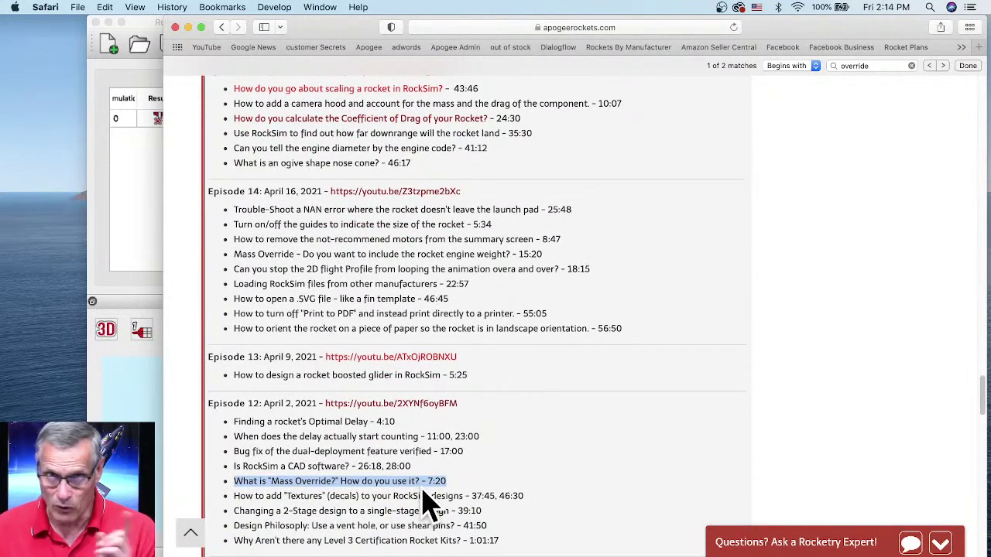
# Step: Return to RockSim and start a new rocket design without saving the changes to the current one
pyautogui.click(134, 410)
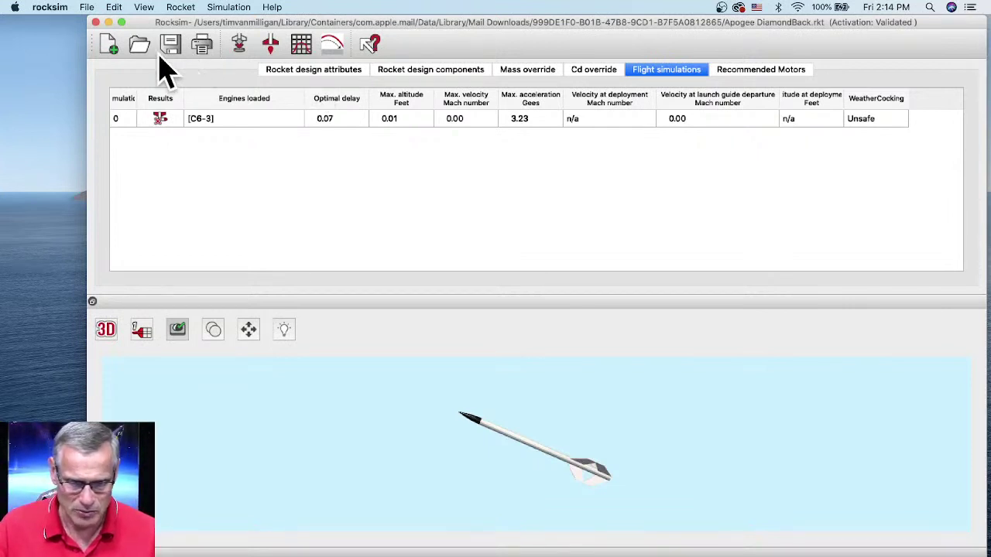
pyautogui.click(108, 45)
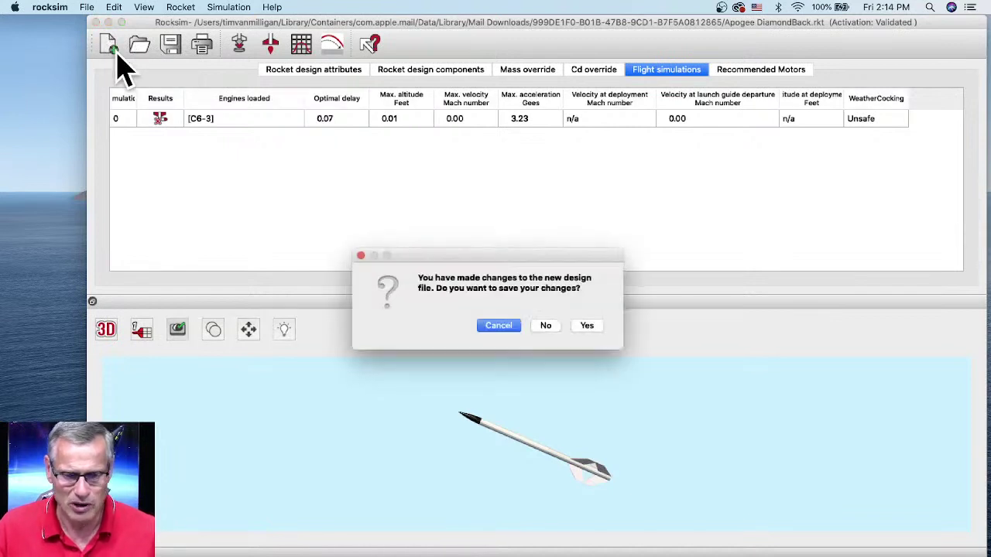
pyautogui.click(546, 326)
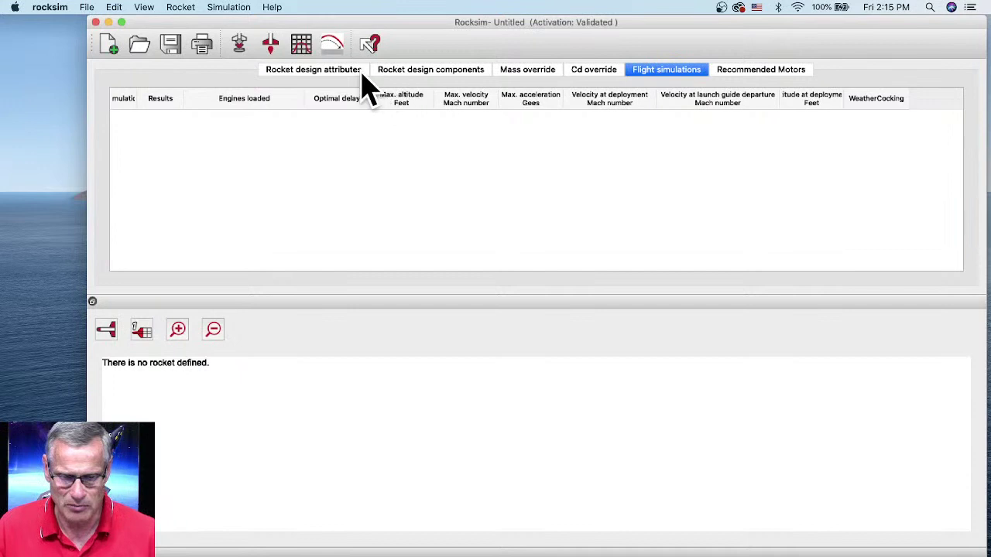
# Step: Add a nose cone to the sustainer using the Apogee 20070 PNC-56A from the parts database
pyautogui.click(444, 73)
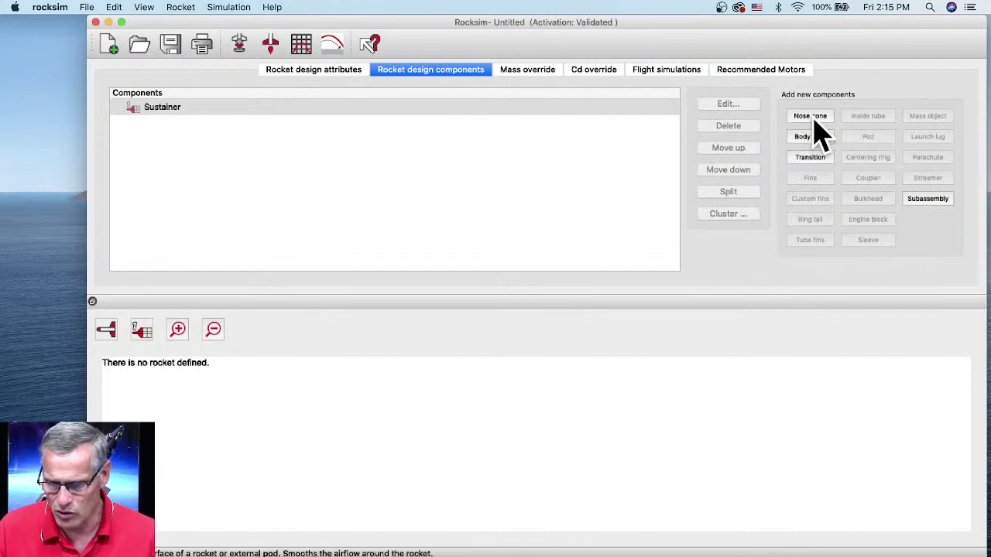
pyautogui.click(808, 118)
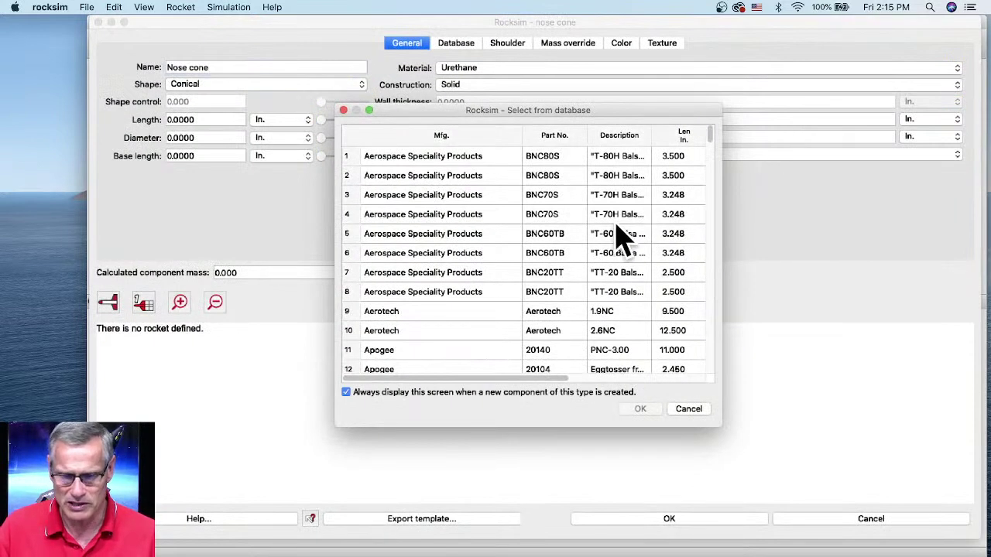
pyautogui.scroll(-3, 518, 239)
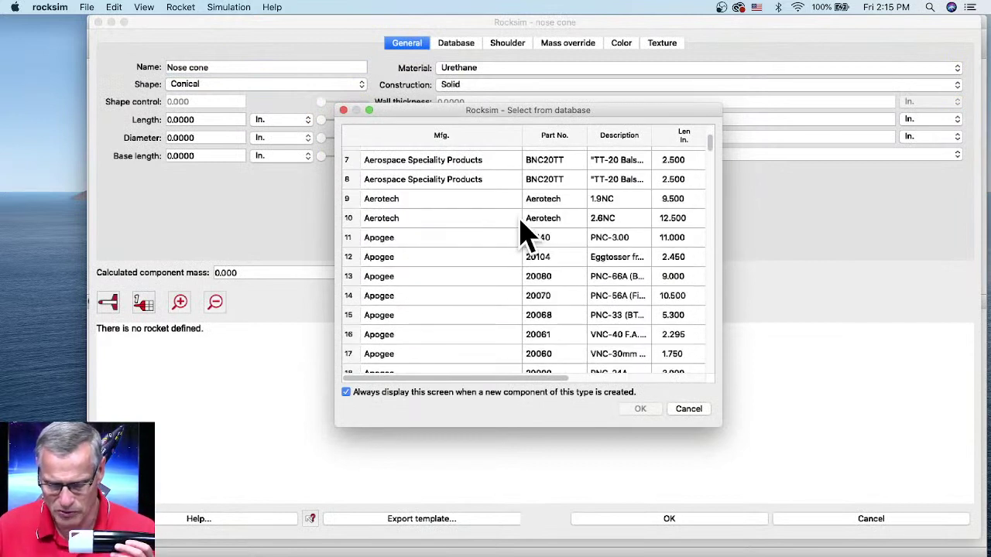
pyautogui.click(377, 295)
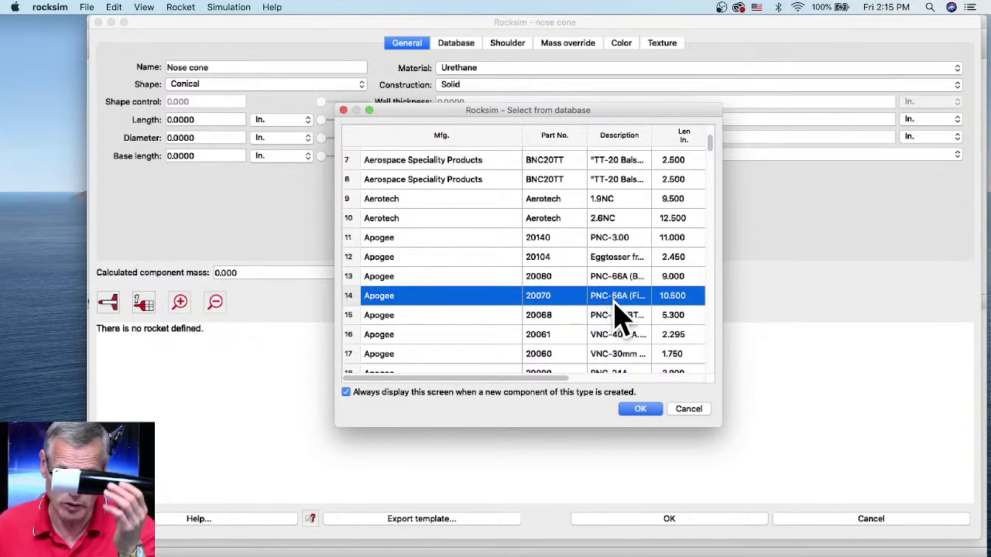
pyautogui.click(638, 409)
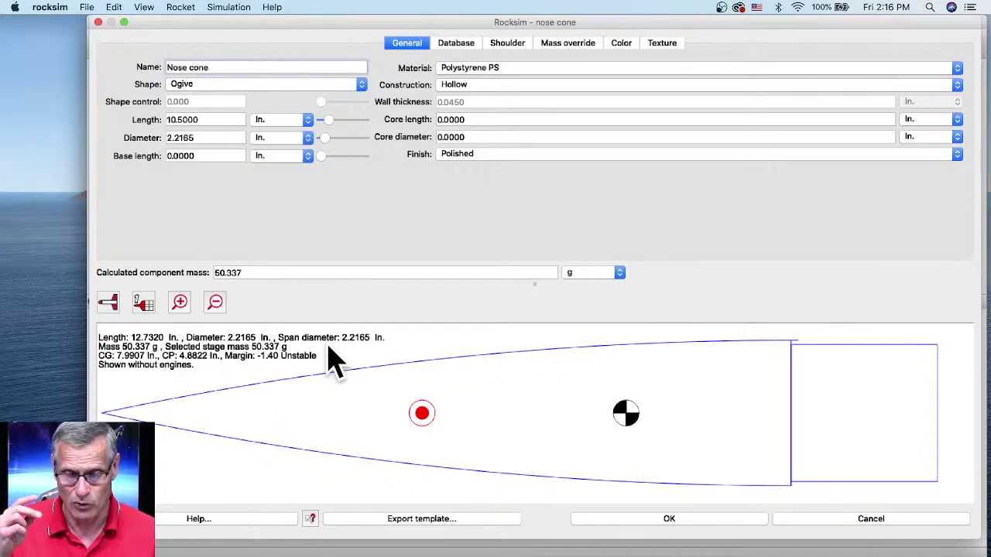
# Step: Turn on the nose cone's mass override with a mass of 60 g and a CG of 8 in
pyautogui.click(572, 48)
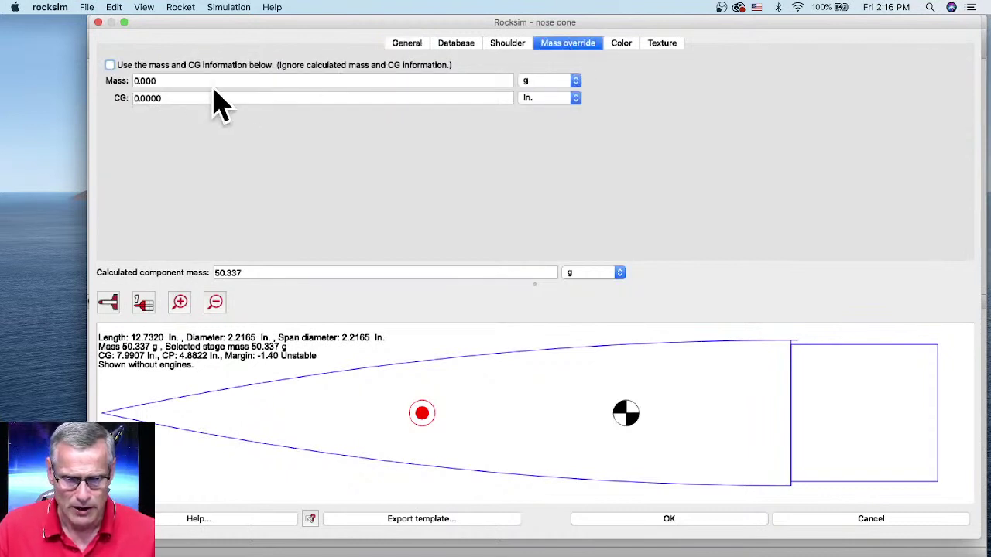
pyautogui.click(110, 65)
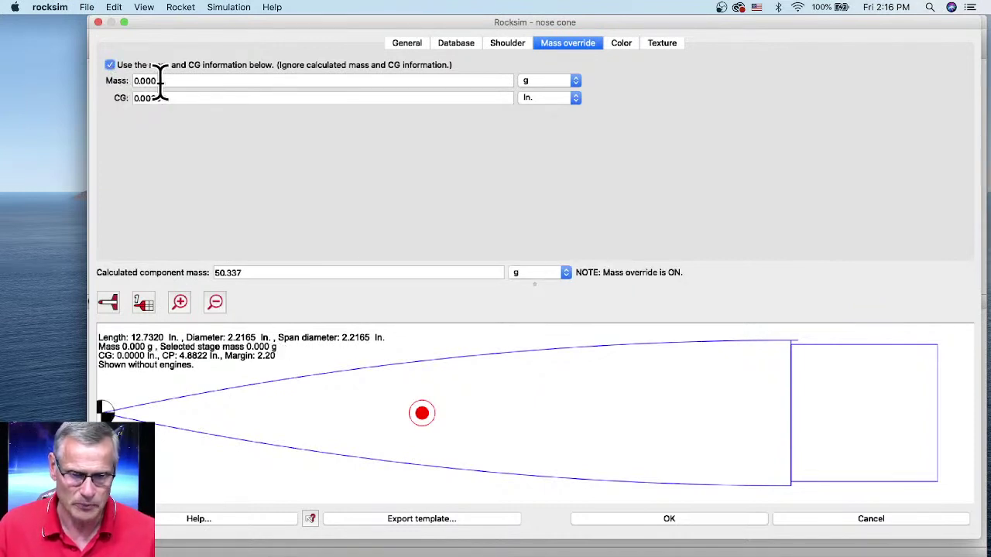
pyautogui.doubleClick(159, 80)
pyautogui.write('60')
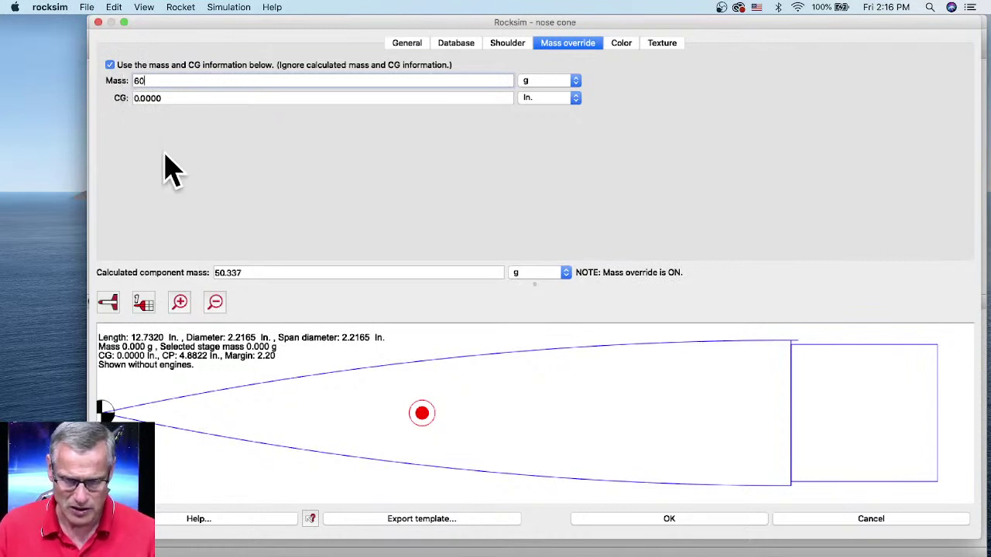
pyautogui.press('Tab')
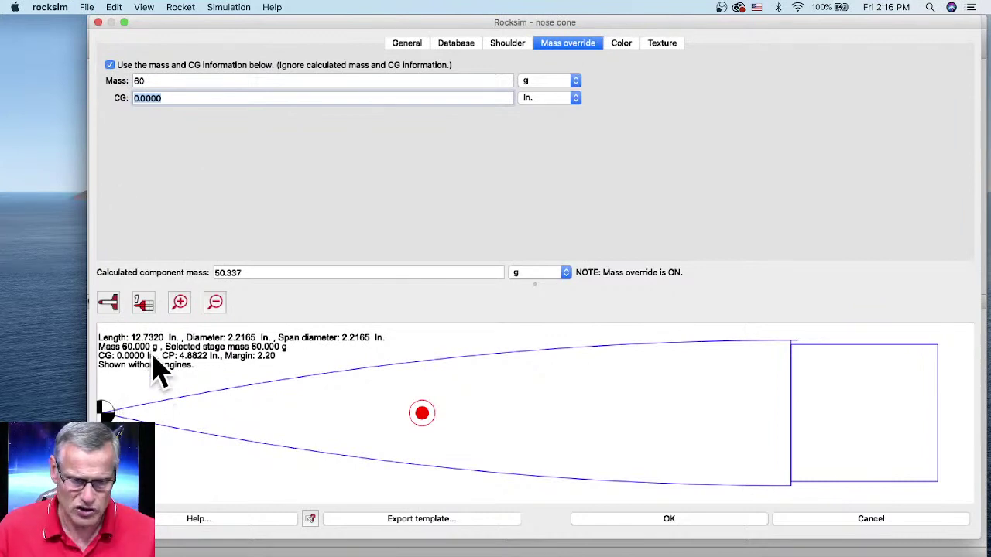
pyautogui.moveTo(225, 22); pyautogui.dragTo(277, 30)
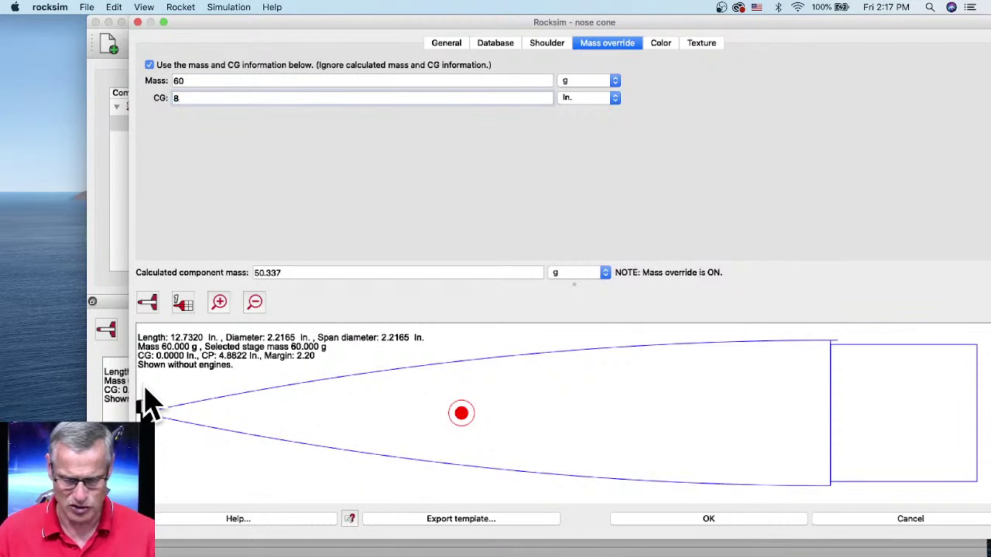
pyautogui.click(151, 402)
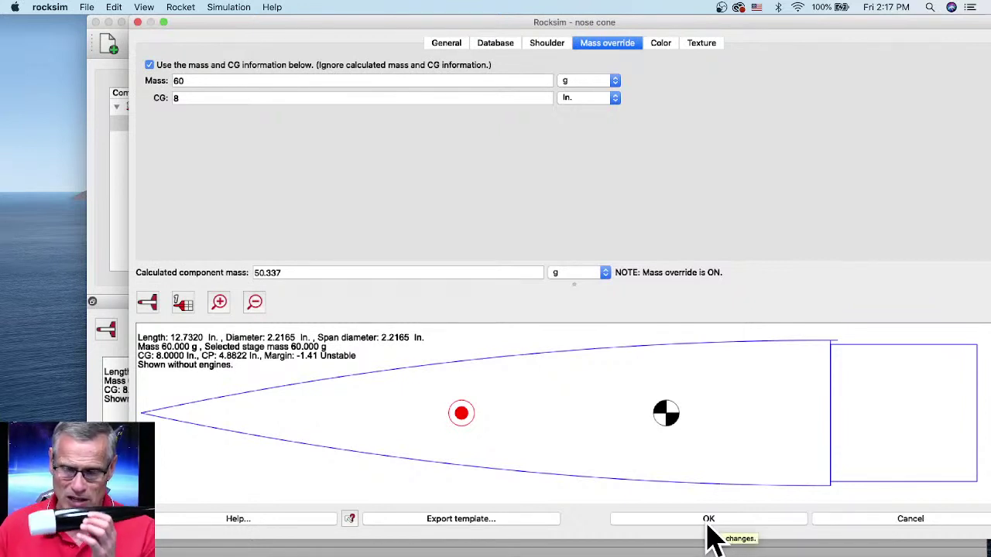
# Step: Turn off the nose cone's mass override and show its general material and construction properties
pyautogui.click(909, 519)
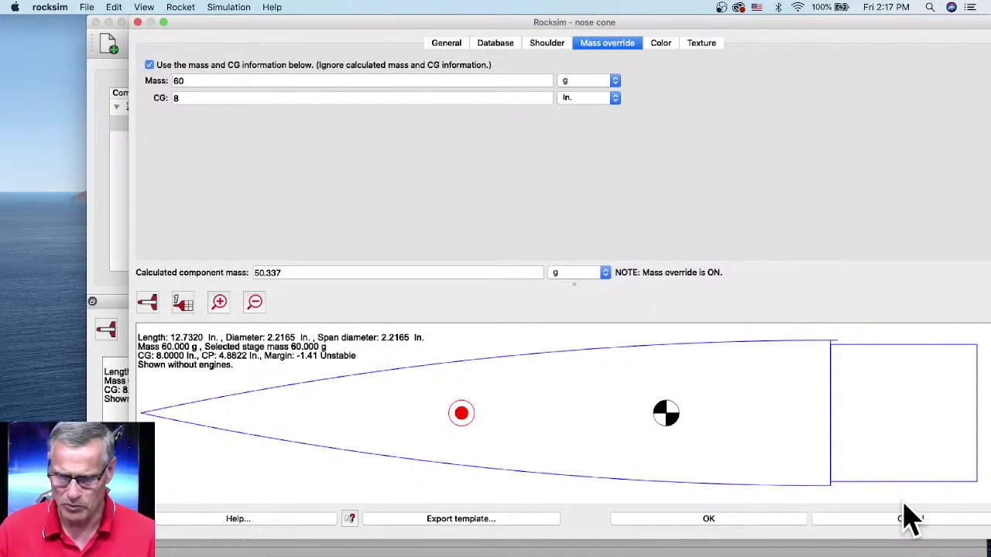
pyautogui.click(149, 65)
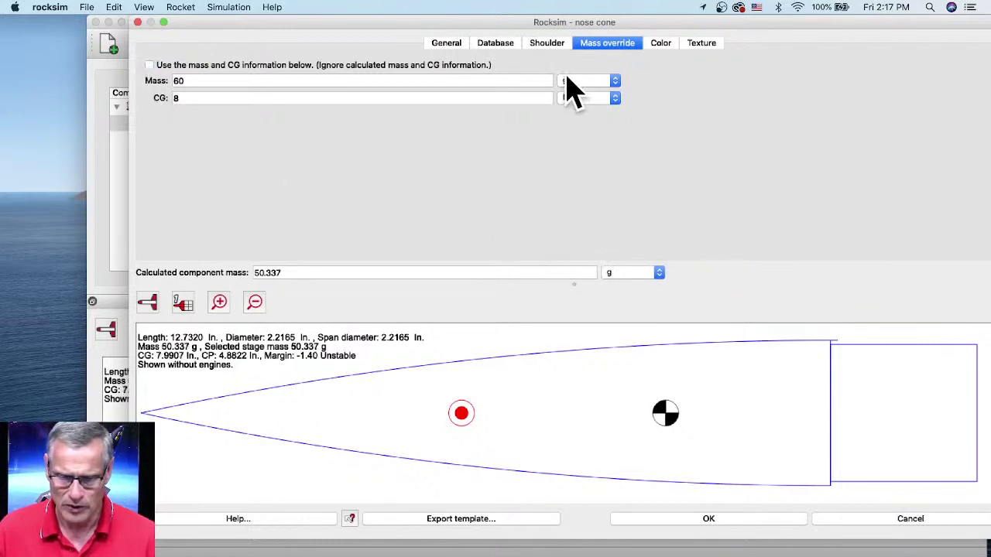
pyautogui.click(441, 45)
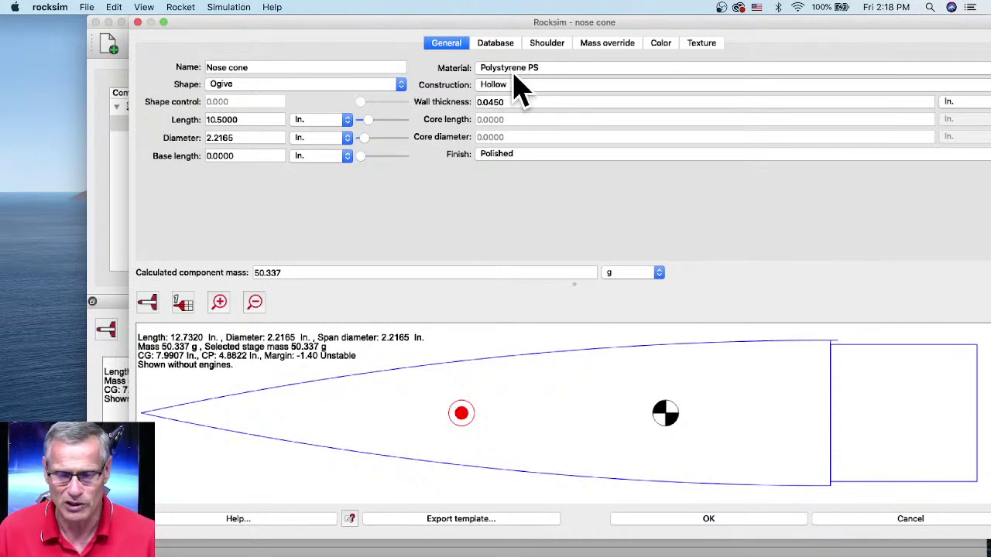
# Step: Try wall thicknesses of 0.047 in. and 0.055 in. for the hollow polystyrene nose cone
pyautogui.click(502, 99)
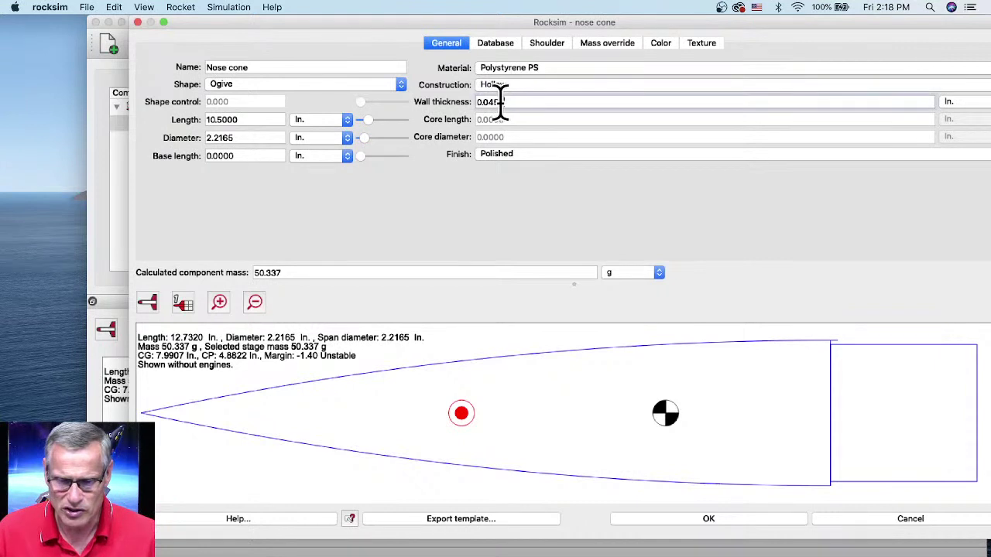
pyautogui.write('5')
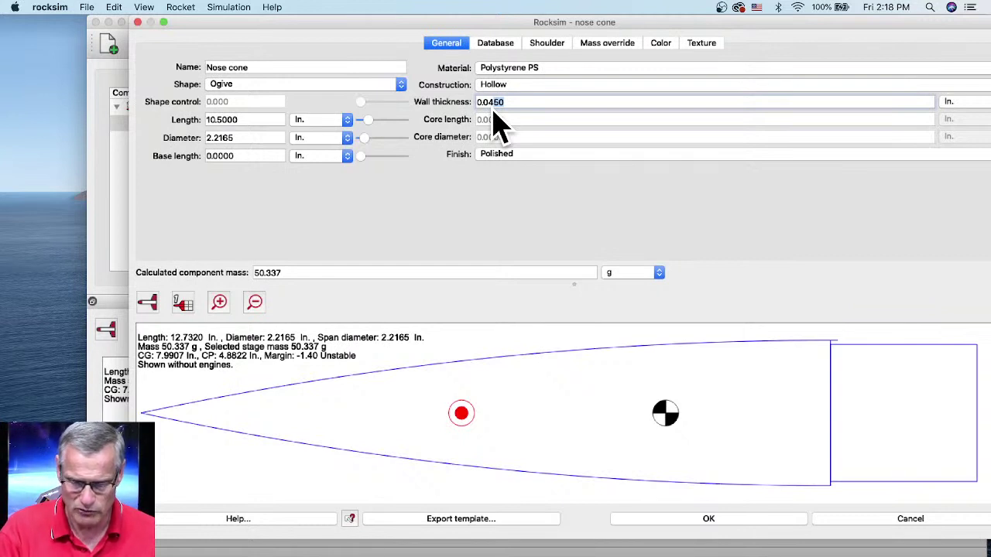
pyautogui.write('47')
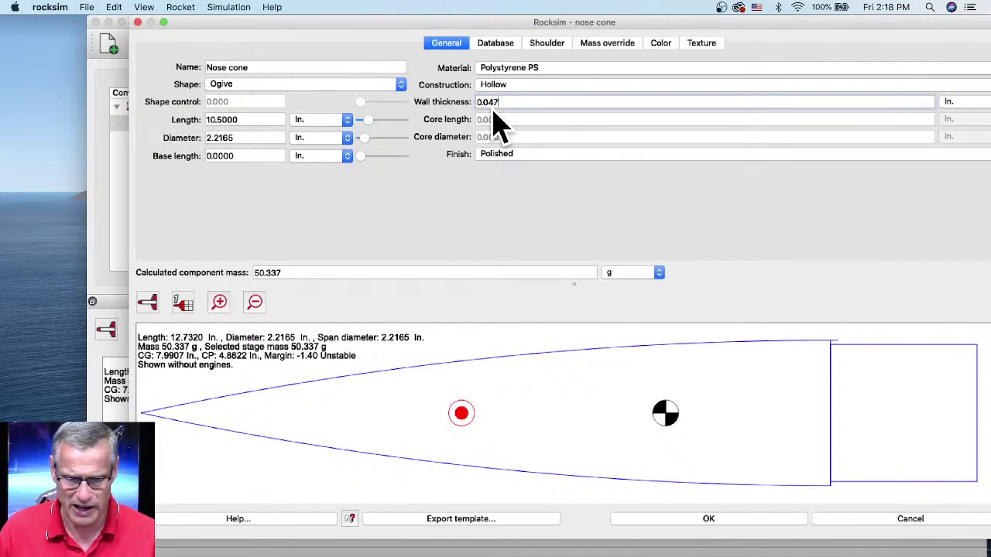
pyautogui.press('Tab')
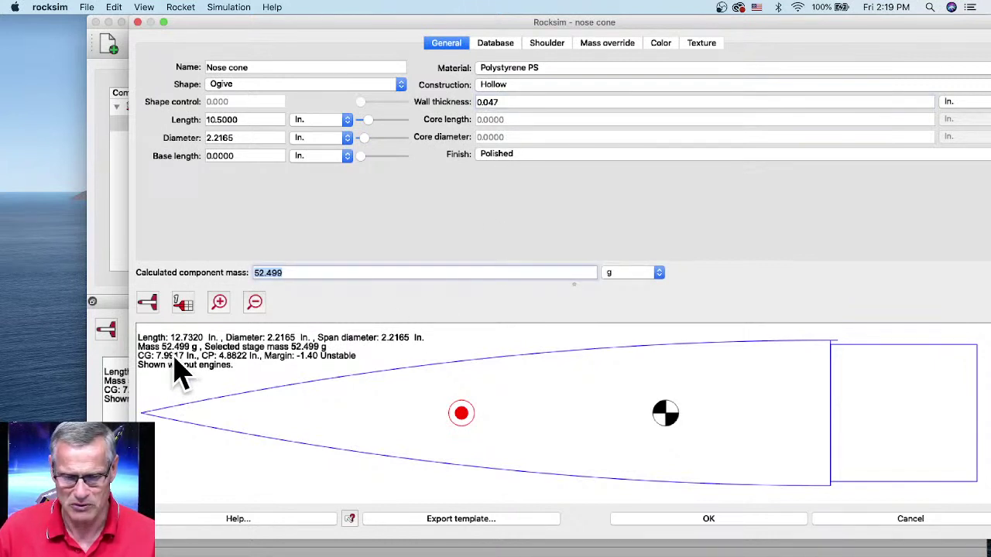
pyautogui.click(495, 101)
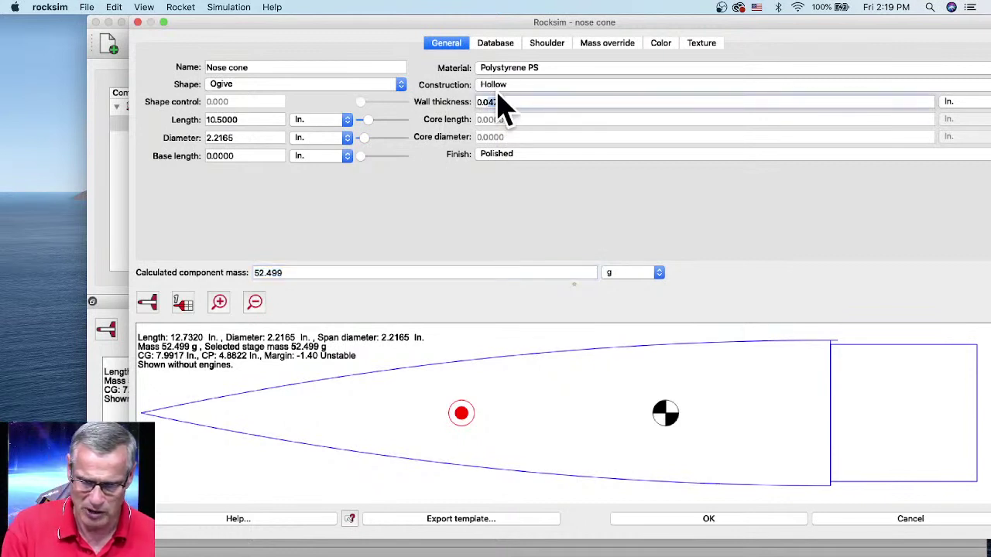
pyautogui.write('0.055')
pyautogui.press('Tab')
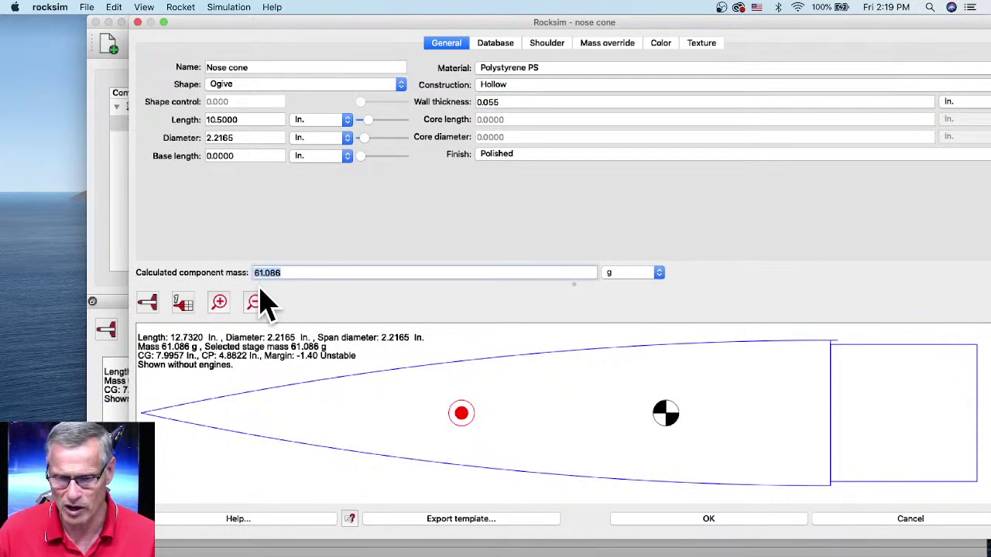
# Step: Set the nose cone's wall thickness to 0.054 in., and close its properties without saving the changes
pyautogui.click(507, 103)
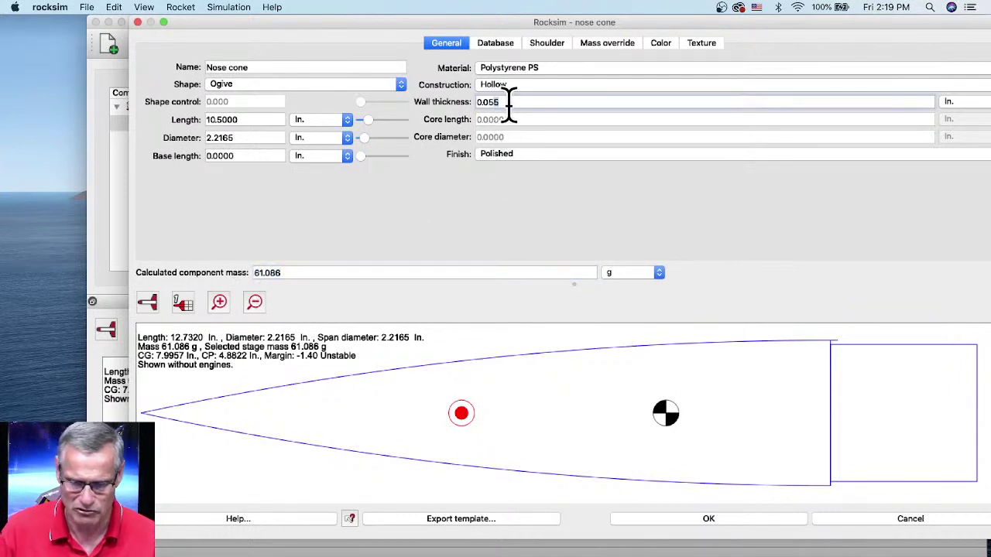
pyautogui.press('BackSpace')
pyautogui.write('4')
pyautogui.press('Tab')
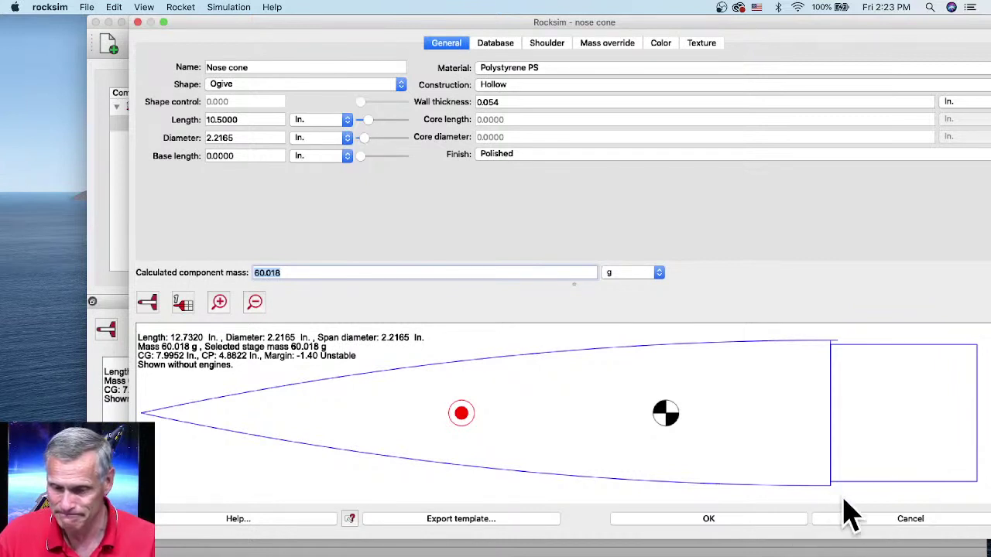
pyautogui.click(876, 521)
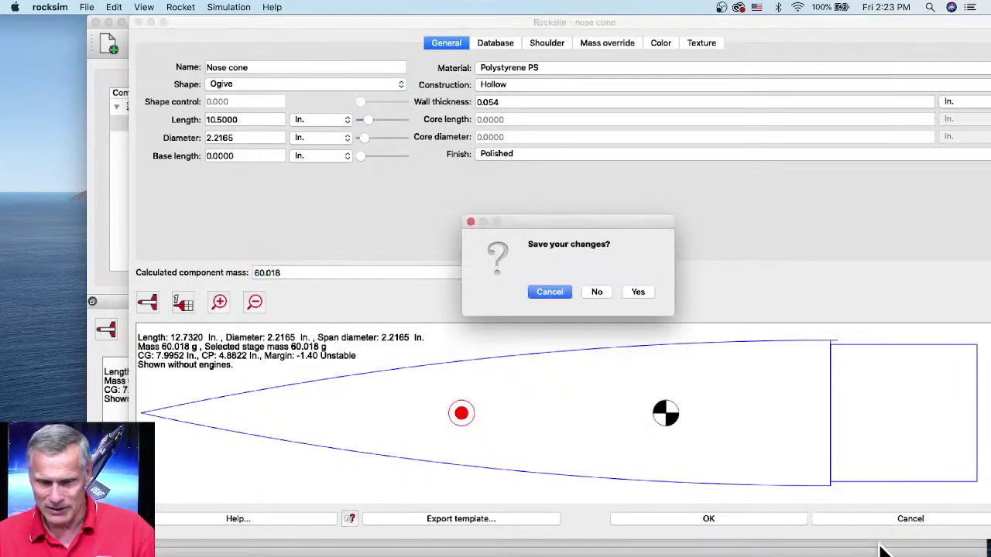
pyautogui.click(596, 294)
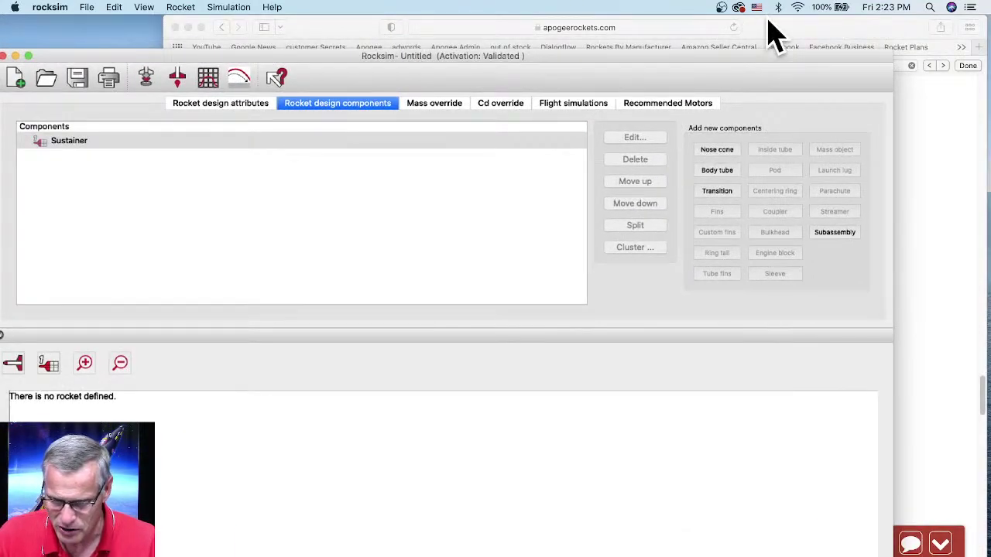
# Step: Return to RockSim and open the Apogee DiamondBack.rkt design
pyautogui.click(771, 35)
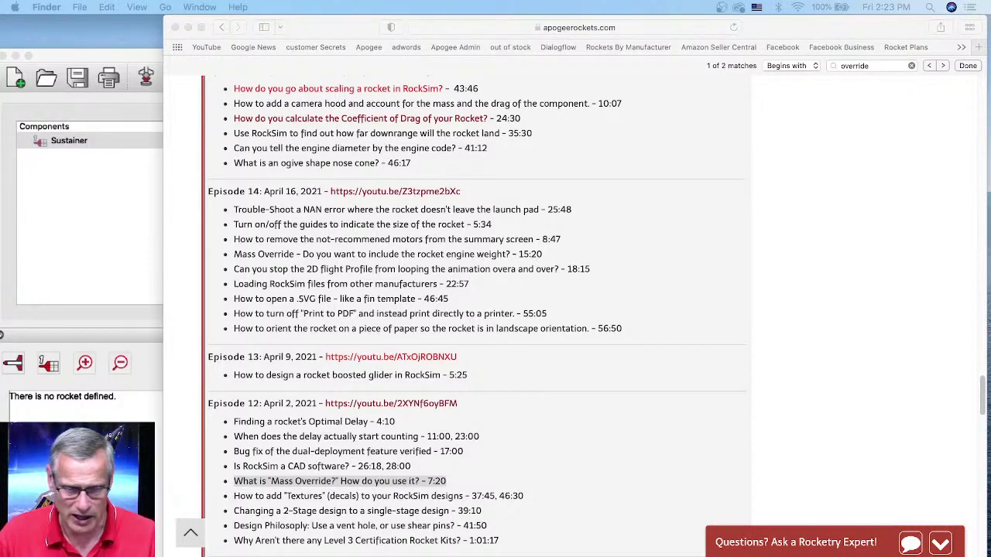
pyautogui.click(120, 74)
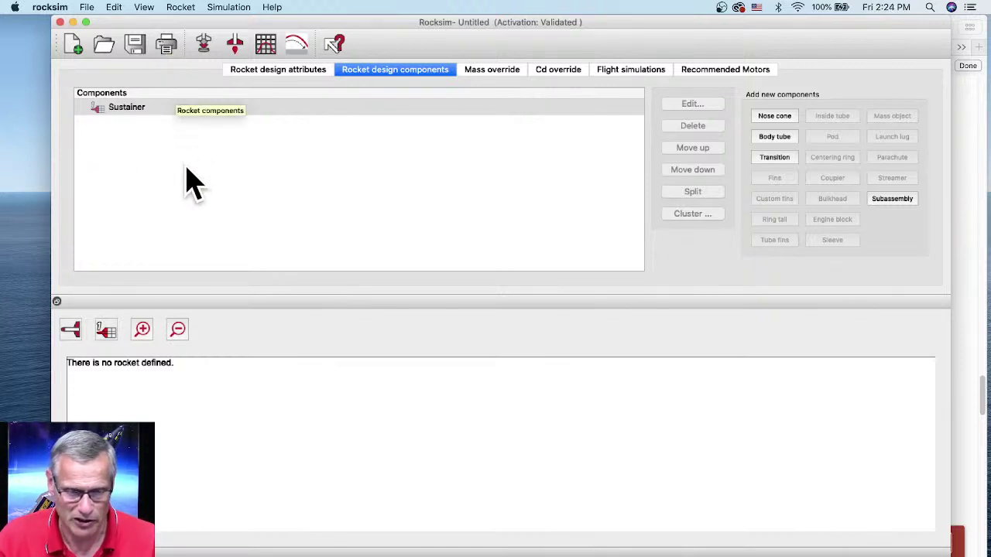
pyautogui.click(105, 47)
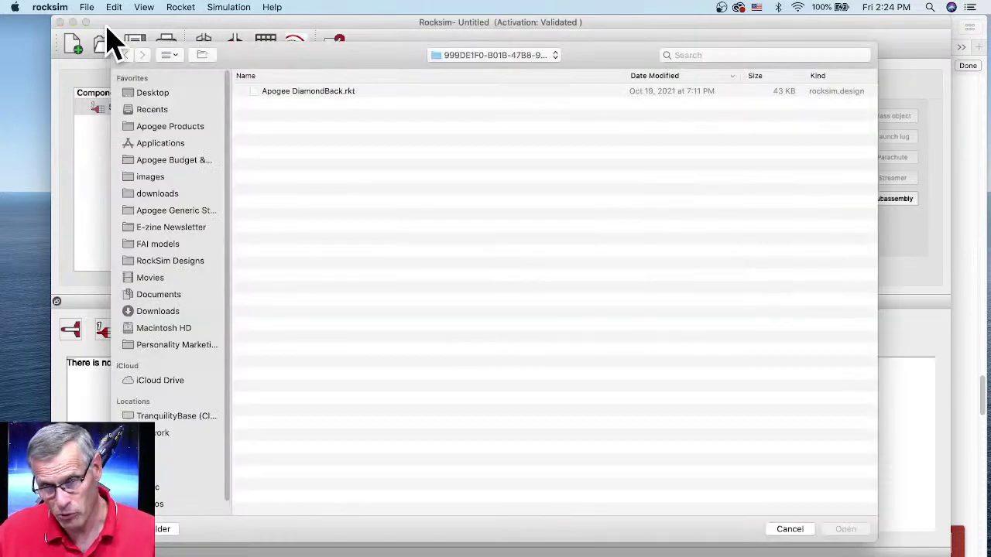
pyautogui.click(271, 92)
pyautogui.click(845, 529)
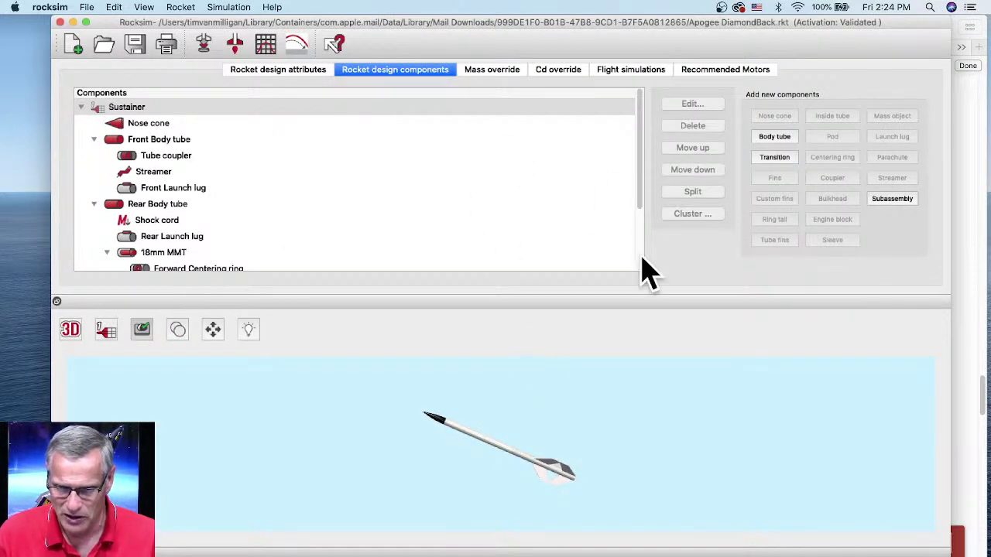
# Step: Examine the simulation details of the C6-3 flight, including launch conditions, maximum values and landing data, and close the report
pyautogui.click(630, 74)
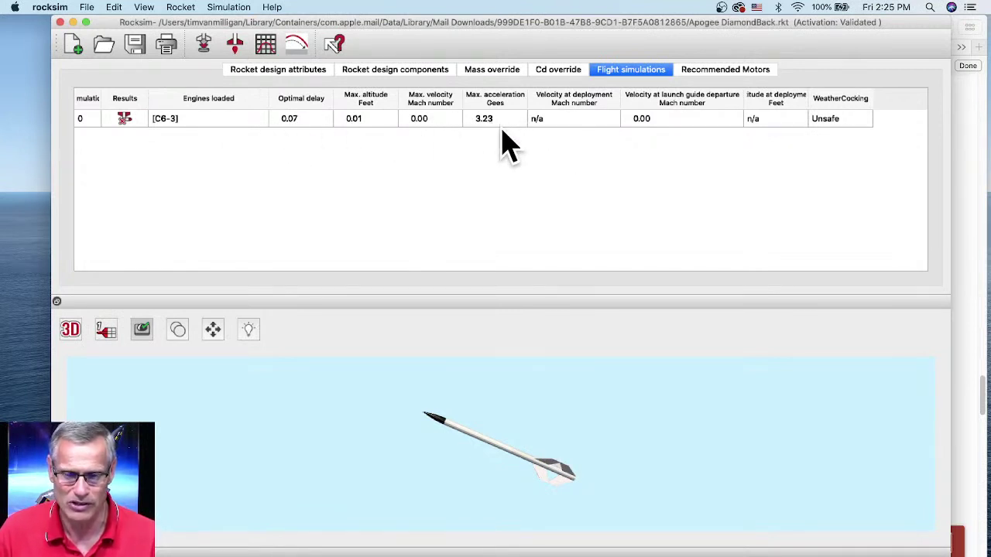
pyautogui.doubleClick(420, 118)
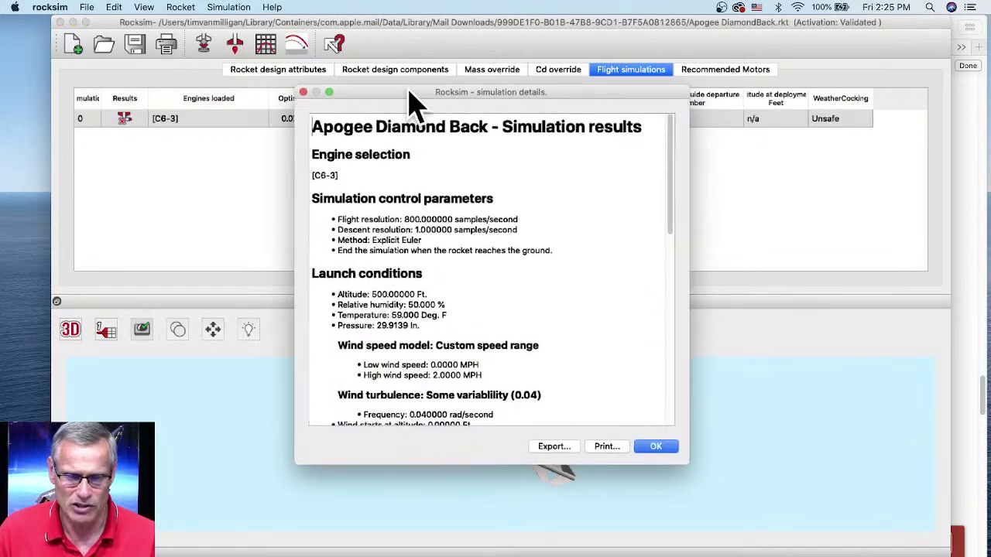
pyautogui.moveTo(409, 96); pyautogui.dragTo(348, 30)
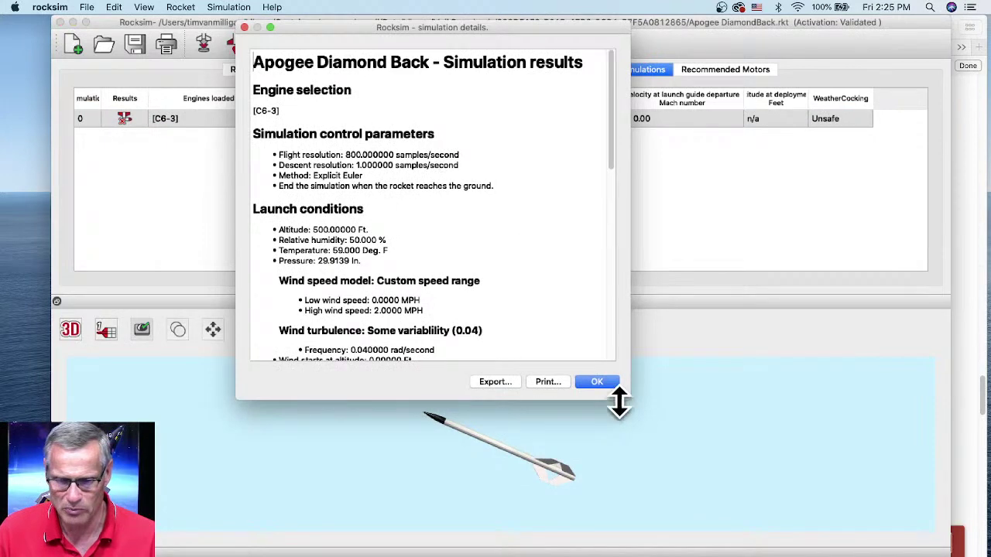
pyautogui.moveTo(630, 407); pyautogui.dragTo(751, 544)
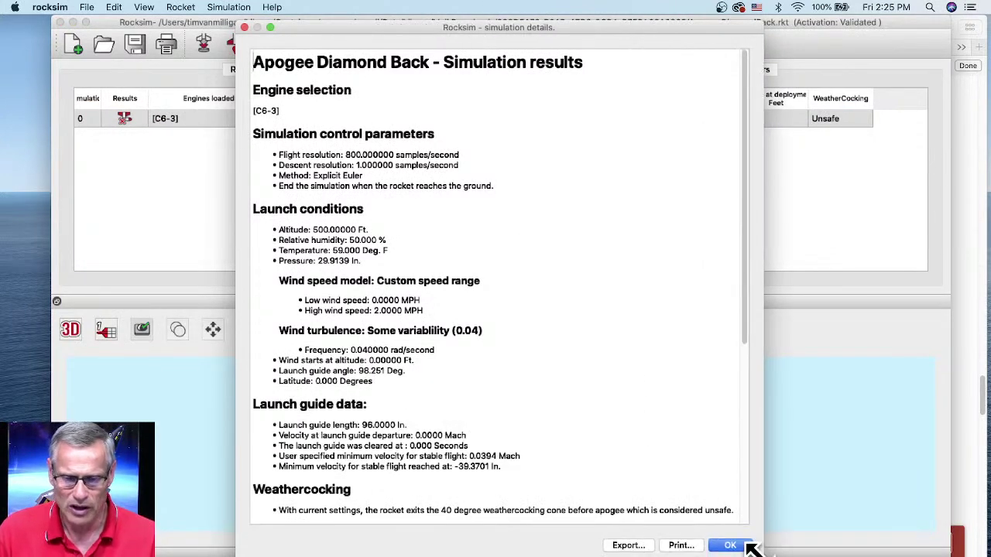
pyautogui.scroll(-5, 487, 217)
pyautogui.scroll(-5, 488, 217)
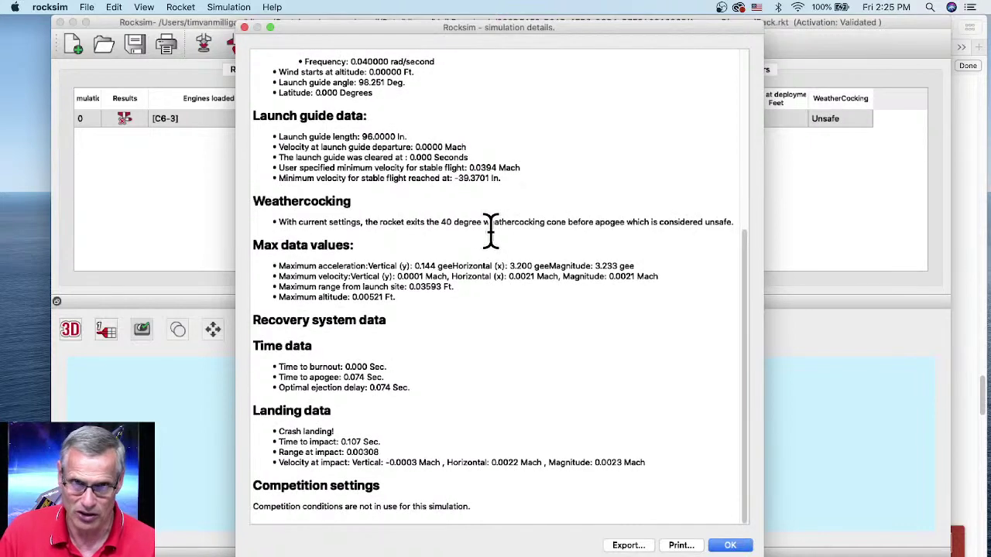
pyautogui.scroll(10, 490, 230)
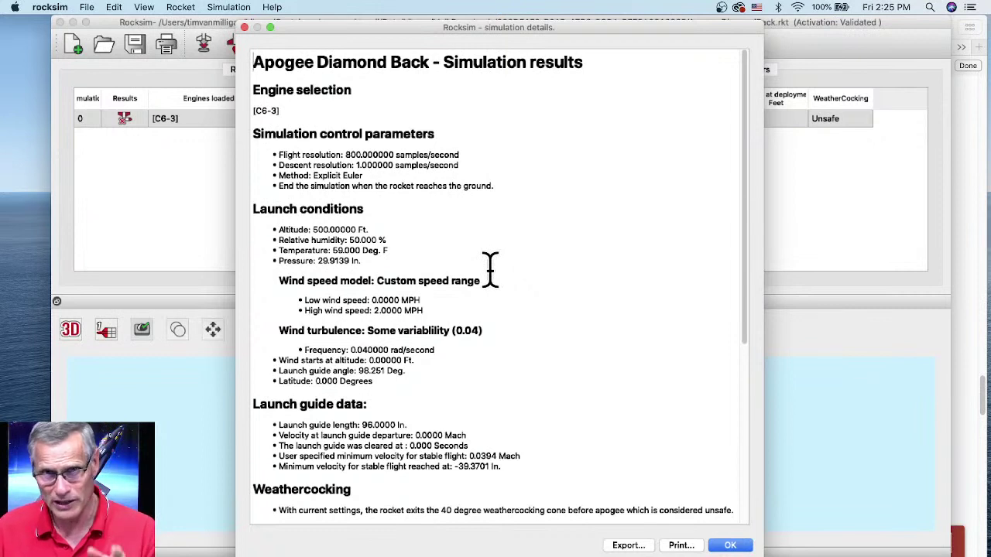
pyautogui.click(244, 28)
# Step: Open the C6-3 simulation's properties and try to show its flight profile
pyautogui.click(282, 118)
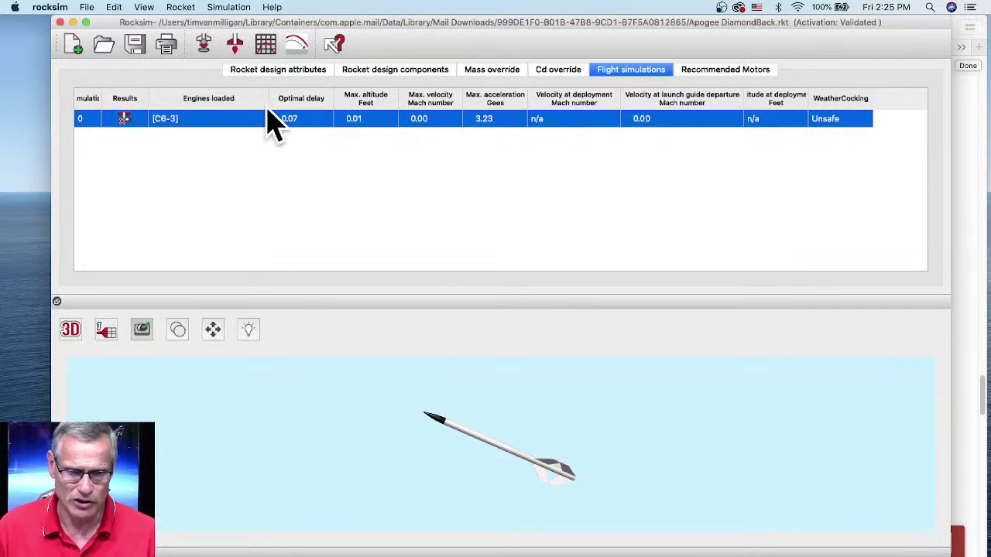
pyautogui.rightClick(218, 138)
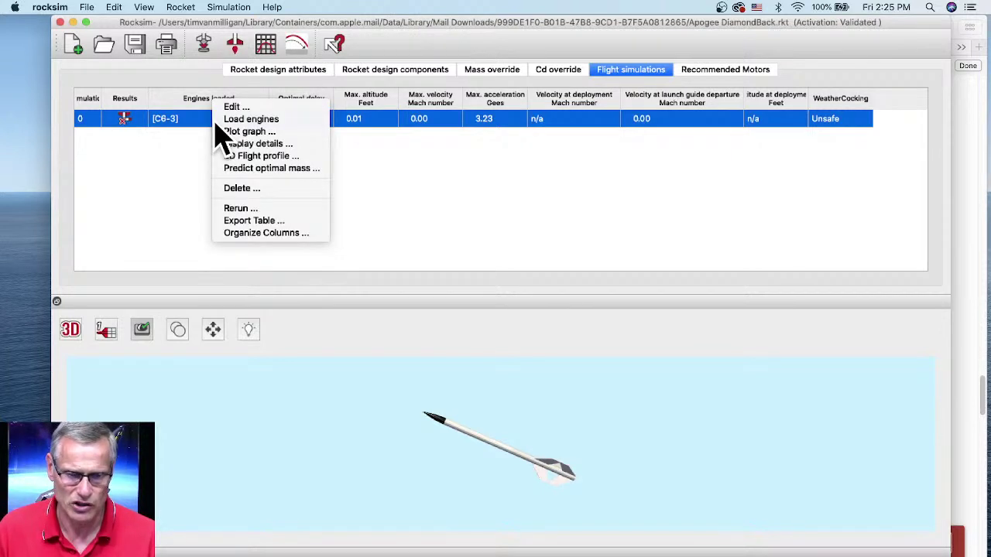
pyautogui.click(277, 108)
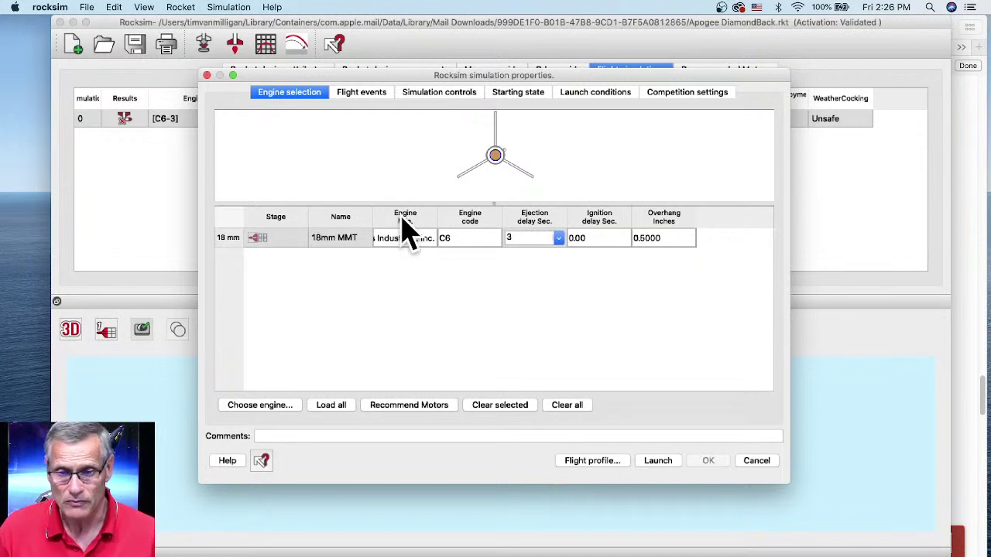
pyautogui.click(589, 462)
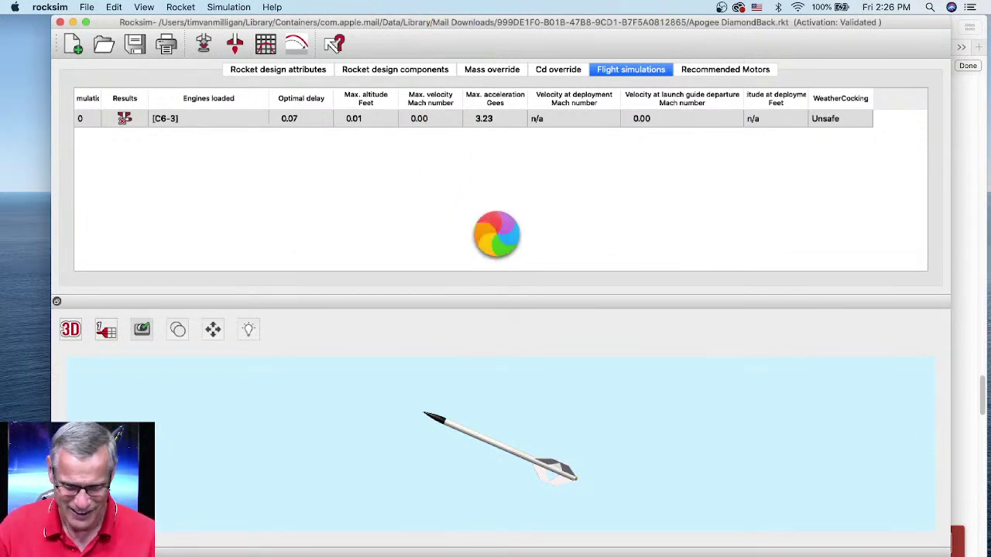
# Step: Force RockSim to quit through the system's Force Quit Applications window, and close that window
pyautogui.click(6, 198)
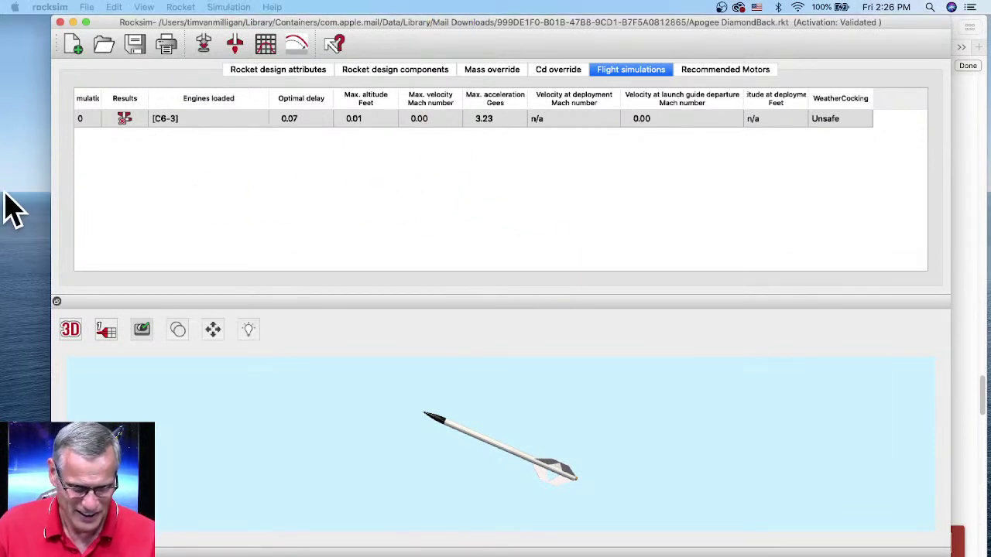
pyautogui.click(14, 6)
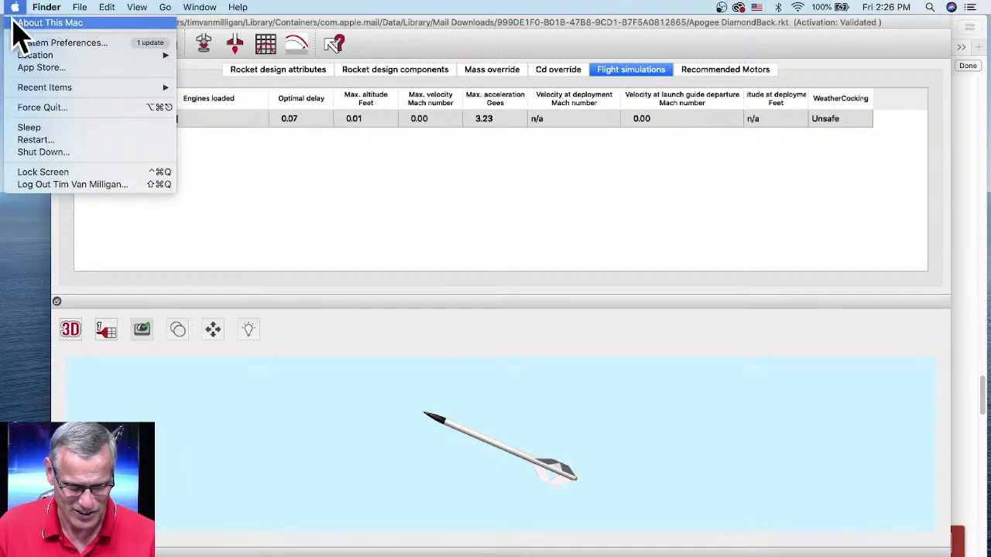
pyautogui.click(35, 108)
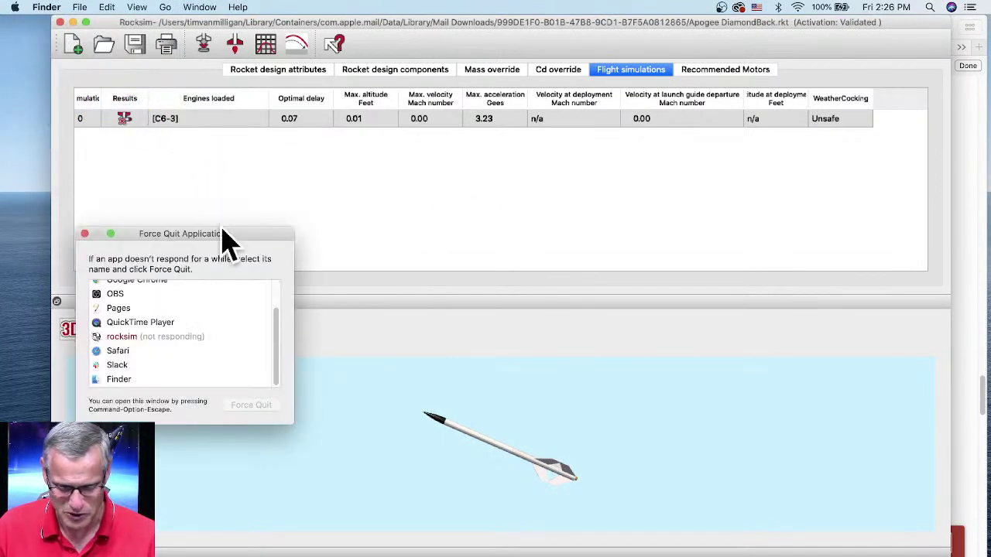
pyautogui.click(134, 337)
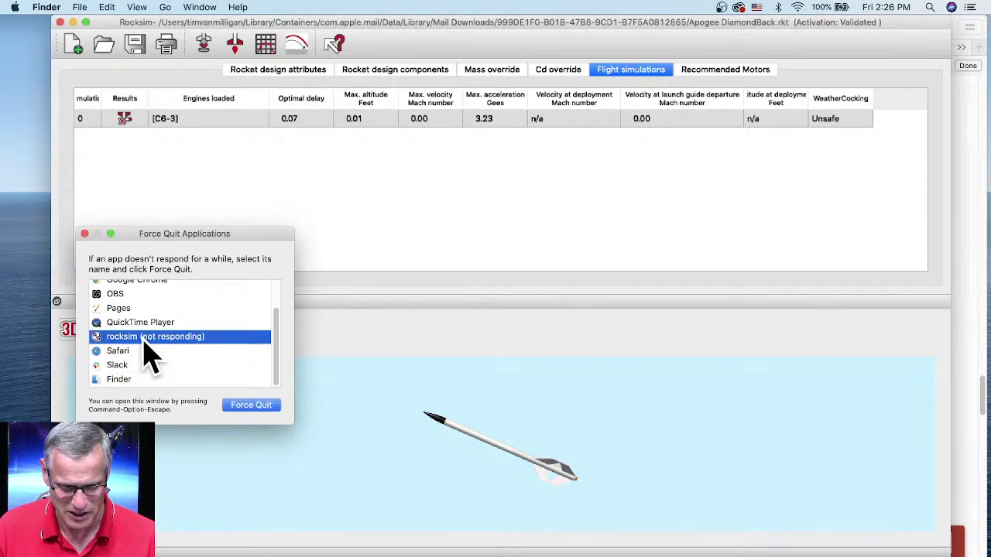
pyautogui.click(270, 407)
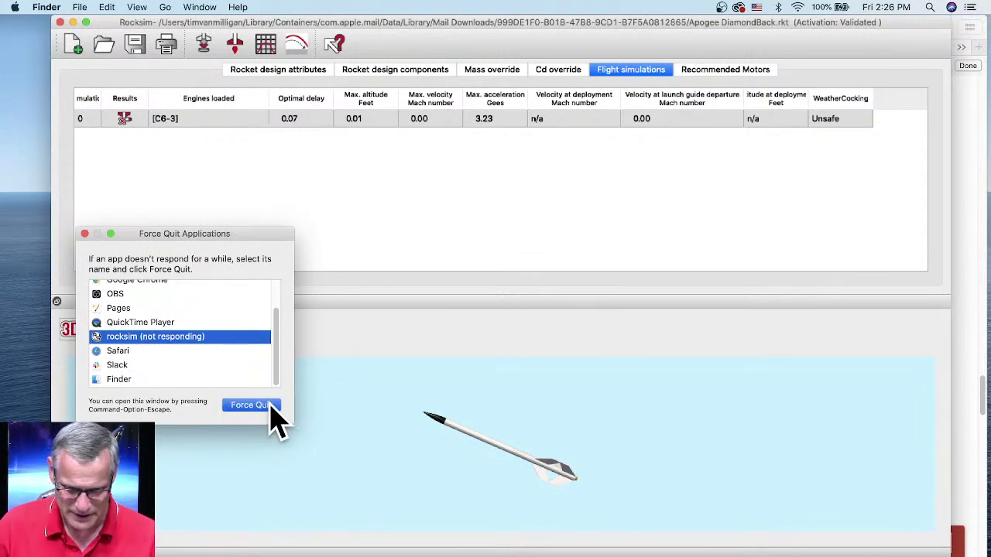
pyautogui.click(285, 297)
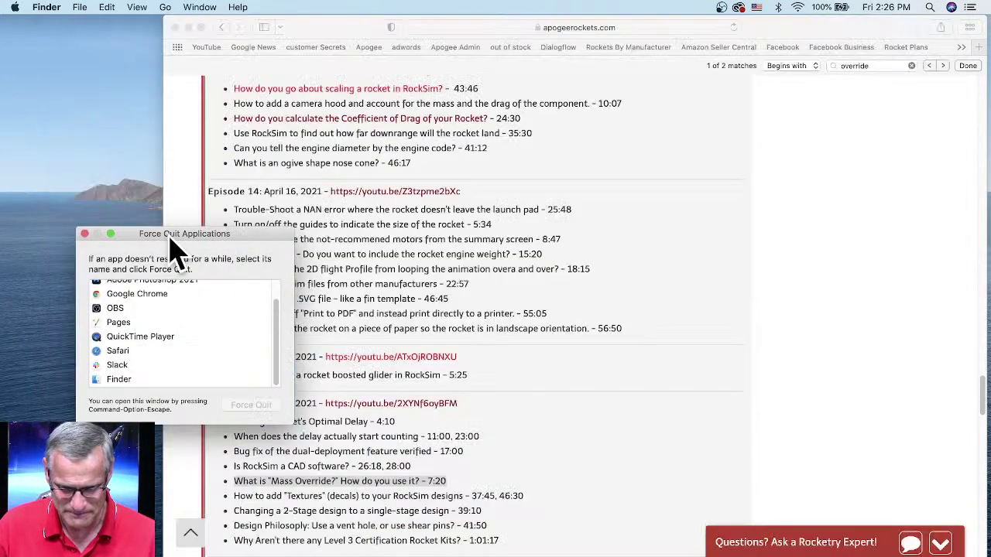
pyautogui.click(85, 233)
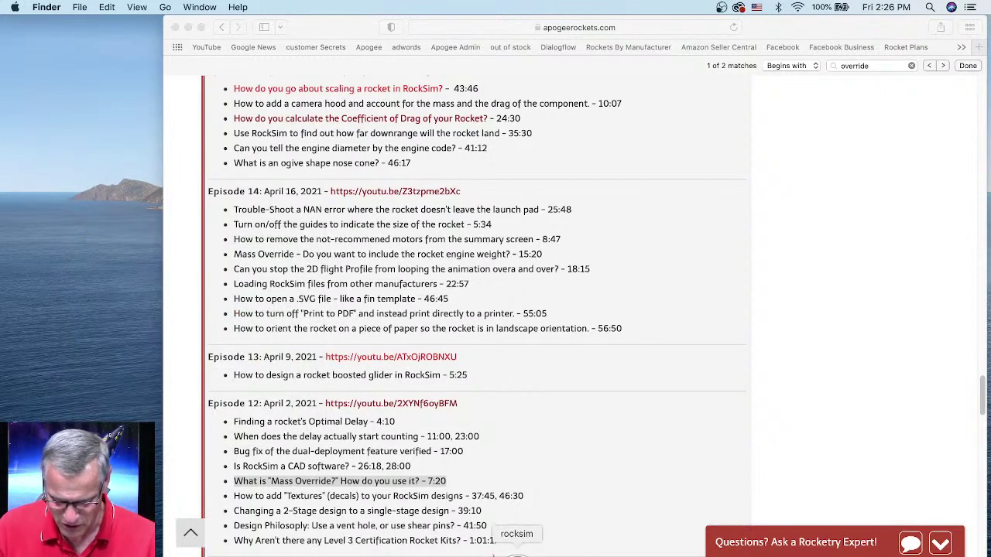
# Step: Relaunch RockSim, cancel the update manager and skip the intro animation
pyautogui.click(515, 554)
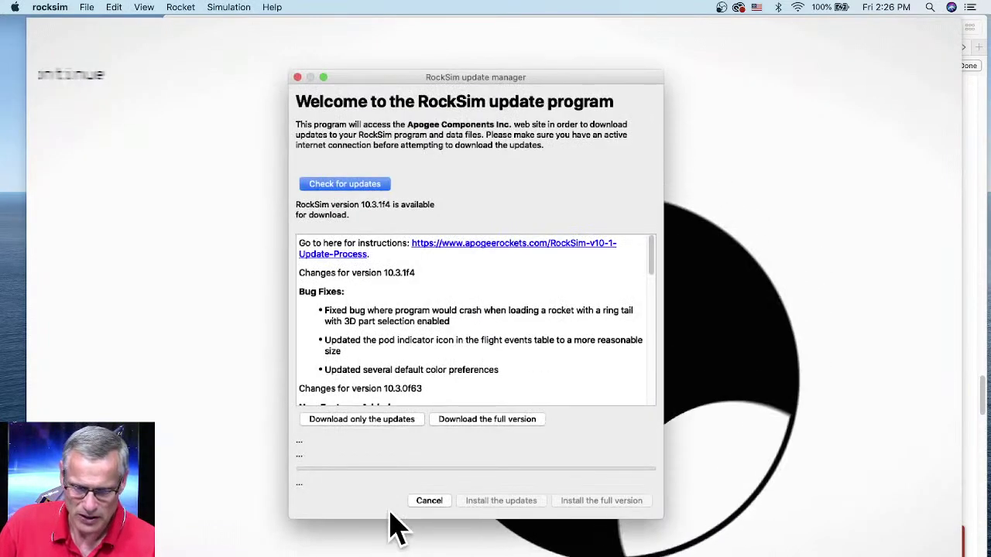
pyautogui.click(428, 499)
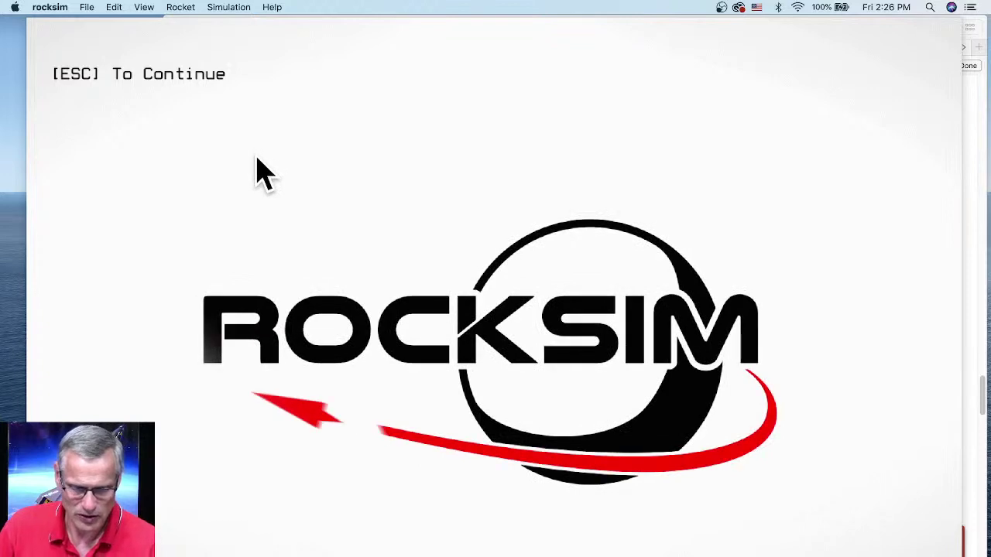
pyautogui.press('Escape')
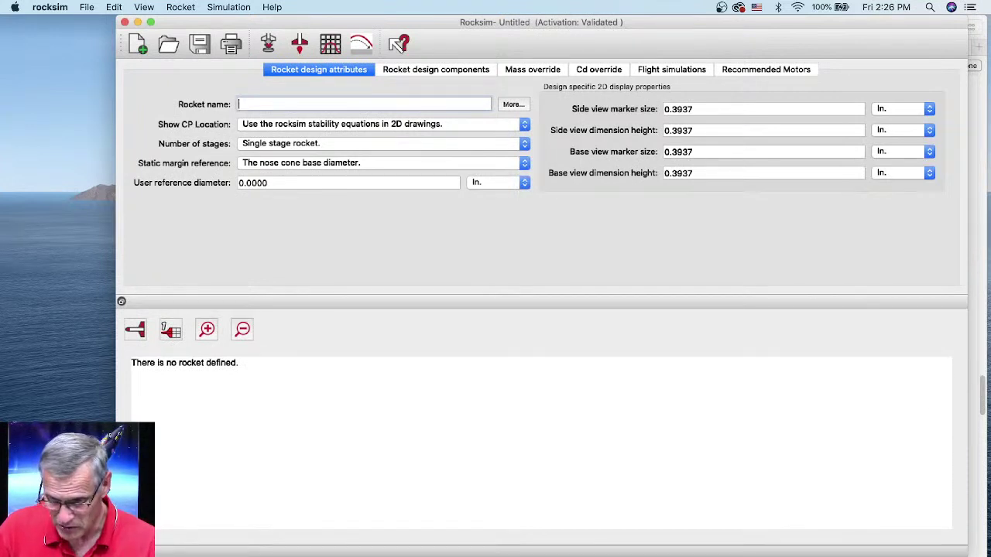
# Step: Try to reopen the recent Apogee DiamondBack.rkt design stored on the Desktop and dismiss the error
pyautogui.click(87, 7)
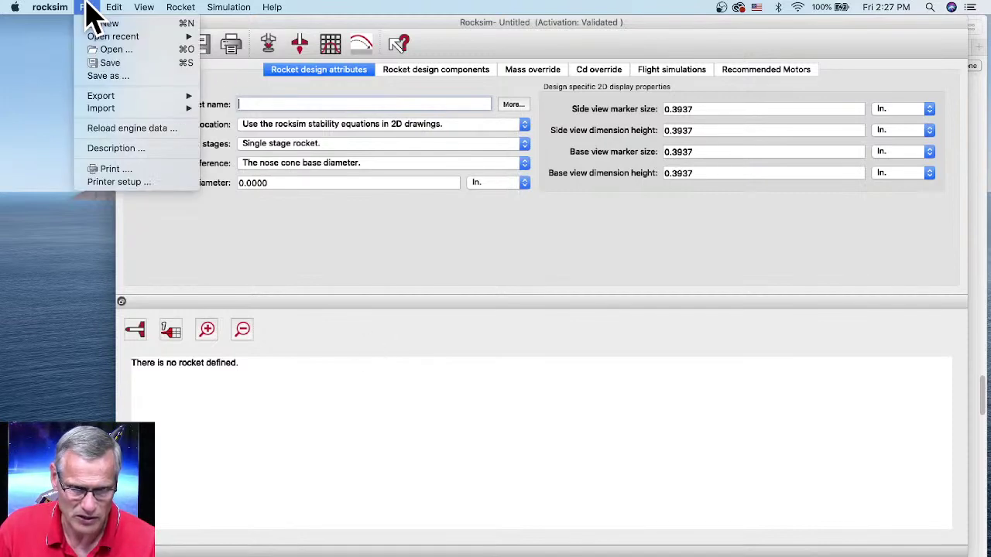
pyautogui.moveTo(93, 36)
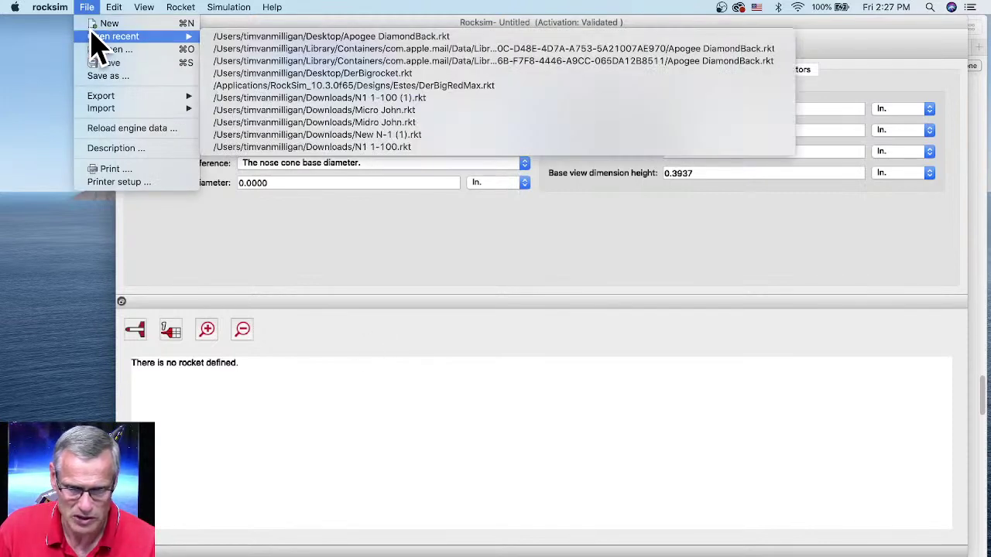
pyautogui.click(275, 39)
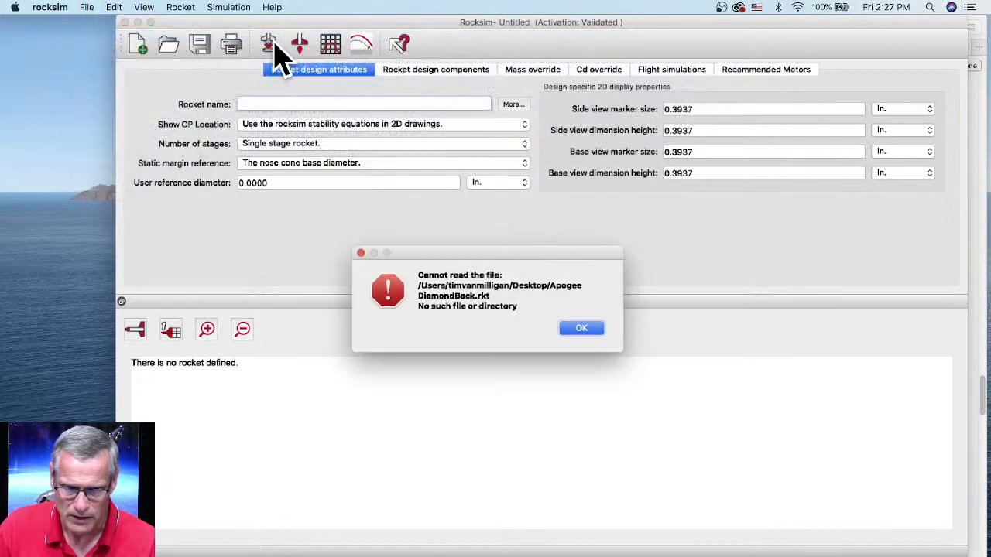
pyautogui.click(582, 331)
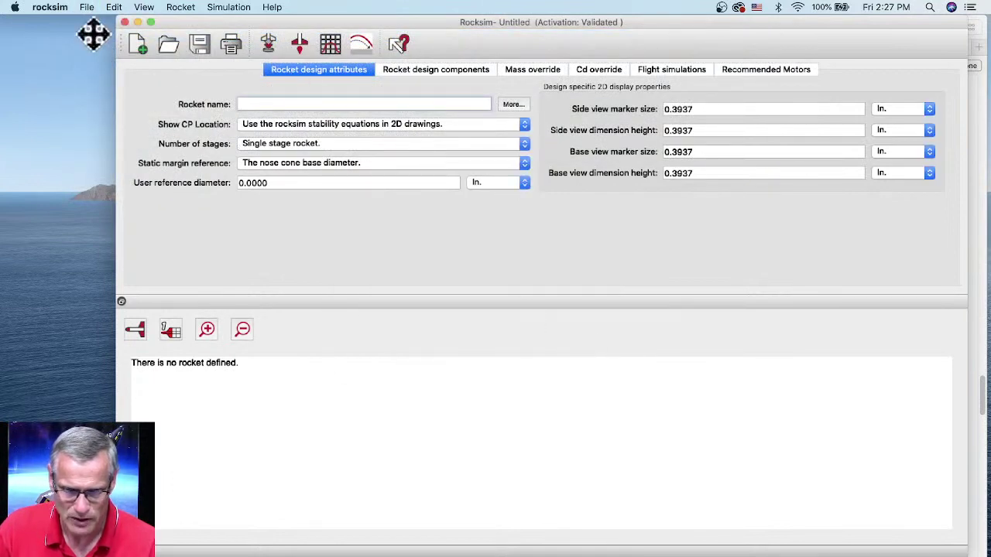
# Step: Open the recent Apogee DiamondBack.rkt from the mail folder ending in 065DA12B8511 and show its flight simulations
pyautogui.click(89, 8)
pyautogui.moveTo(98, 37)
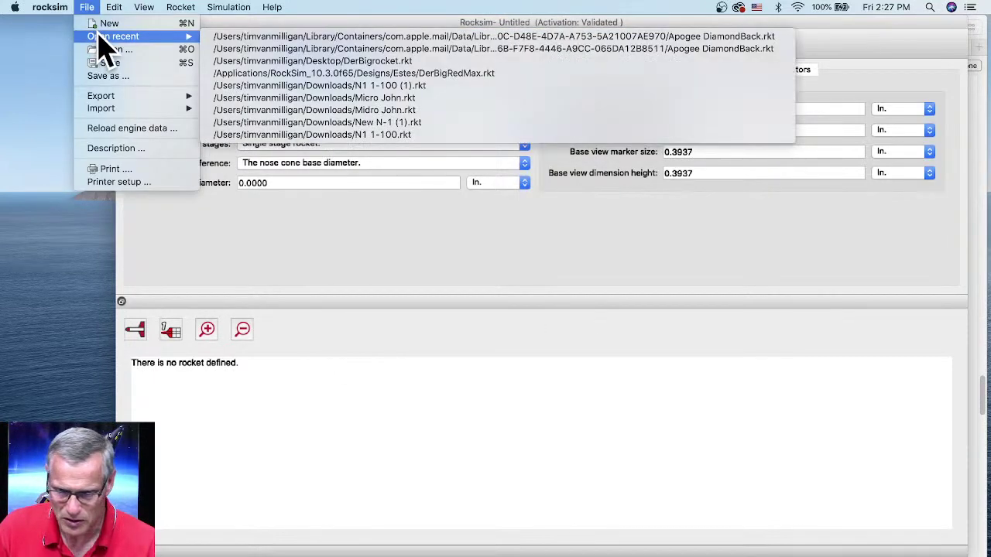
pyautogui.click(260, 48)
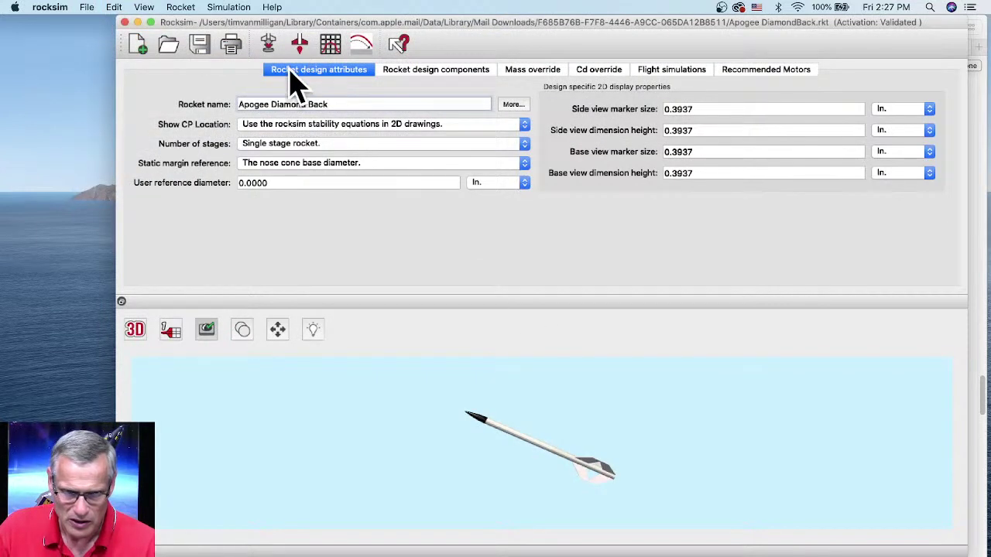
pyautogui.click(677, 69)
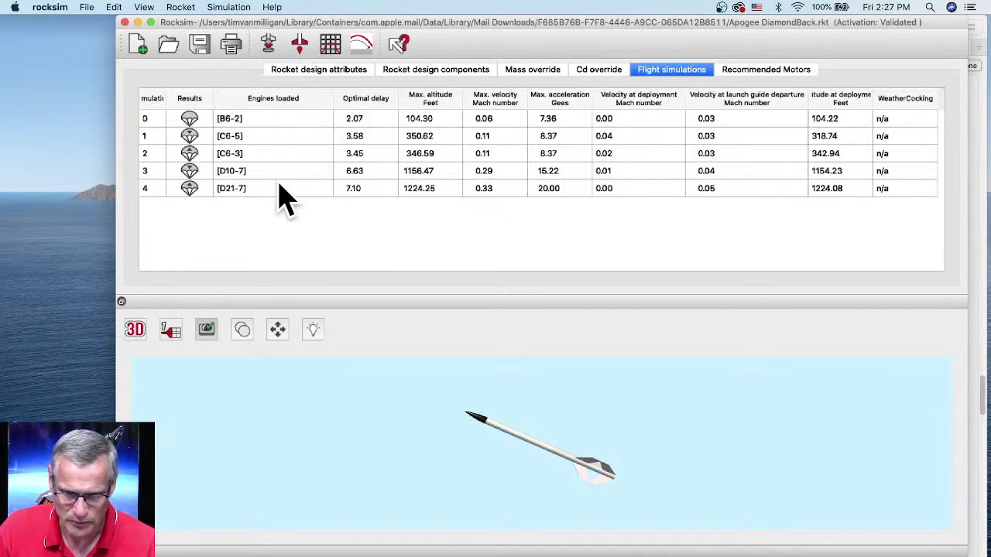
# Step: Try to load the engines of the D21-7 simulation and dismiss the error
pyautogui.rightClick(237, 187)
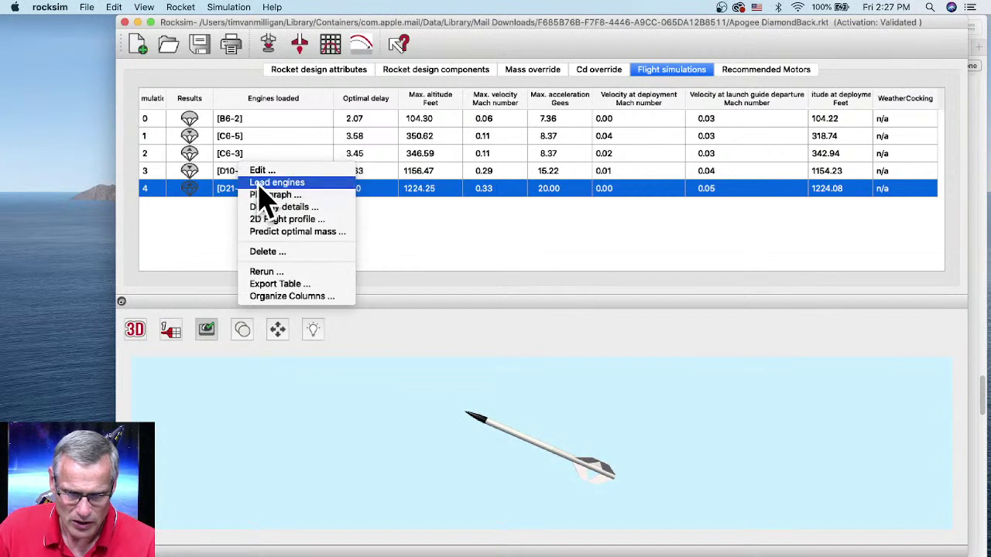
pyautogui.click(262, 187)
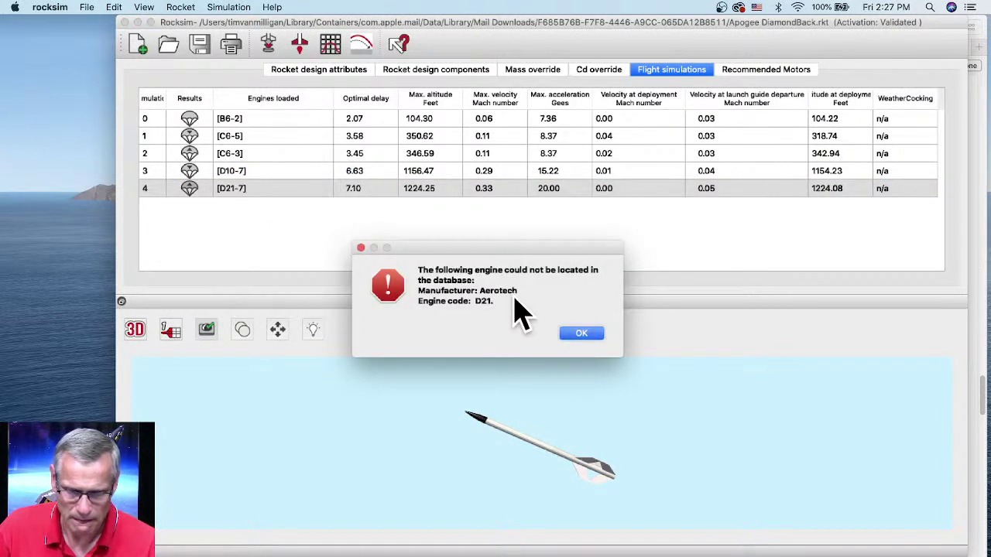
pyautogui.click(580, 334)
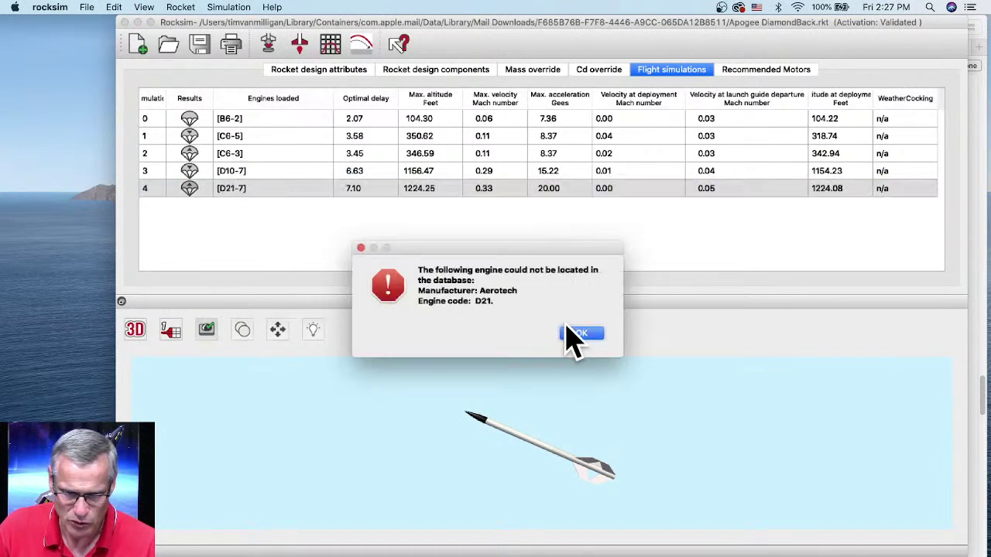
pyautogui.click(580, 334)
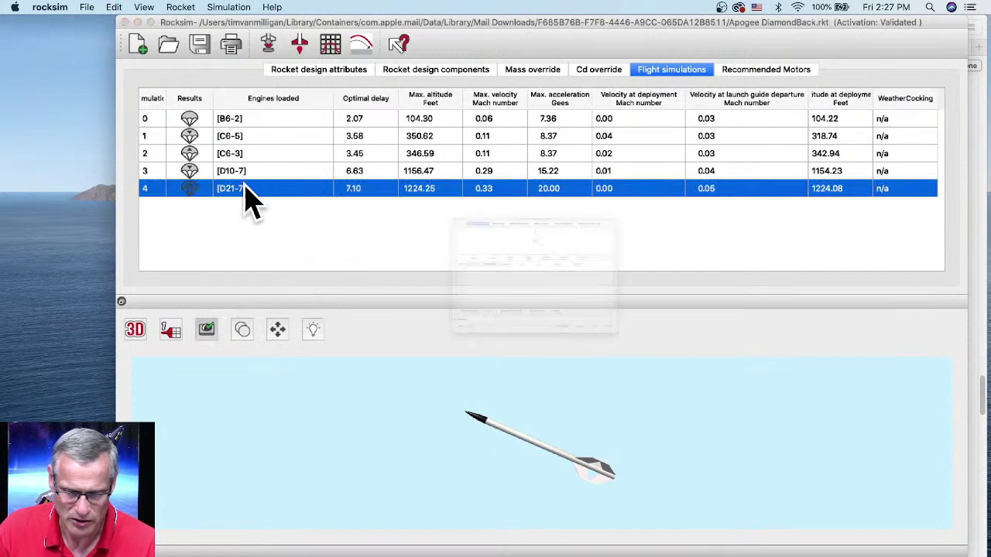
# Step: Replace the D21-7 simulation's engine with the Quest D16 at an 8-second ejection delay, run its flight profile and close the profile
pyautogui.doubleClick(254, 189)
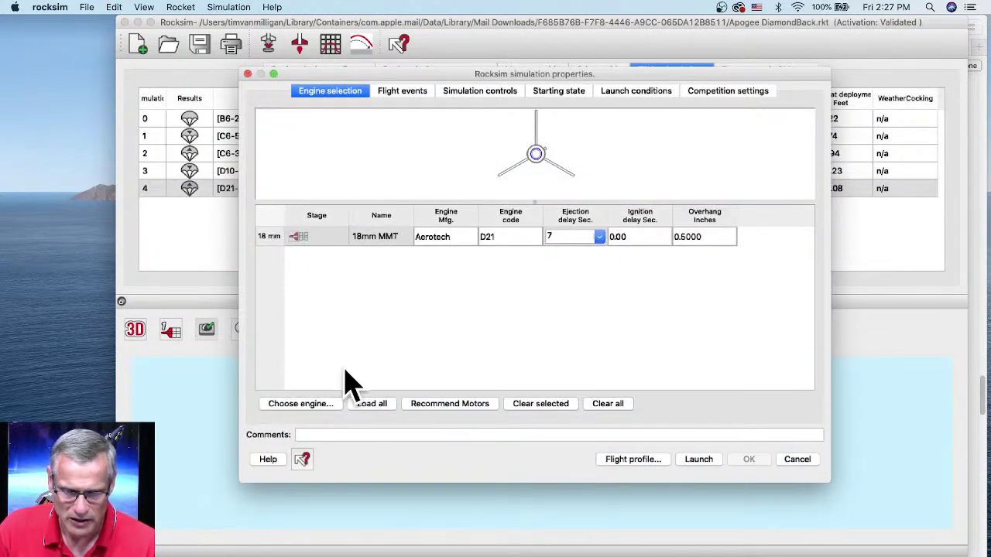
pyautogui.click(328, 405)
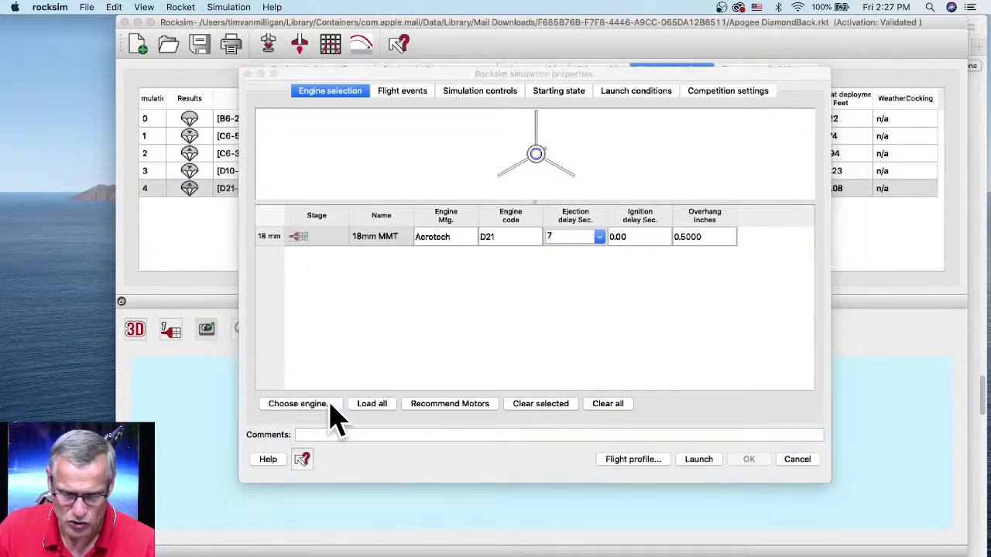
pyautogui.scroll(-5, 330, 362)
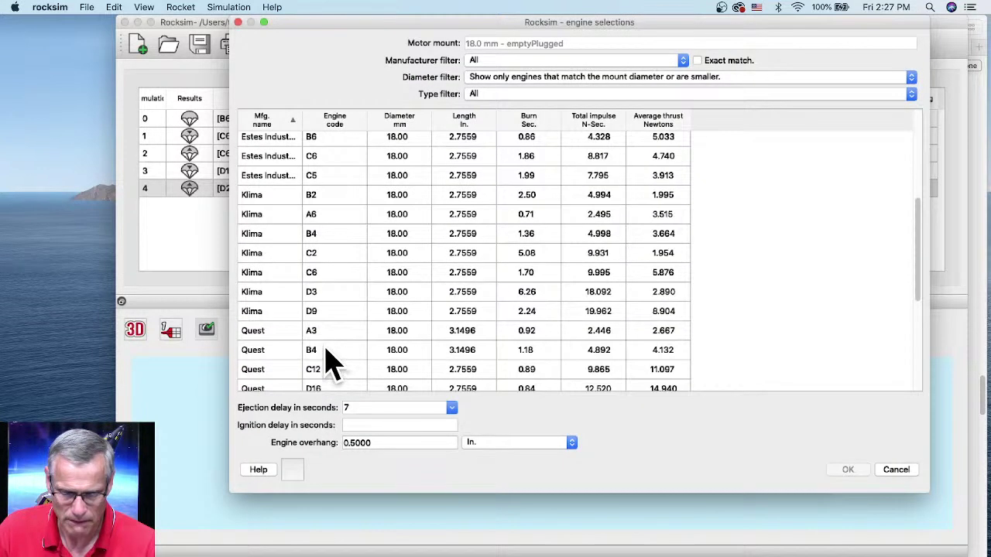
pyautogui.scroll(-5, 321, 308)
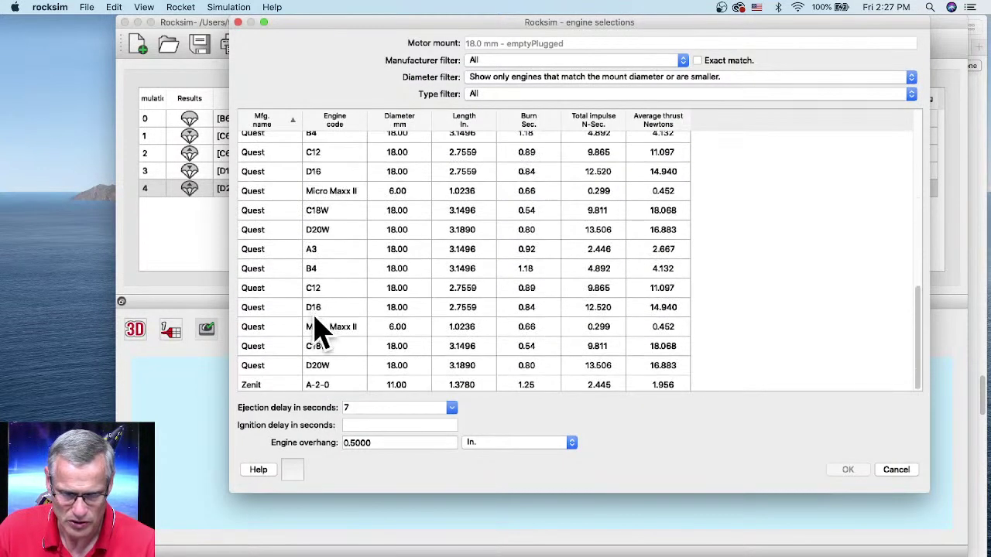
pyautogui.click(317, 308)
pyautogui.click(452, 407)
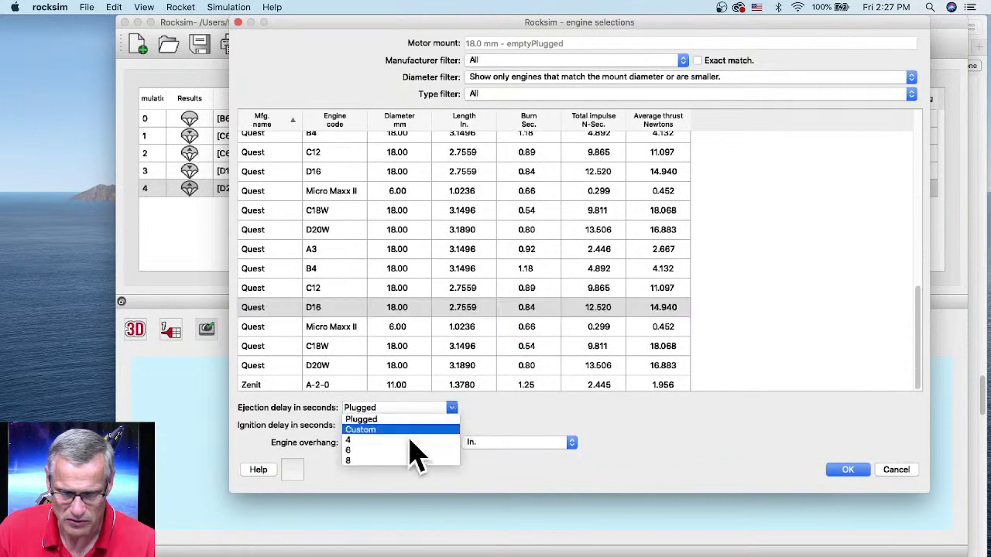
pyautogui.click(385, 460)
pyautogui.click(845, 470)
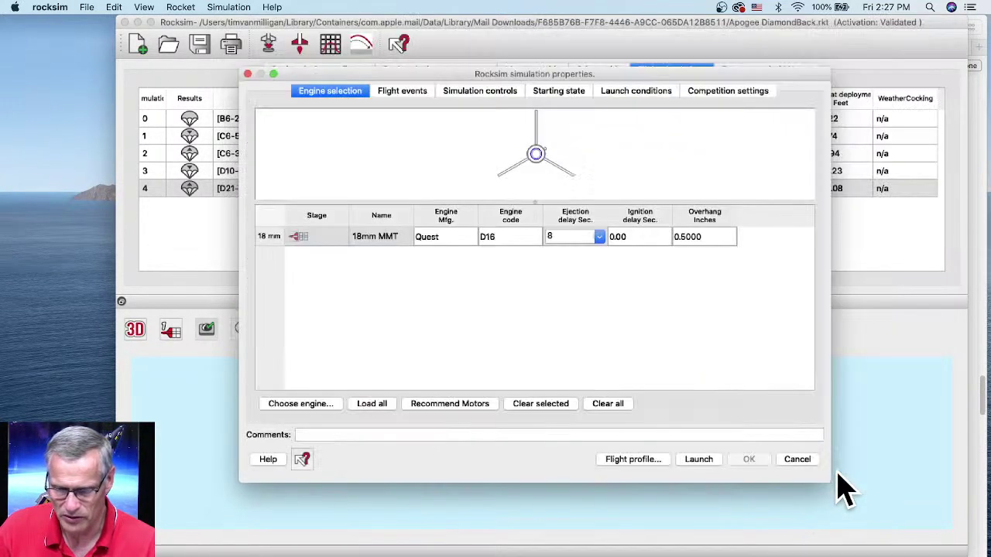
pyautogui.click(639, 460)
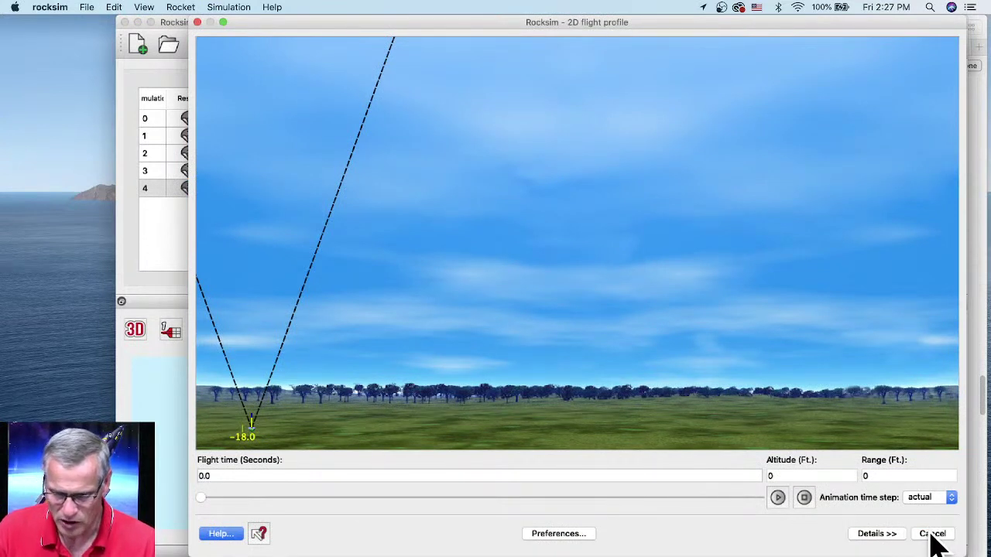
pyautogui.click(934, 534)
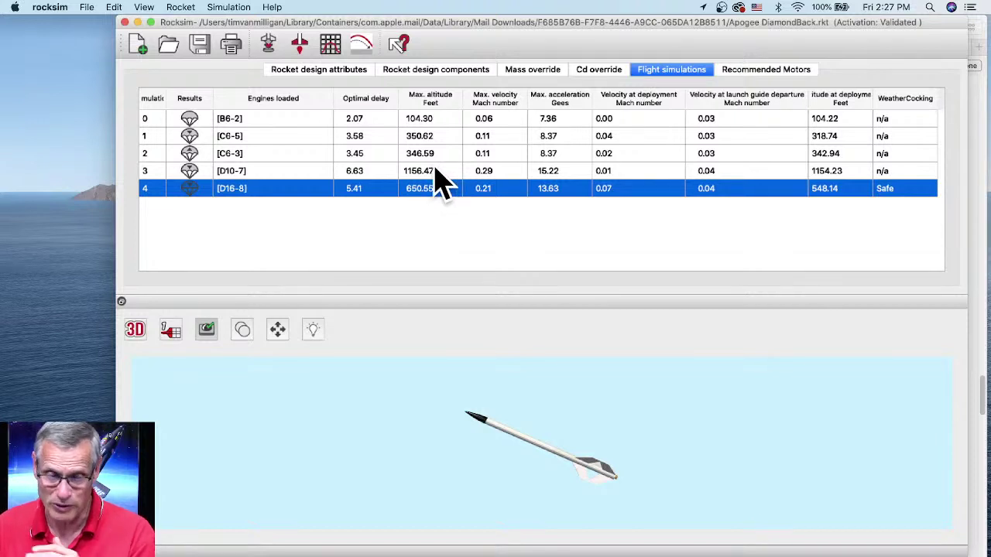
# Step: Try to open the recent Apogee DiamondBack.rkt from the mail folder ending in 5A21007AE970, discarding the current design's changes
pyautogui.click(89, 7)
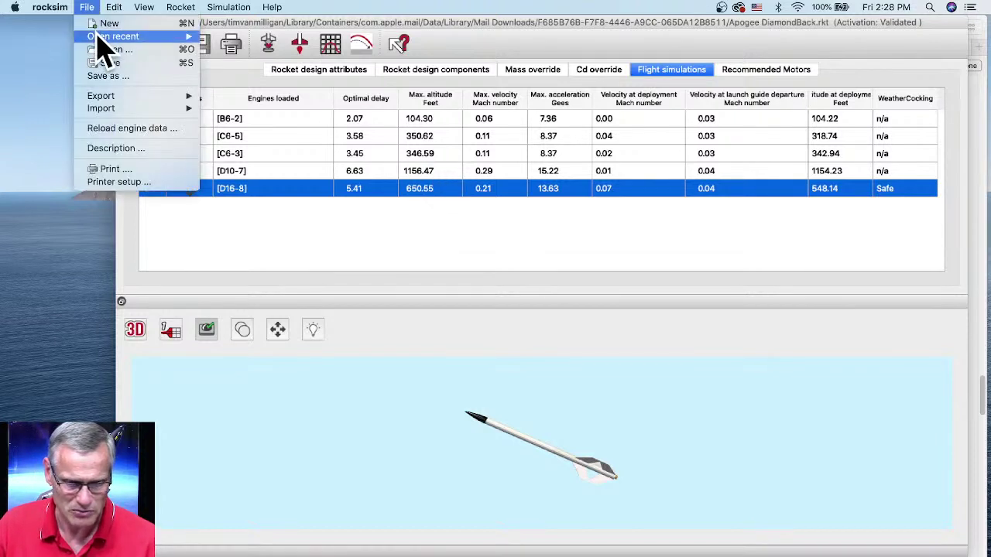
pyautogui.moveTo(97, 36)
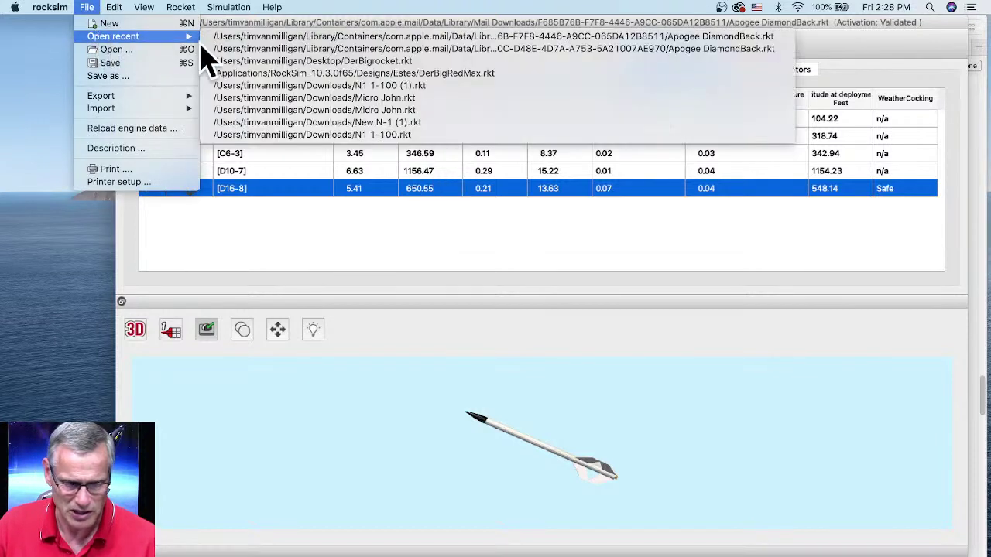
pyautogui.click(309, 50)
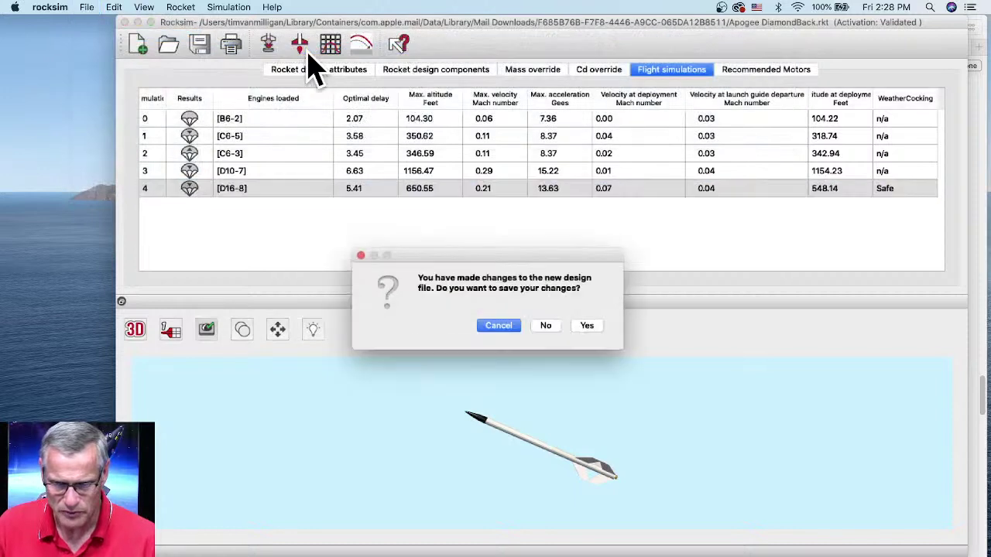
pyautogui.click(544, 325)
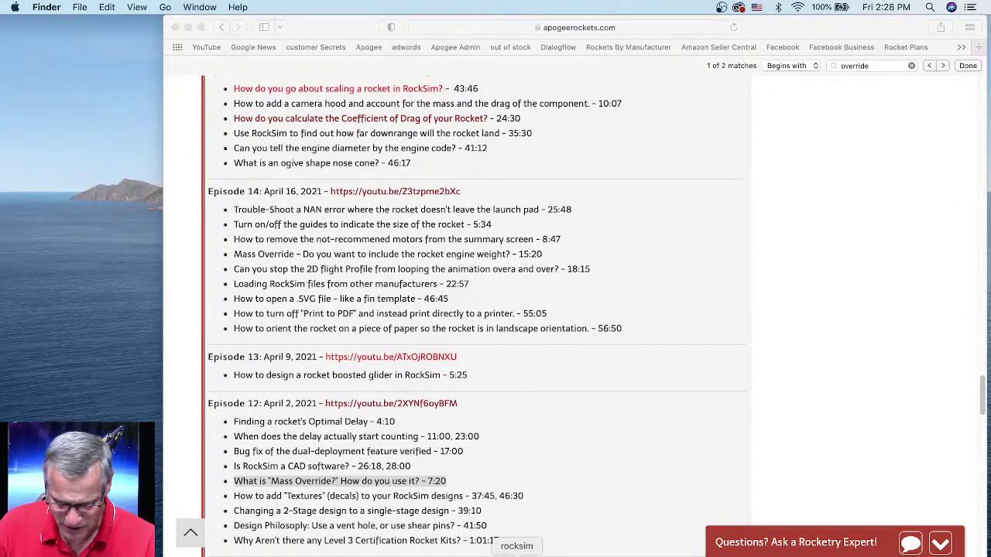
# Step: Relaunch RockSim, cancel the update manager, skip the intro, and move and narrow the main window
pyautogui.click(513, 552)
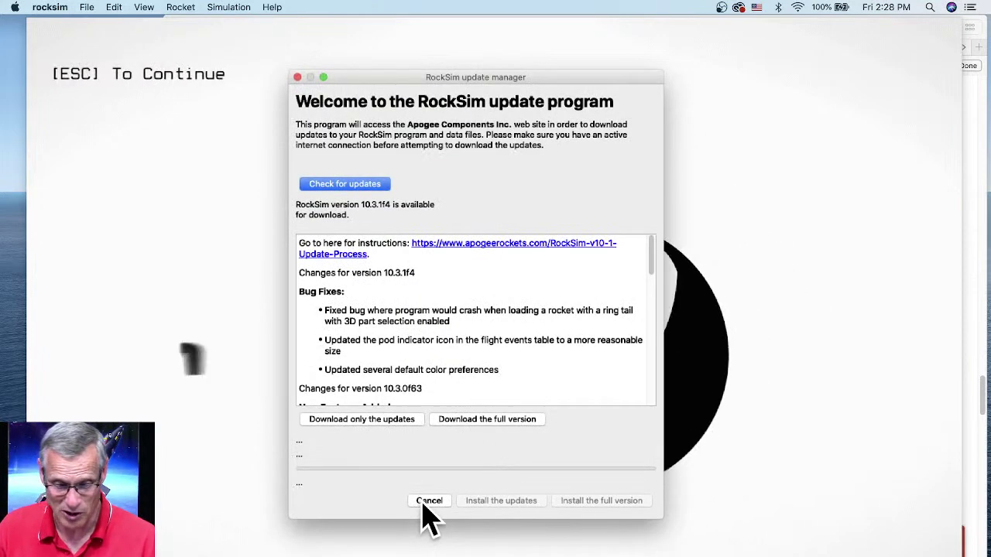
pyautogui.click(428, 501)
pyautogui.press('Escape')
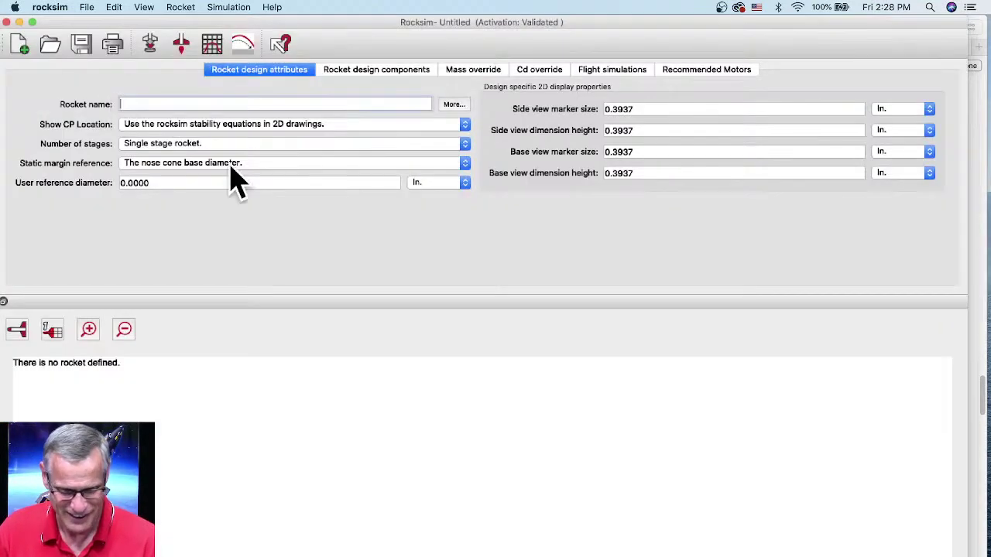
pyautogui.moveTo(103, 24); pyautogui.dragTo(132, 23)
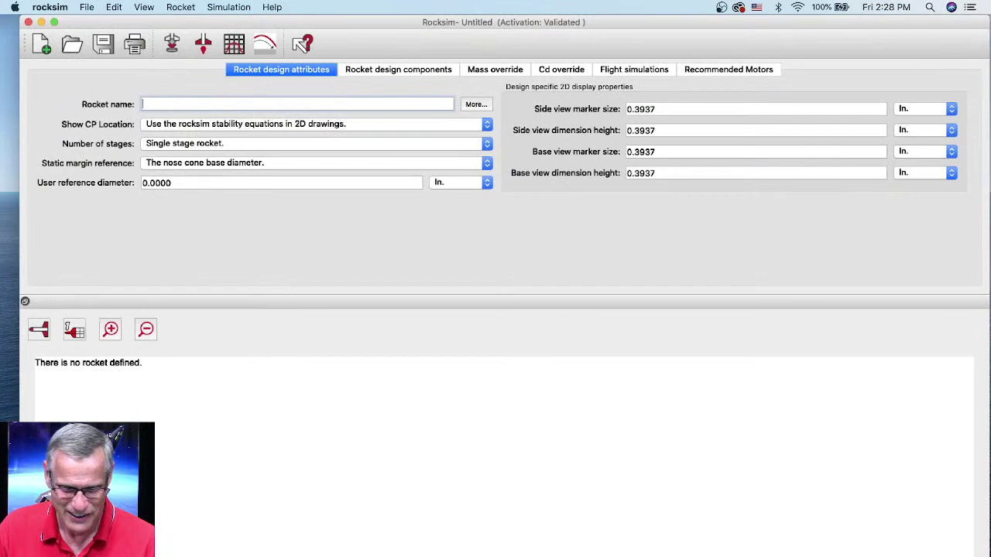
pyautogui.moveTo(21, 551); pyautogui.dragTo(162, 542)
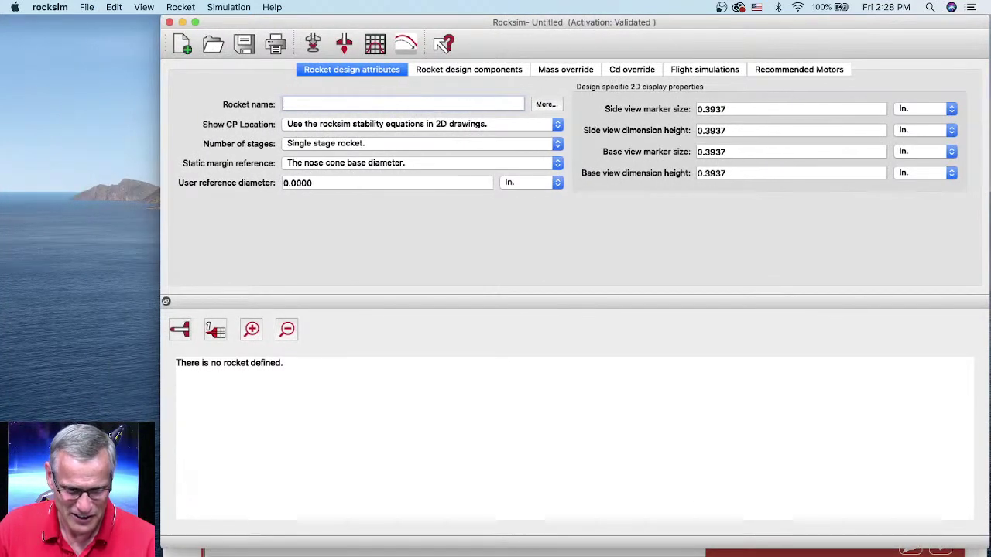
# Step: Open the recent Apogee DiamondBack.rkt from the mail folder ending in 5A21007AE970 and show its flight simulations
pyautogui.click(70, 7)
pyautogui.moveTo(87, 7)
pyautogui.moveTo(99, 37)
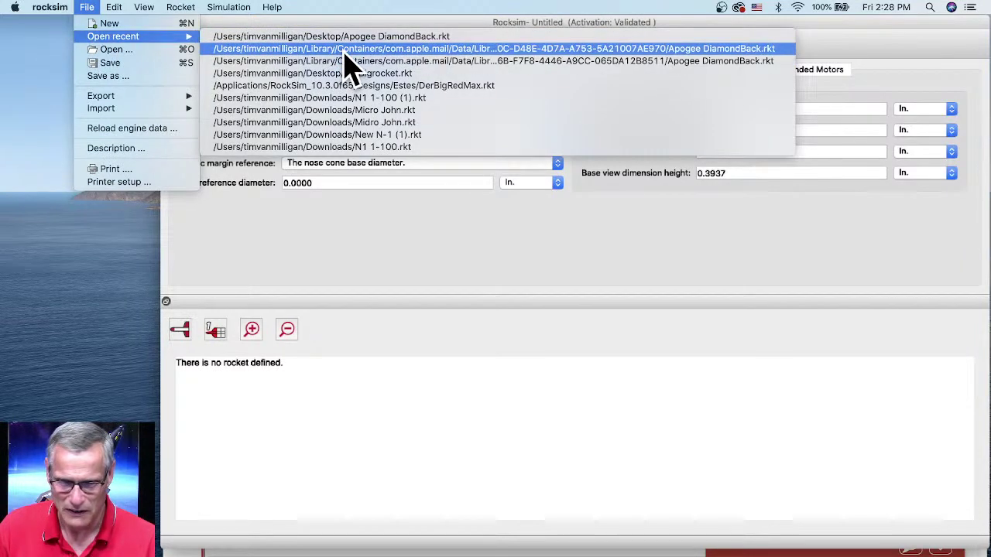
pyautogui.click(346, 51)
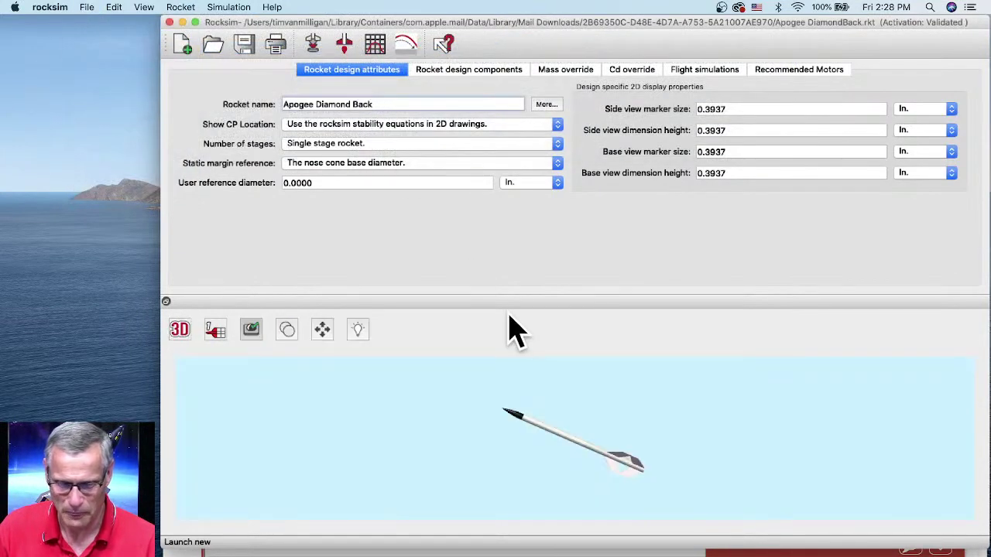
pyautogui.click(711, 72)
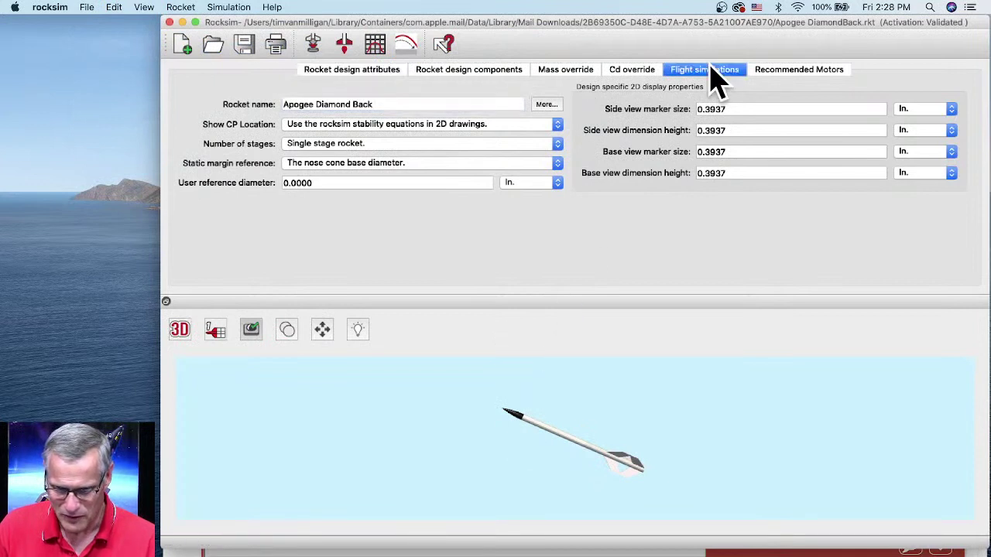
pyautogui.click(406, 120)
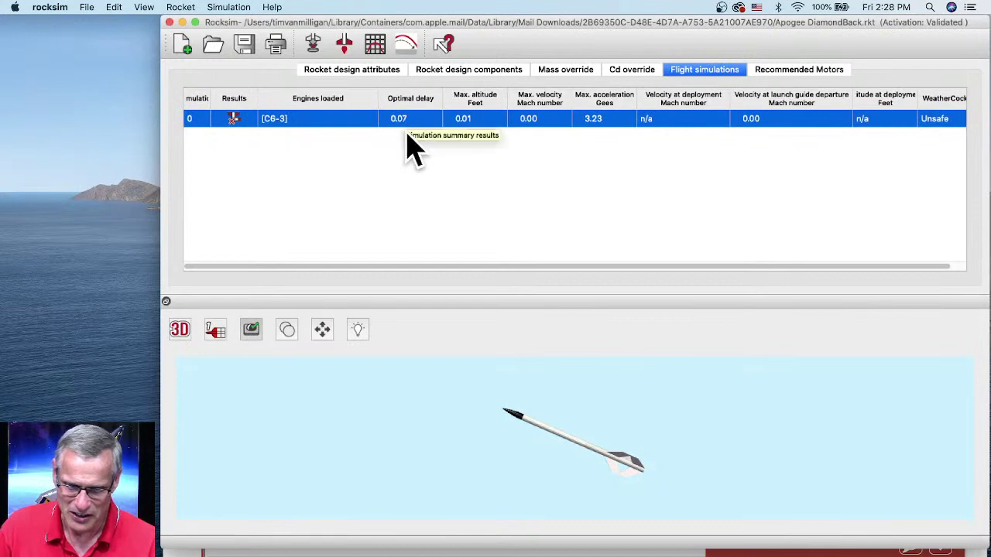
pyautogui.click(415, 210)
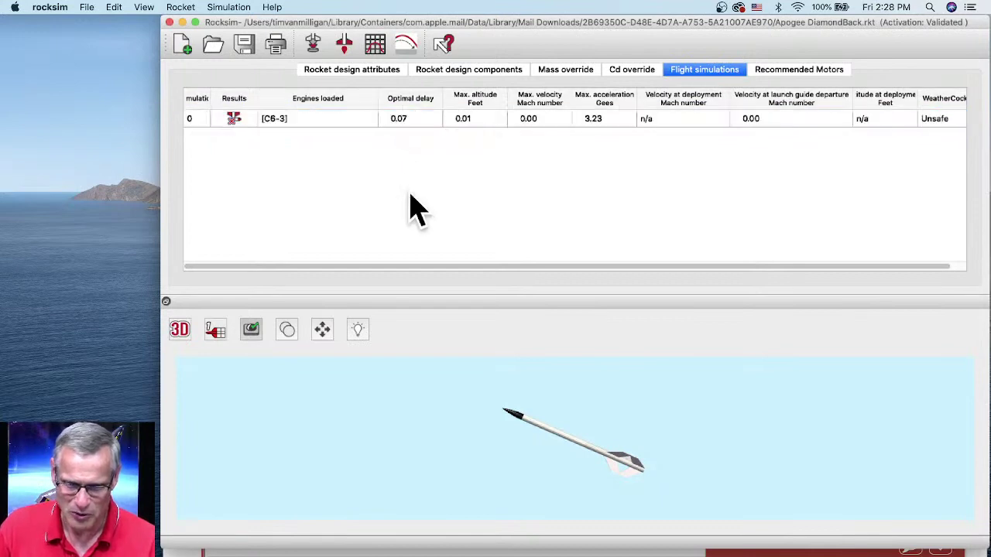
# Step: Create a flight simulation with the Estes B6 engine at a 4-second ejection delay, run its flight profile and close the profile
pyautogui.click(313, 48)
pyautogui.click(334, 400)
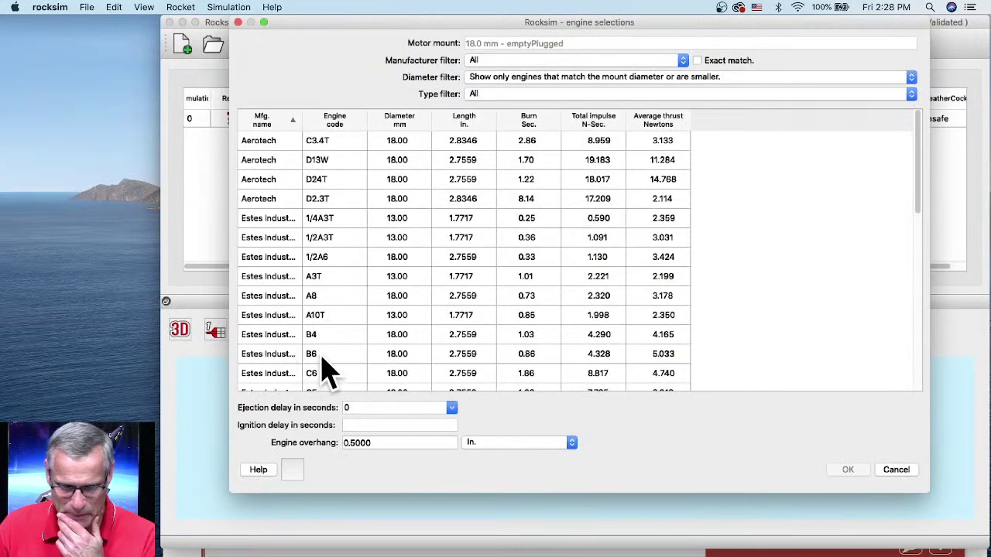
pyautogui.click(319, 354)
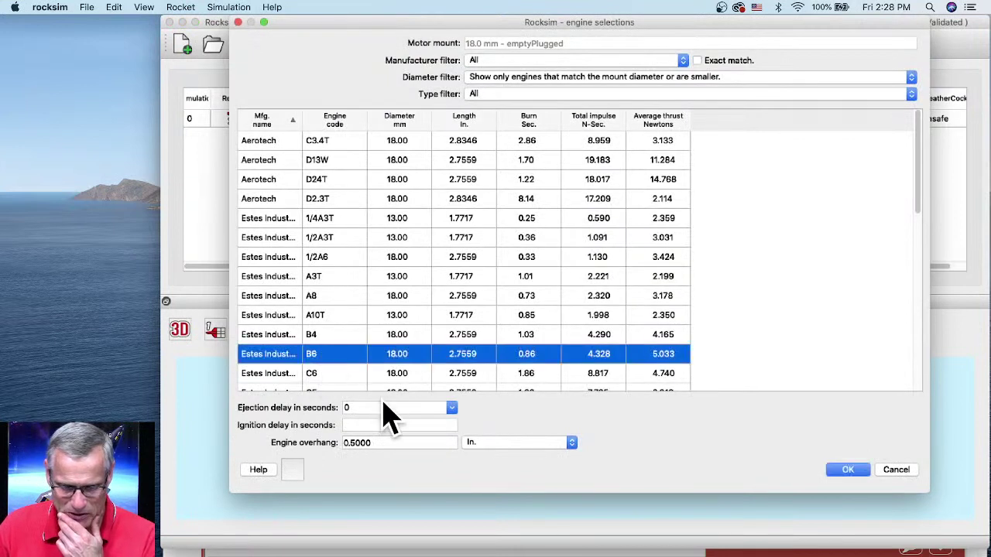
pyautogui.click(452, 409)
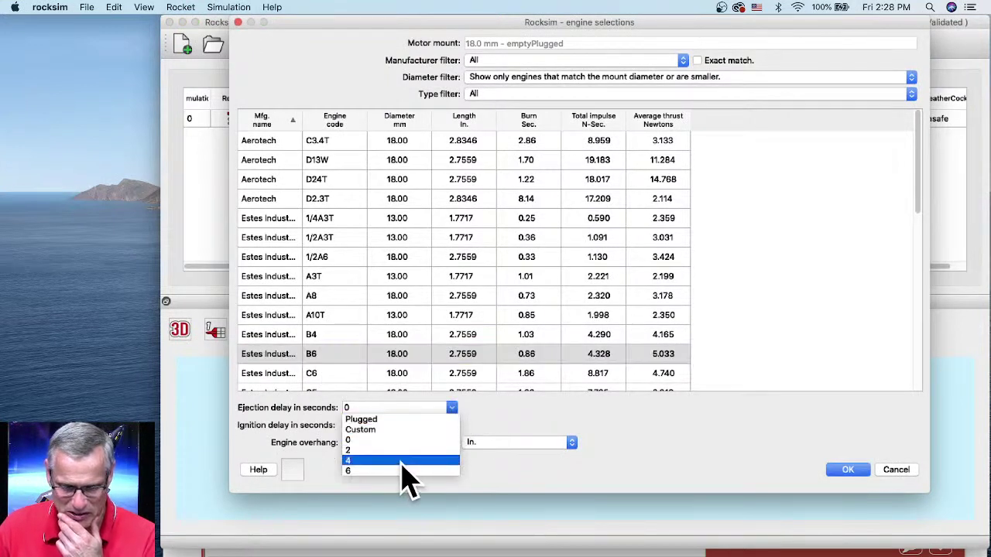
pyautogui.click(402, 460)
pyautogui.click(847, 470)
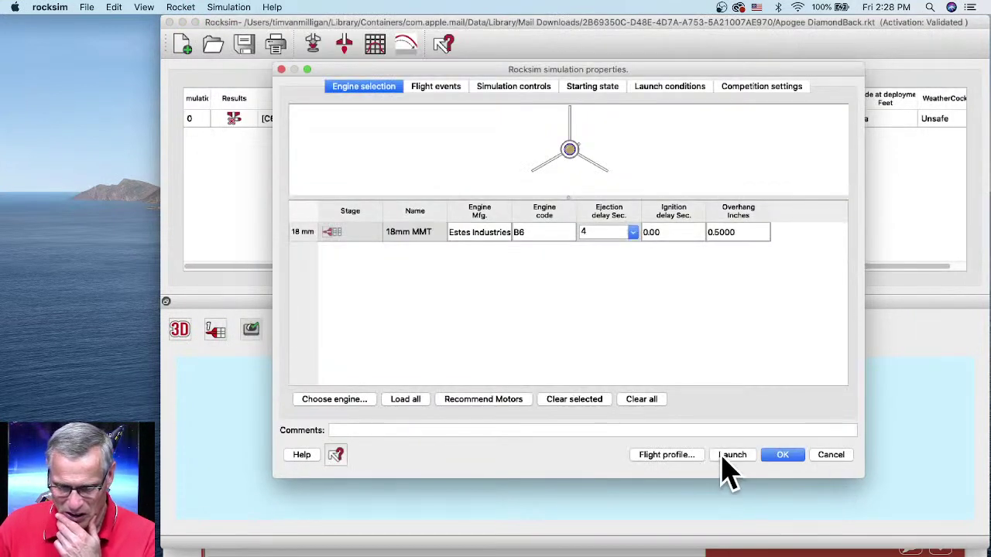
pyautogui.press('Return')
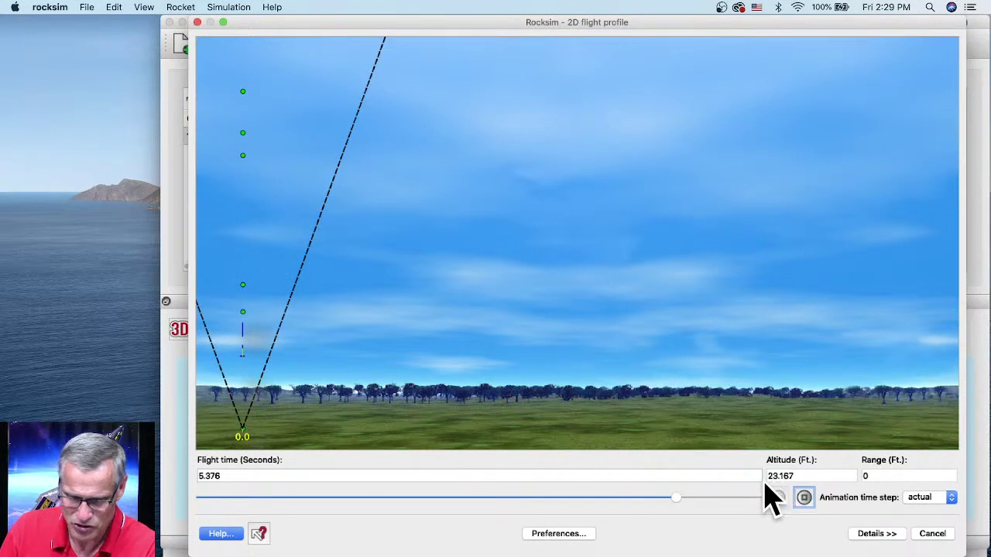
pyautogui.click(197, 23)
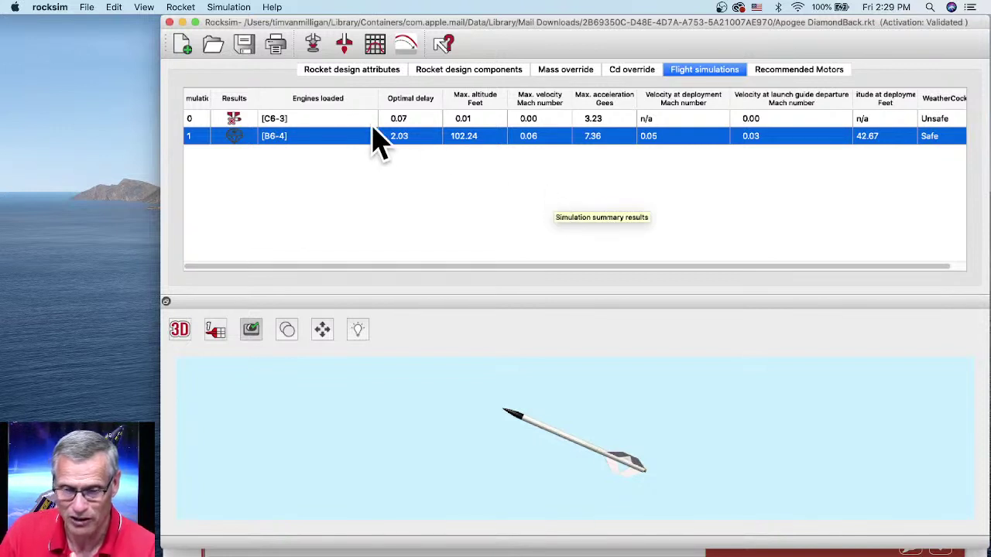
# Step: Reopen the C6-3 simulation's properties and try to run its flight profile
pyautogui.rightClick(428, 119)
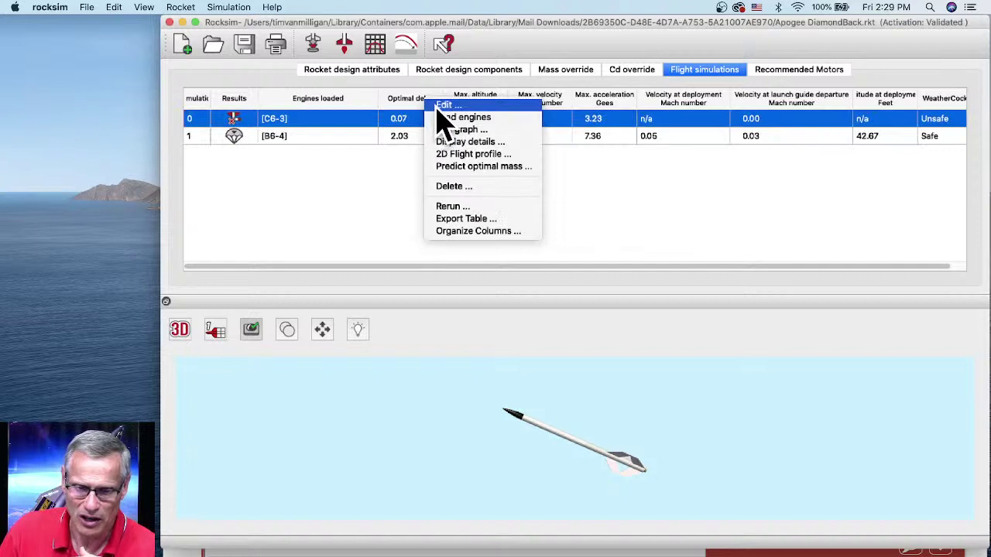
pyautogui.click(438, 107)
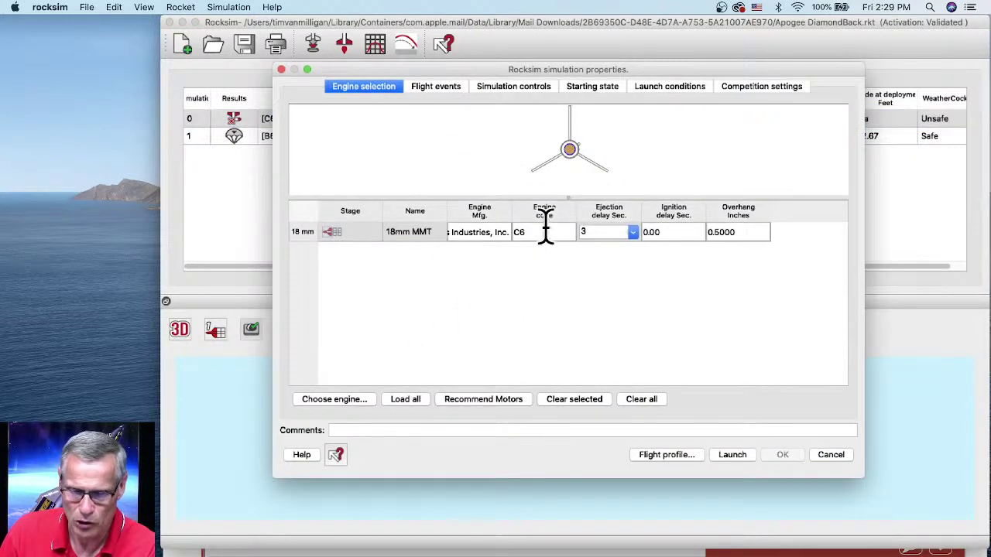
pyautogui.click(684, 455)
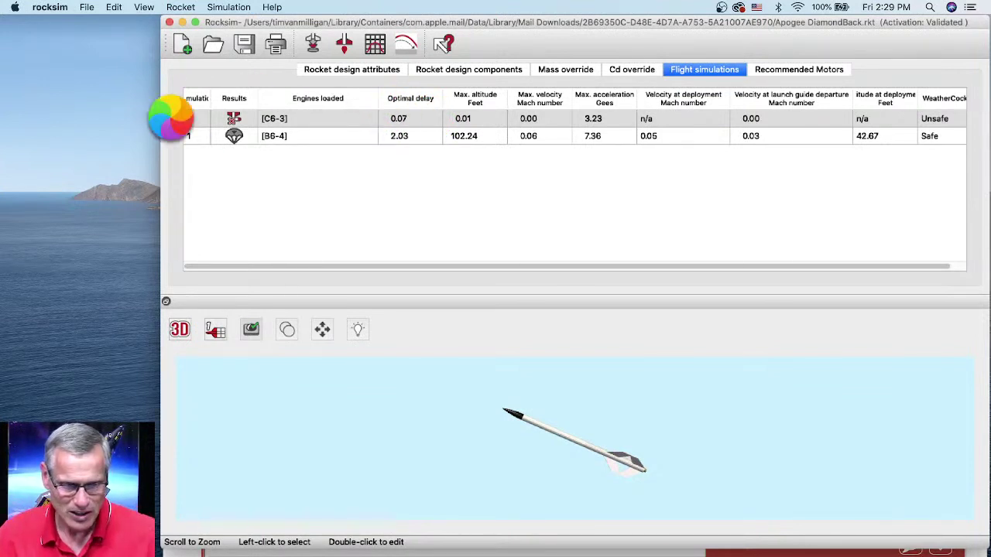
# Step: Force the unresponsive RockSim to quit from the macOS force-quit list and close that list
pyautogui.click(87, 77)
pyautogui.click(15, 7)
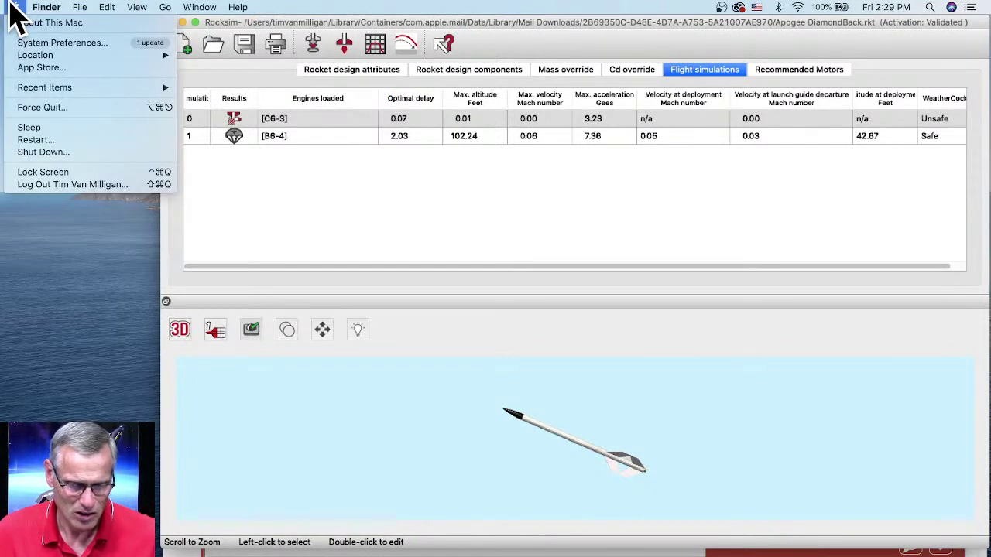
pyautogui.click(31, 109)
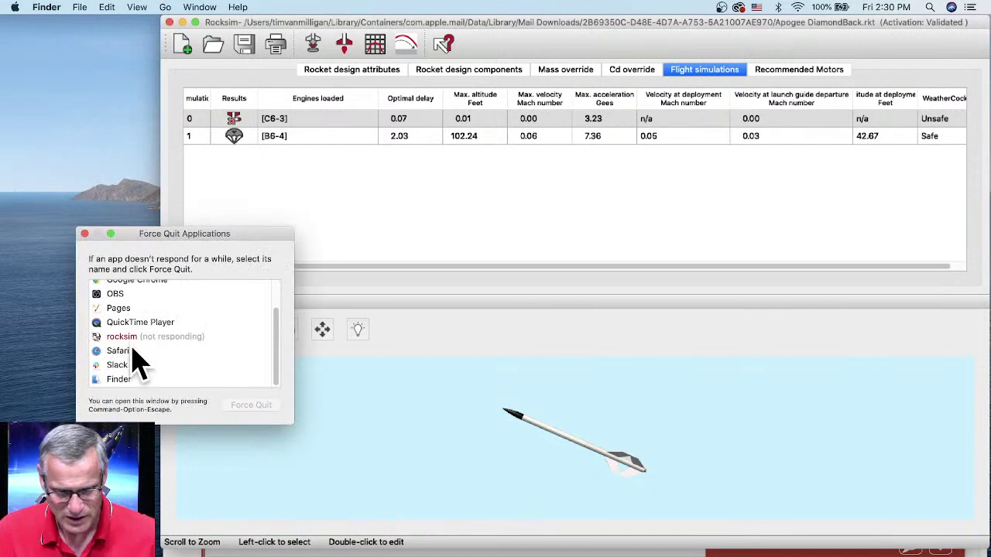
pyautogui.click(122, 338)
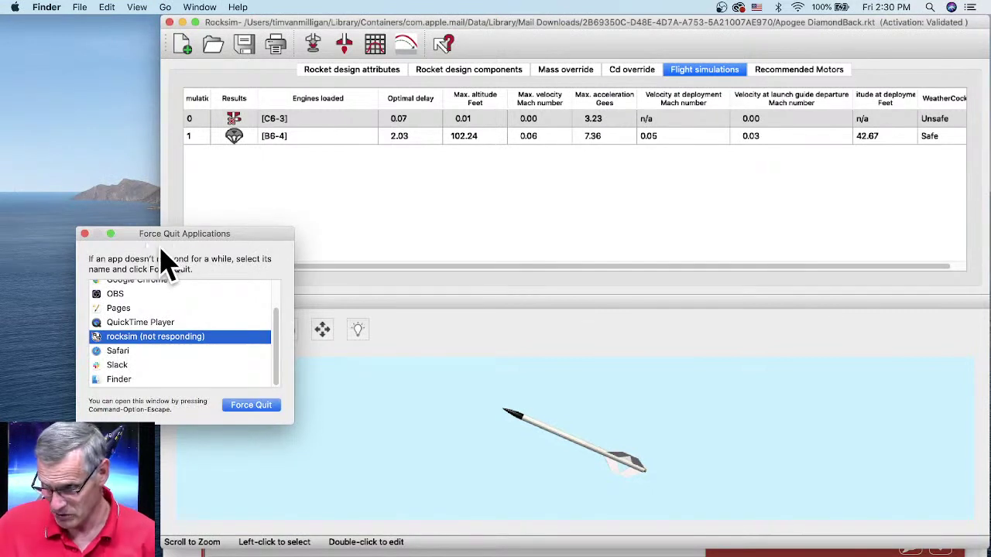
pyautogui.click(254, 407)
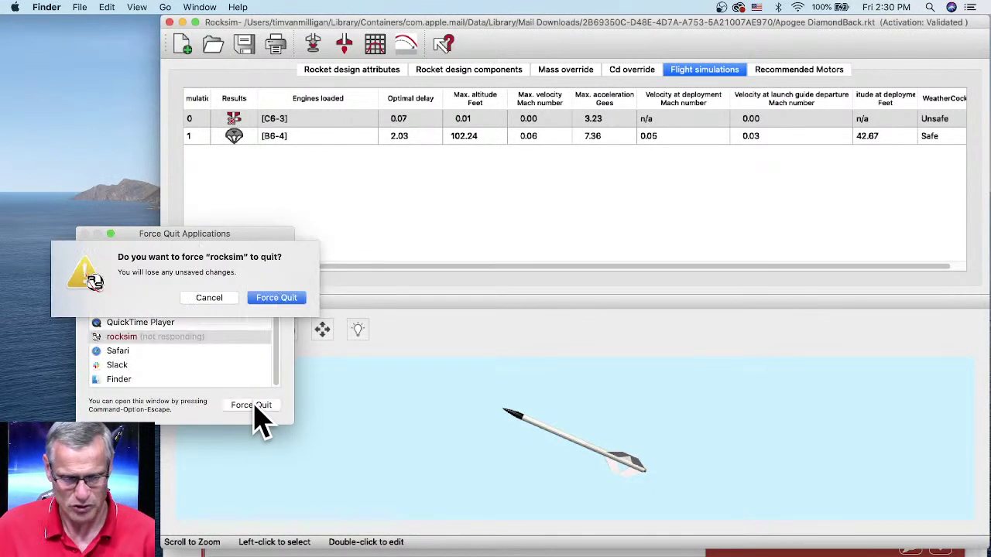
pyautogui.click(276, 300)
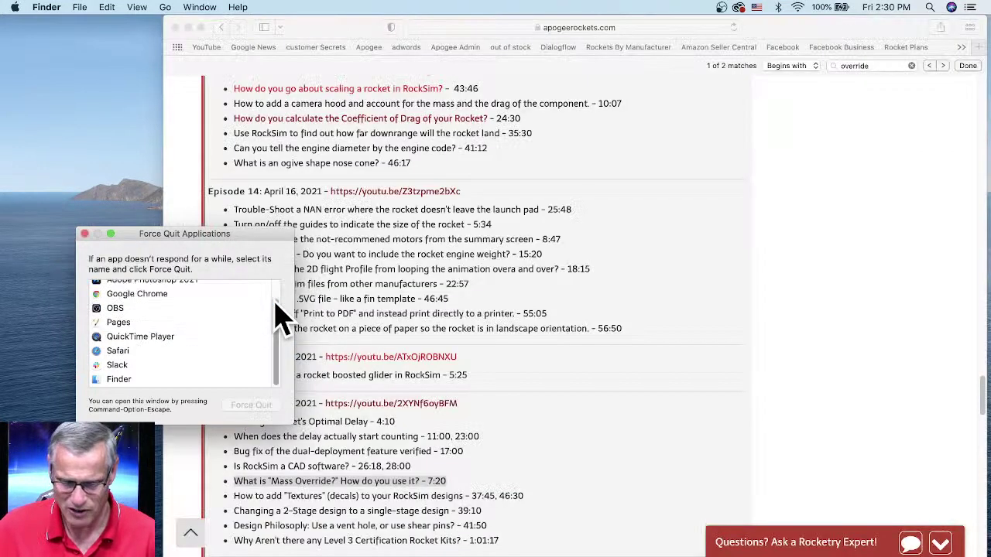
pyautogui.click(86, 234)
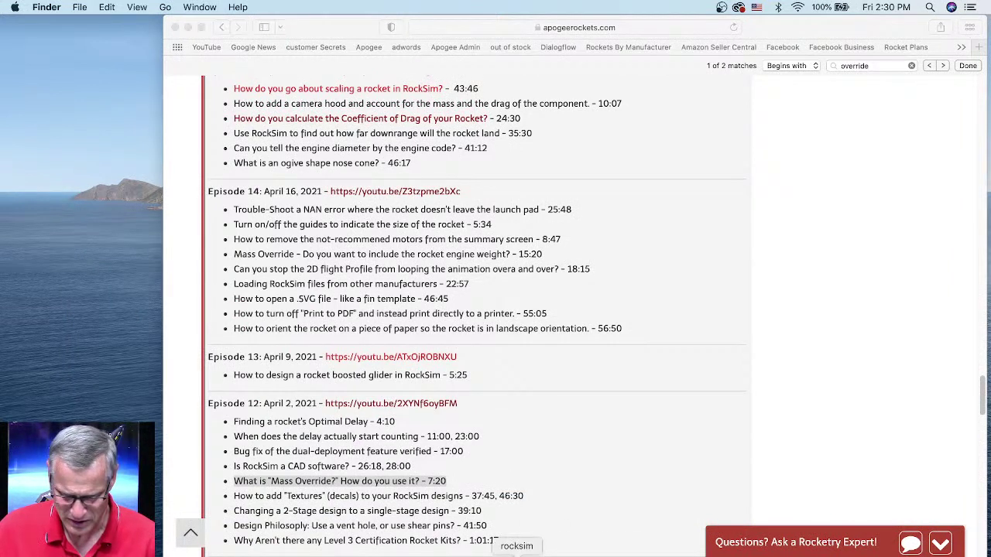
# Step: Relaunch RockSim, skip the intro and cancel the update manager
pyautogui.click(495, 554)
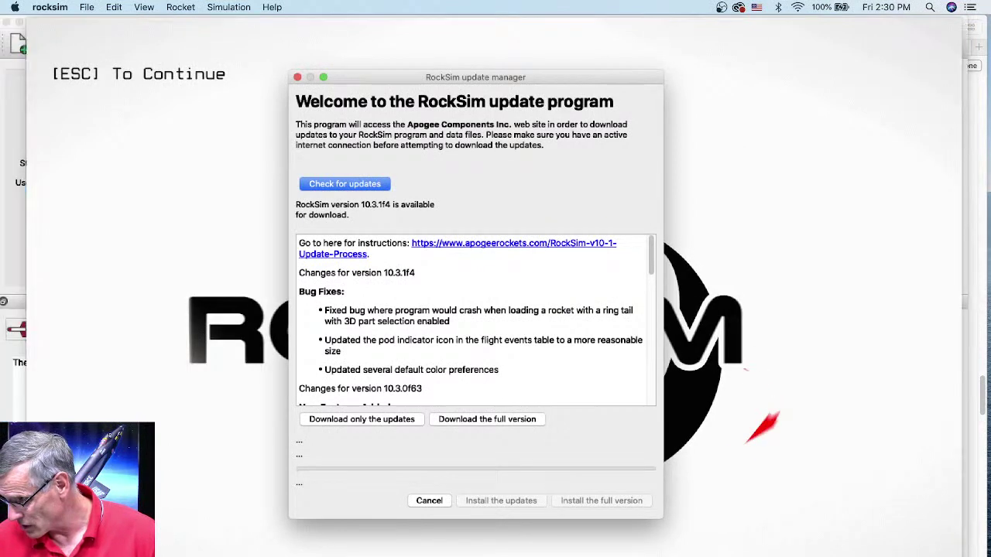
pyautogui.press('Escape')
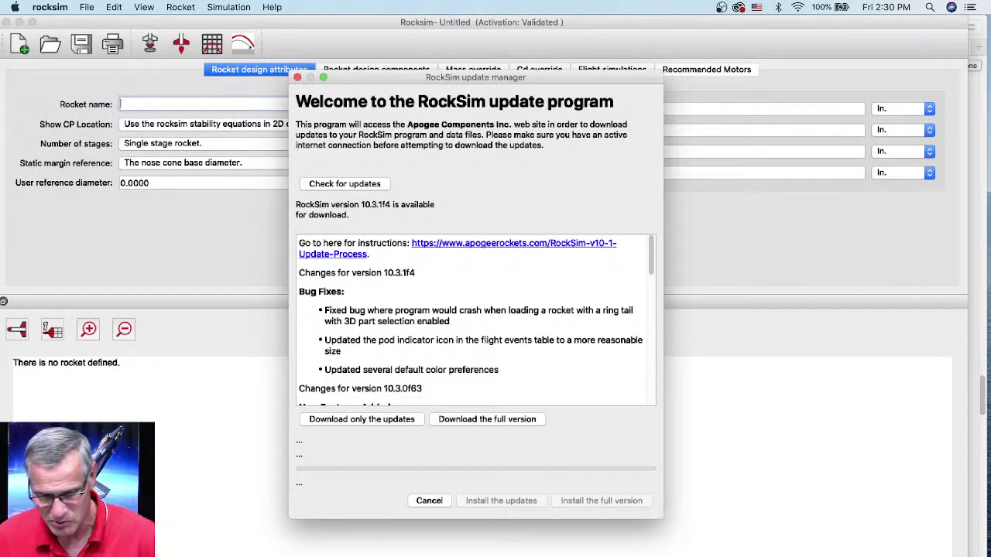
pyautogui.click(430, 500)
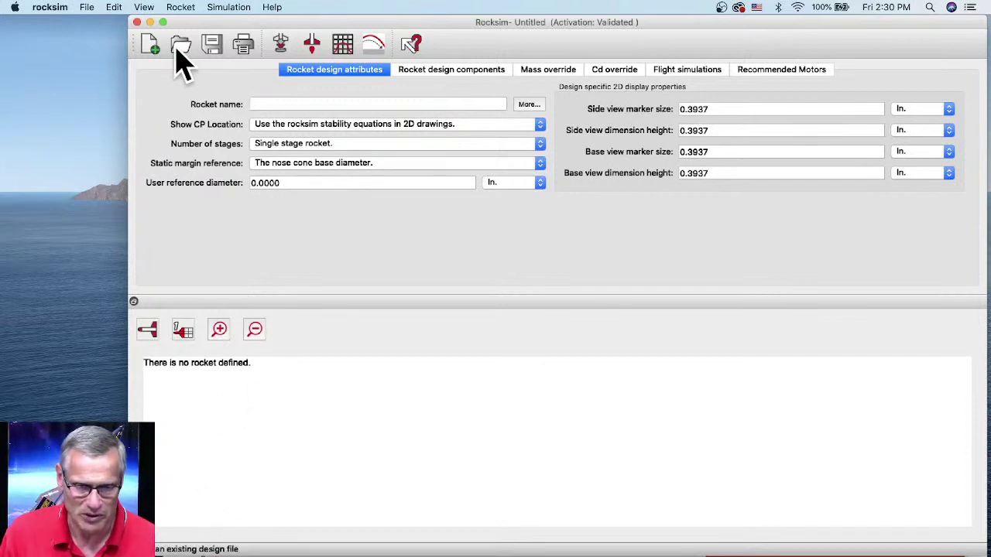
# Step: Show the flight simulations of the recent Apogee DiamondBack.rkt from the mail folder ending in 5A21007AE970 and dismiss the crash report
pyautogui.click(94, 7)
pyautogui.moveTo(109, 36)
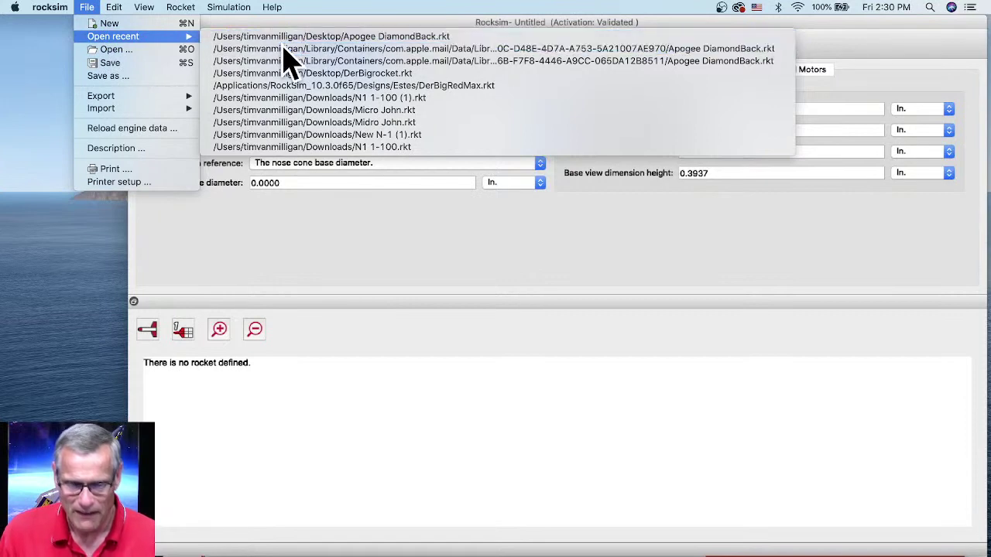
pyautogui.click(284, 49)
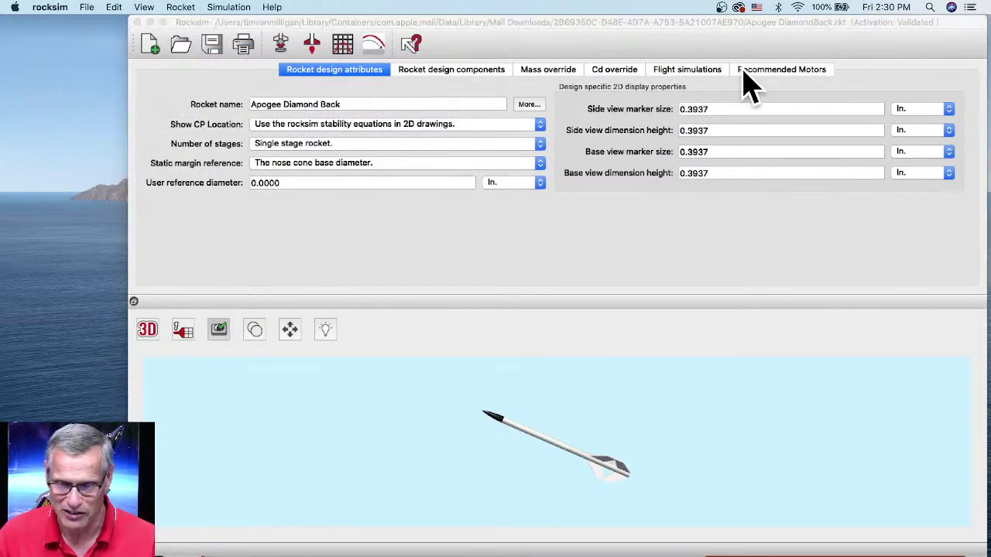
pyautogui.click(699, 75)
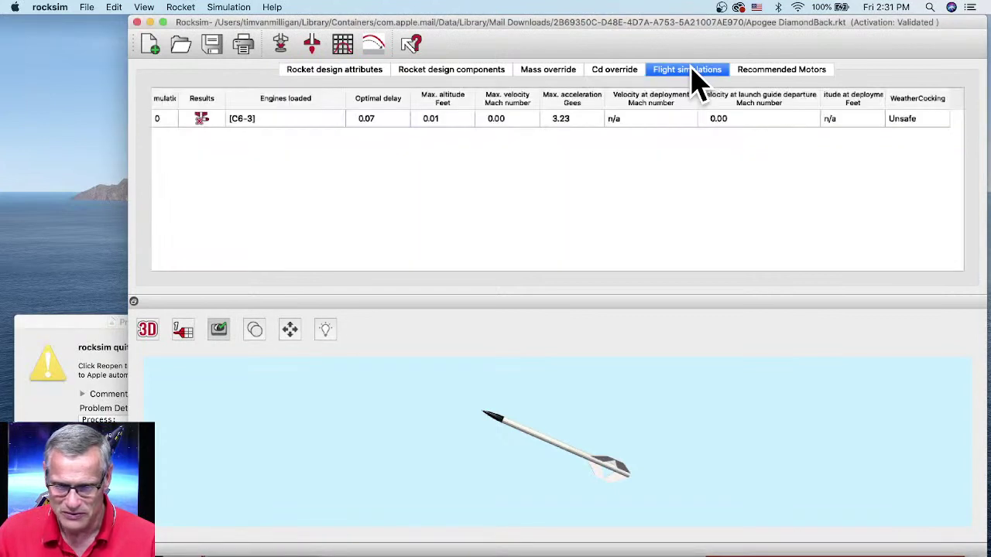
pyautogui.click(30, 349)
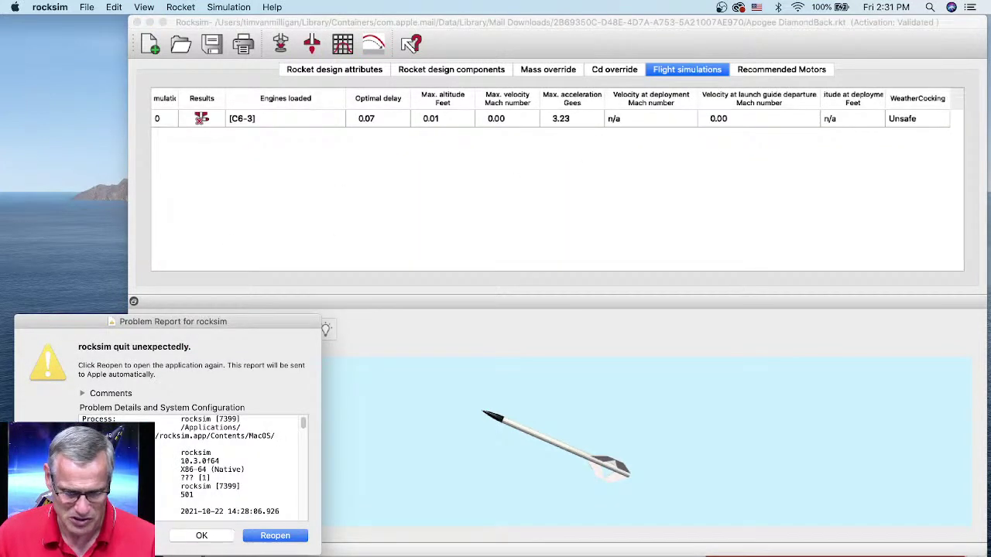
pyautogui.click(201, 537)
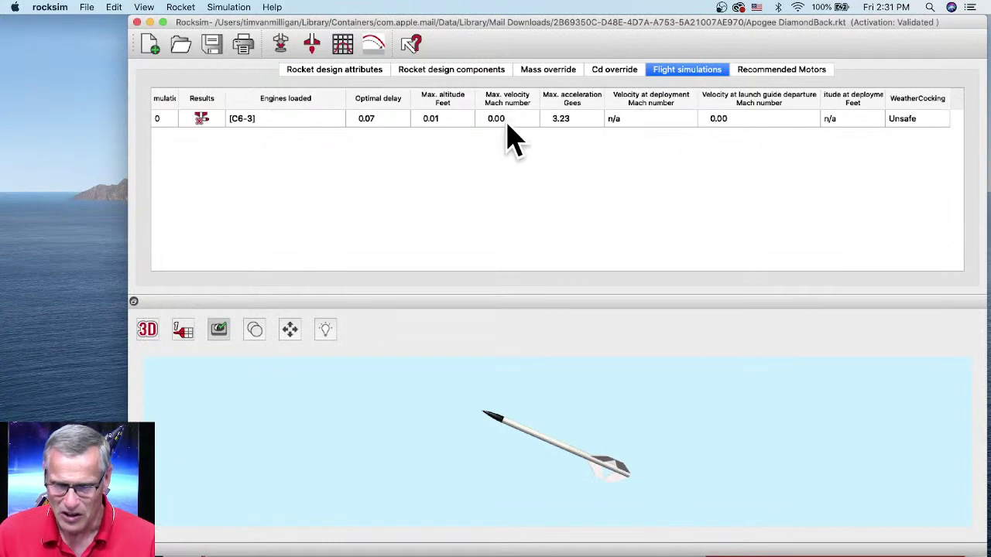
# Step: Examine the C6-3 simulation's details in an enlarged window, checking the flight resolution and launch guide angle, and close them
pyautogui.click(457, 121)
pyautogui.doubleClick(456, 118)
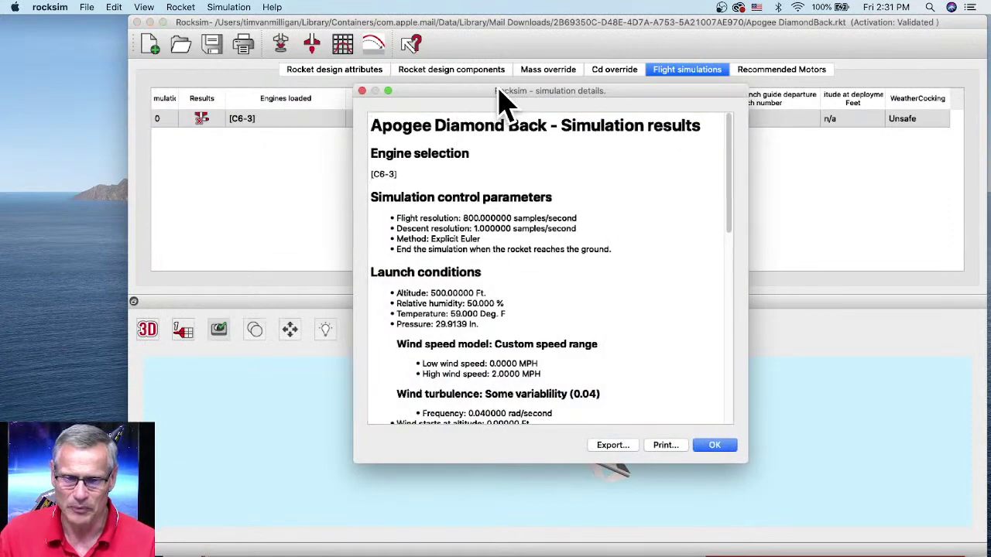
pyautogui.moveTo(500, 90); pyautogui.dragTo(446, 19)
pyautogui.moveTo(692, 393); pyautogui.dragTo(776, 528)
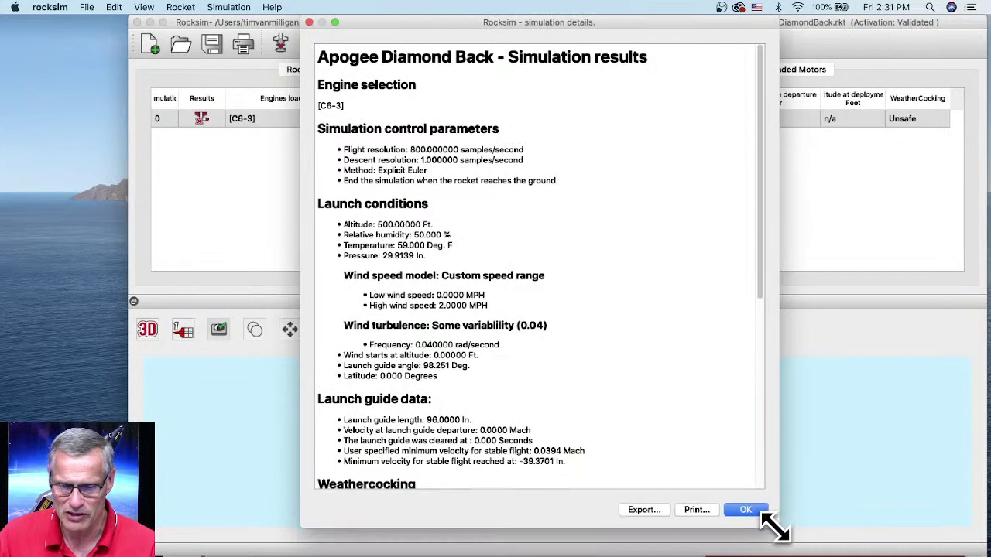
pyautogui.tripleClick(352, 179)
pyautogui.scroll(-5, 540, 199)
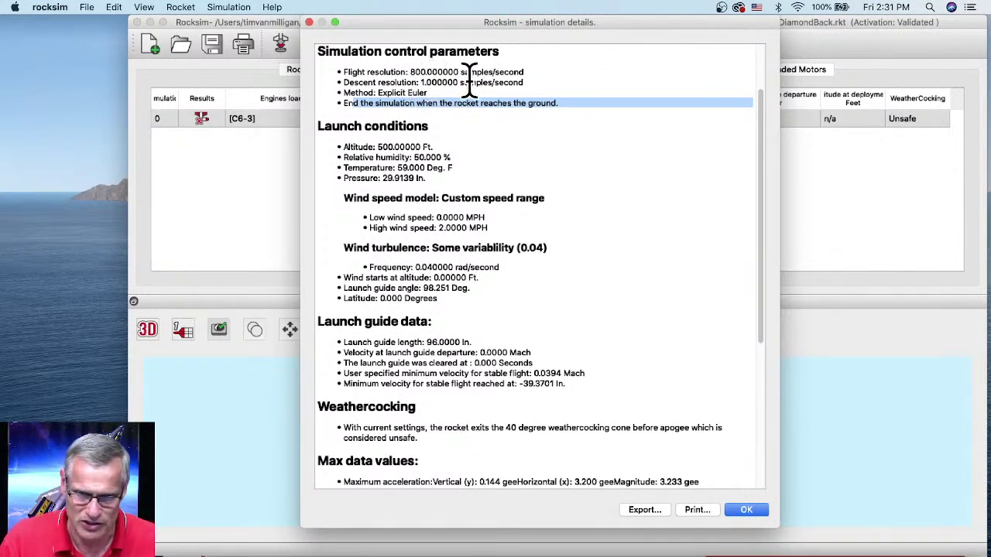
pyautogui.moveTo(459, 74); pyautogui.dragTo(435, 76)
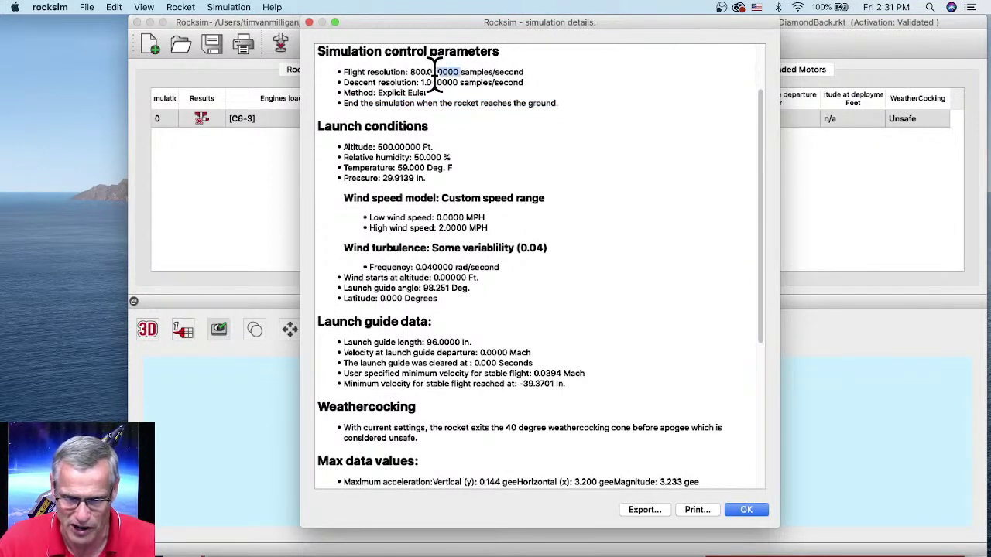
pyautogui.click(438, 75)
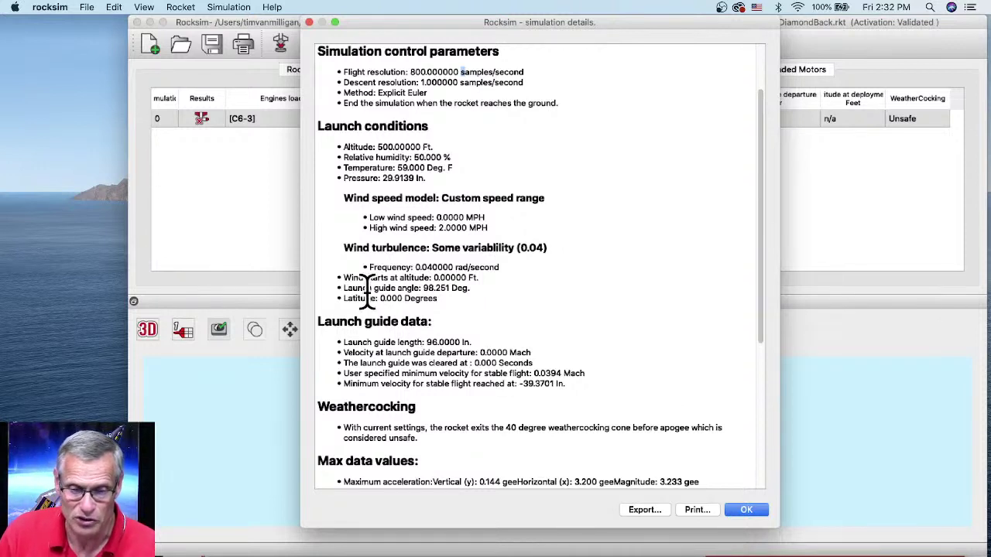
pyautogui.moveTo(345, 288); pyautogui.dragTo(499, 292)
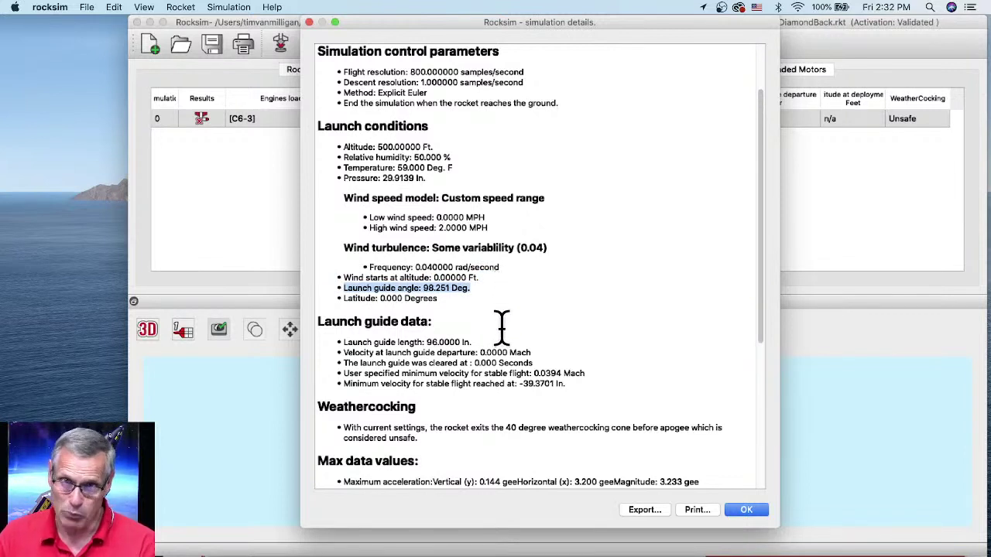
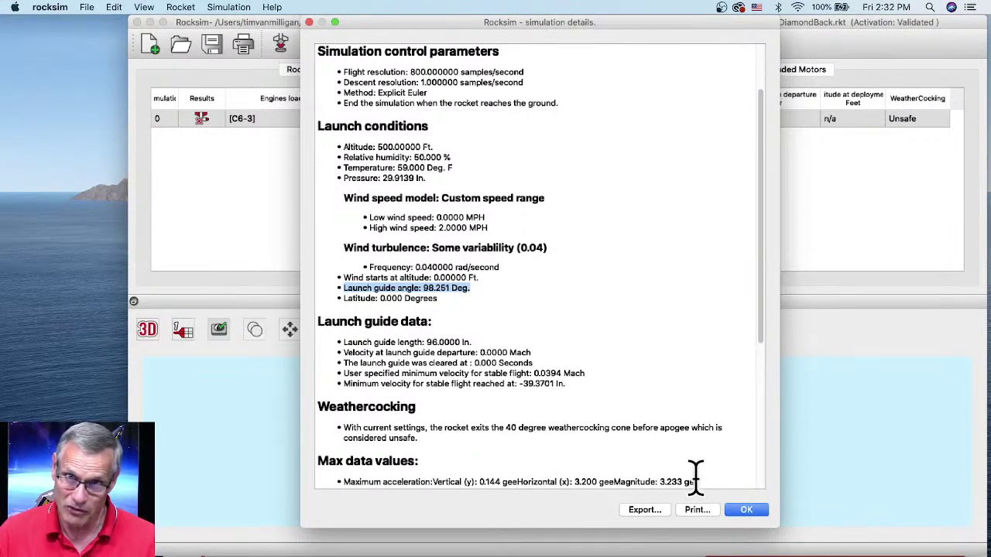
pyautogui.click(744, 511)
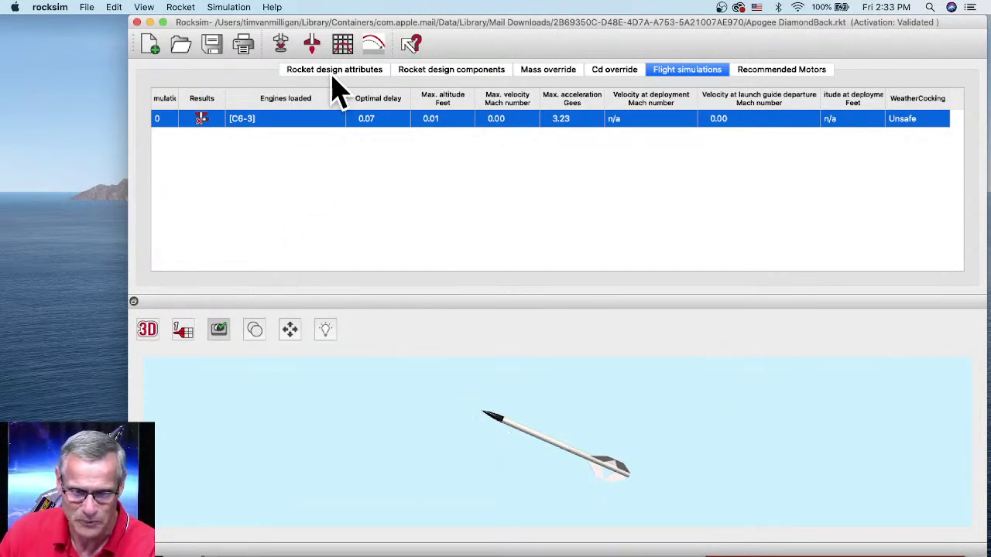
# Step: Open flamethrower.rkt from the RockSim Designs folder
pyautogui.click(183, 45)
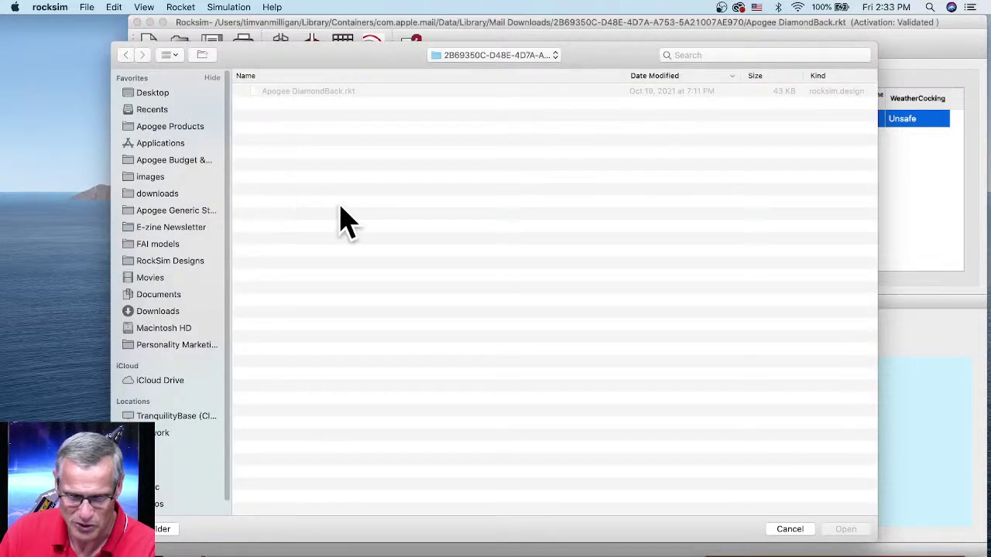
pyautogui.click(170, 262)
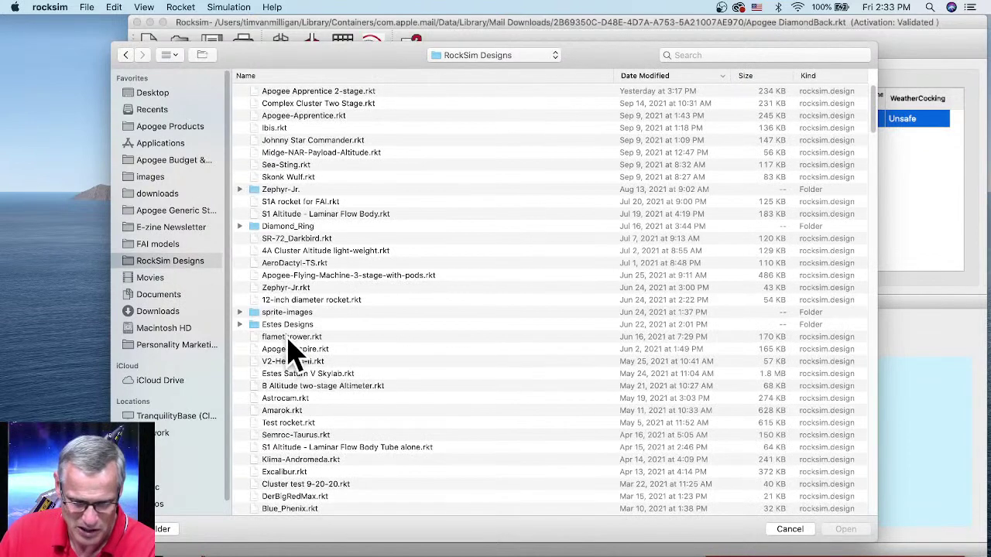
pyautogui.click(289, 341)
pyautogui.click(845, 529)
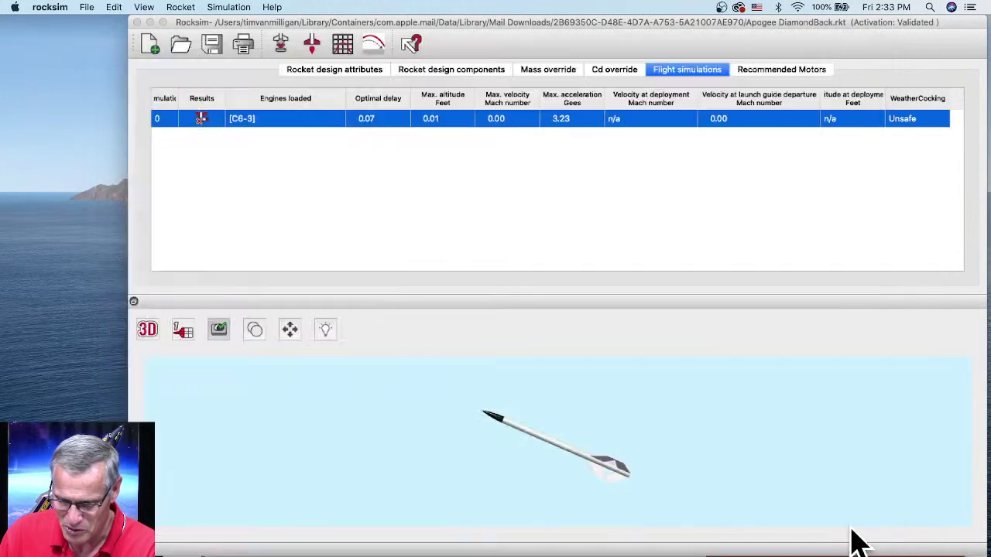
pyautogui.click(548, 327)
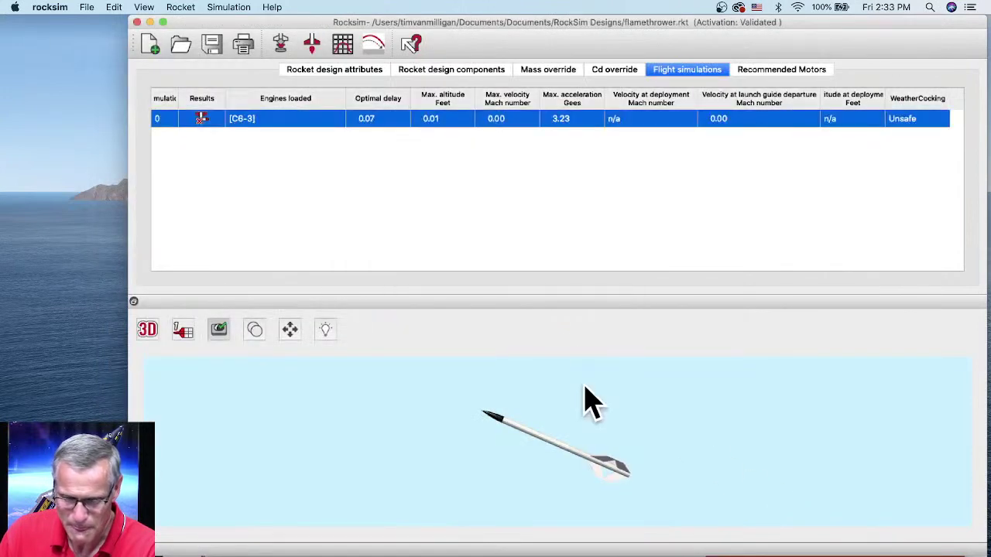
# Step: Zoom the FlameThrower in the 3D view, show its design components, and select the fin set and then the nose cone
pyautogui.click(785, 457)
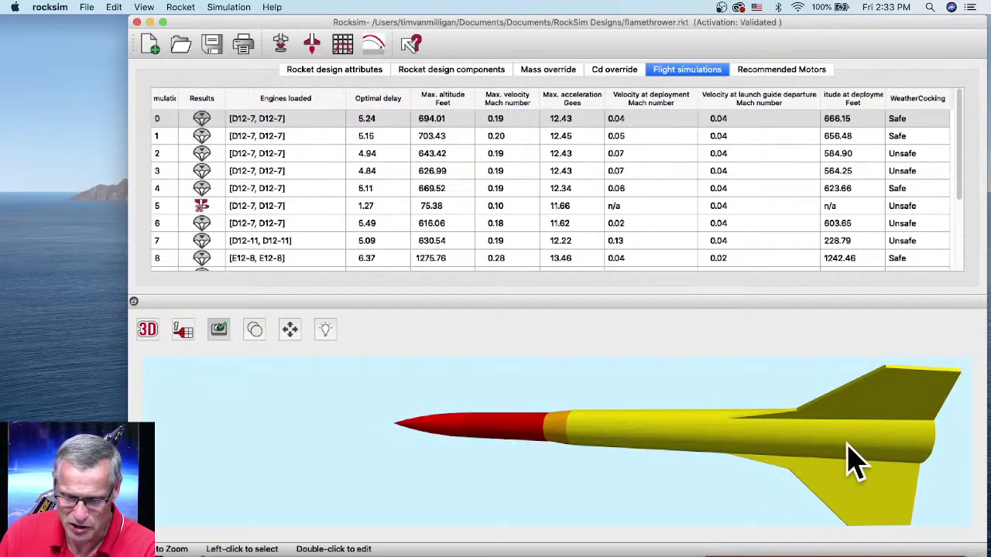
pyautogui.moveTo(851, 461); pyautogui.dragTo(947, 471)
pyautogui.moveTo(711, 476); pyautogui.dragTo(778, 491)
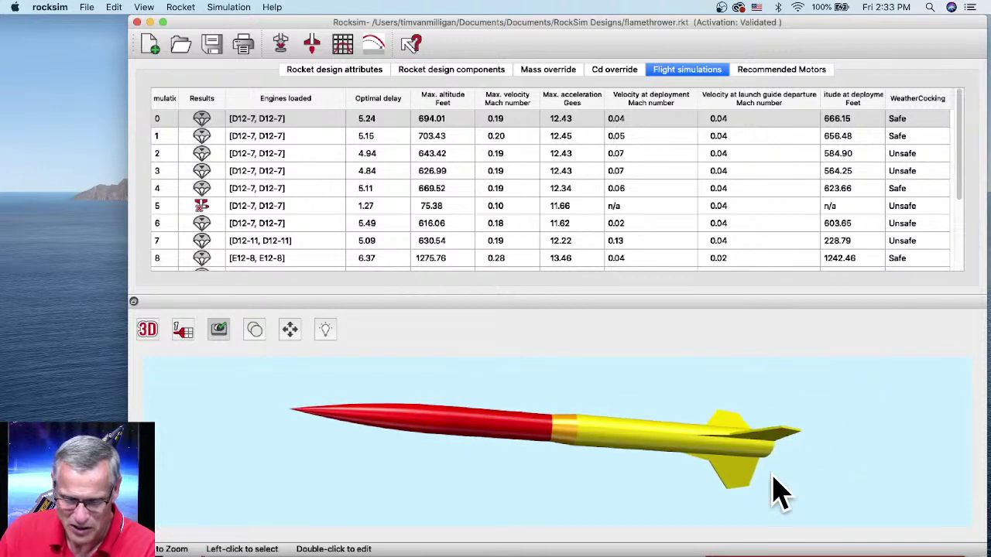
pyautogui.click(393, 435)
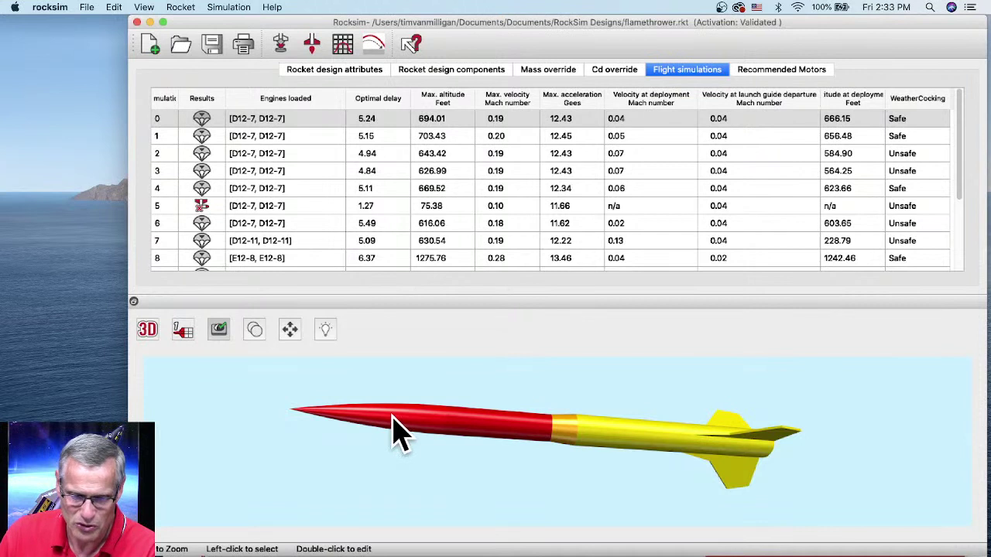
pyautogui.click(427, 72)
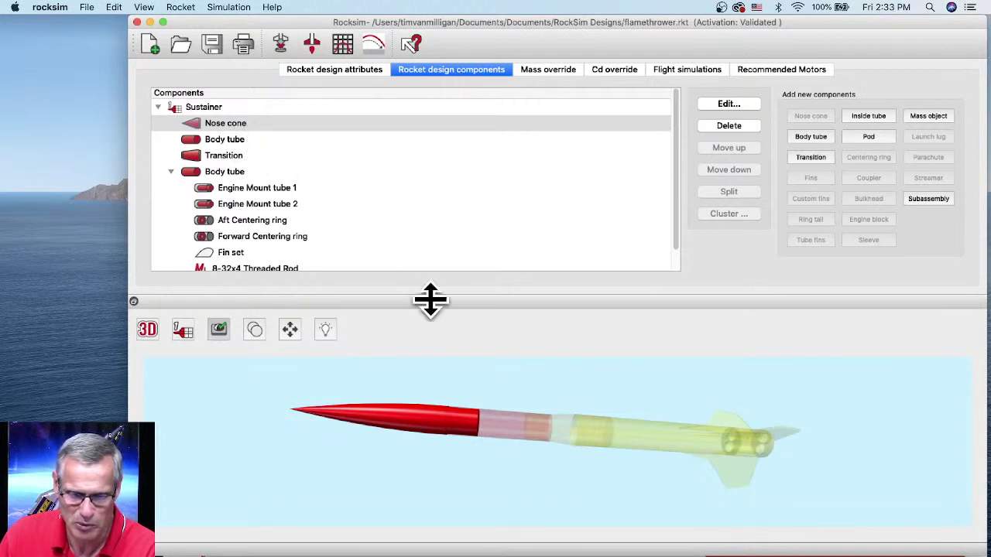
pyautogui.click(735, 429)
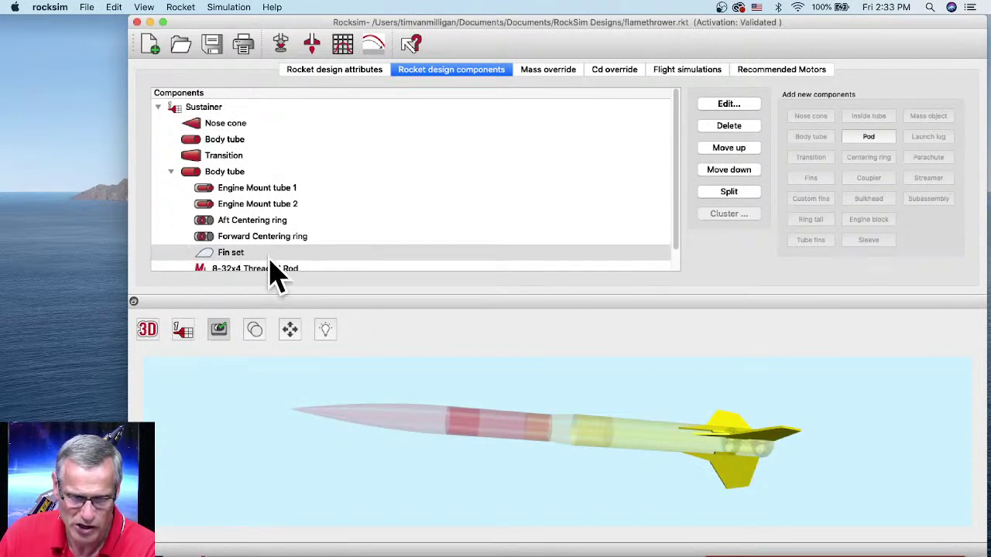
pyautogui.click(398, 418)
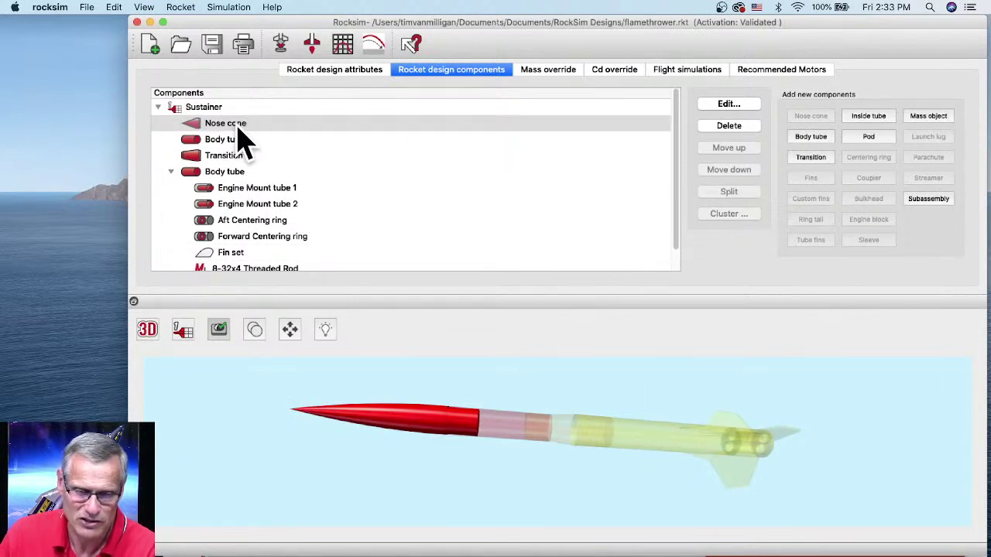
# Step: Inspect the nose cone's general properties and the template export option in a narrowed window, and cancel without changes
pyautogui.doubleClick(238, 127)
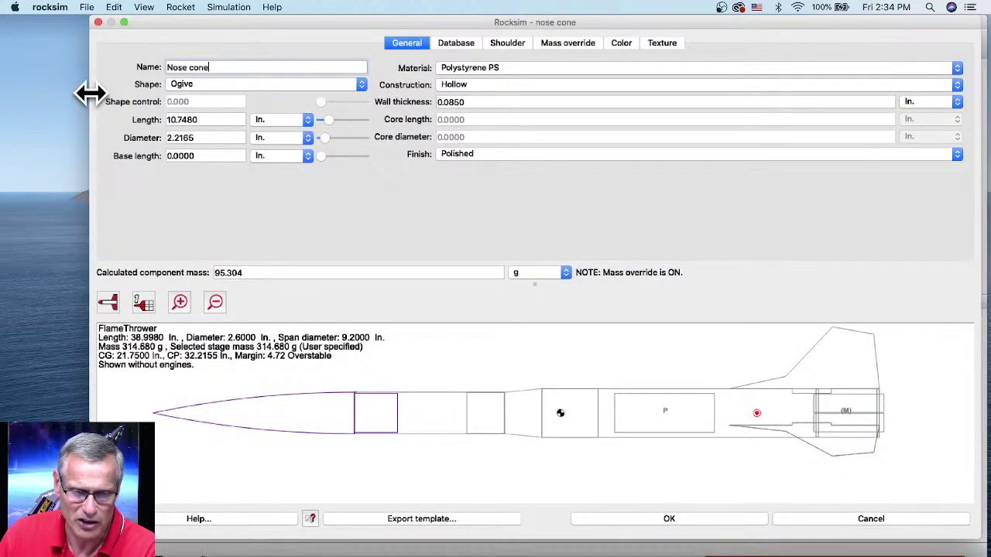
pyautogui.moveTo(88, 93); pyautogui.dragTo(137, 97)
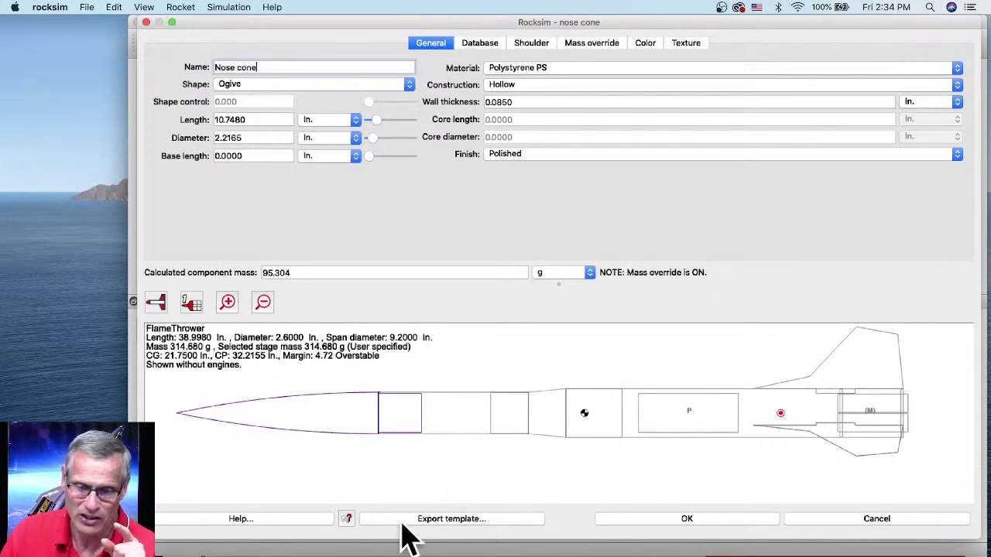
pyautogui.click(867, 521)
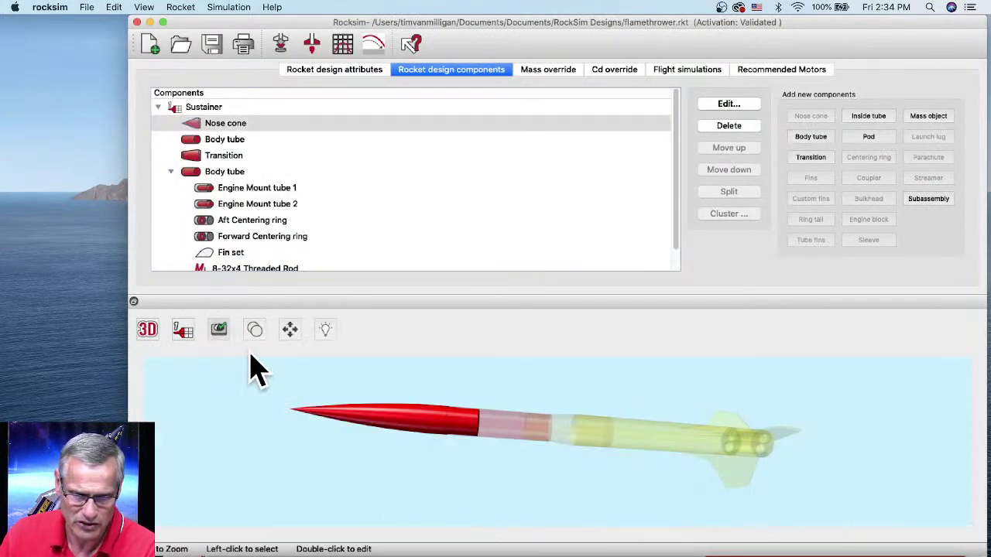
# Step: Disallow template exports in the miscellaneous application preferences and check the nose cone's properties for the export option
pyautogui.click(55, 8)
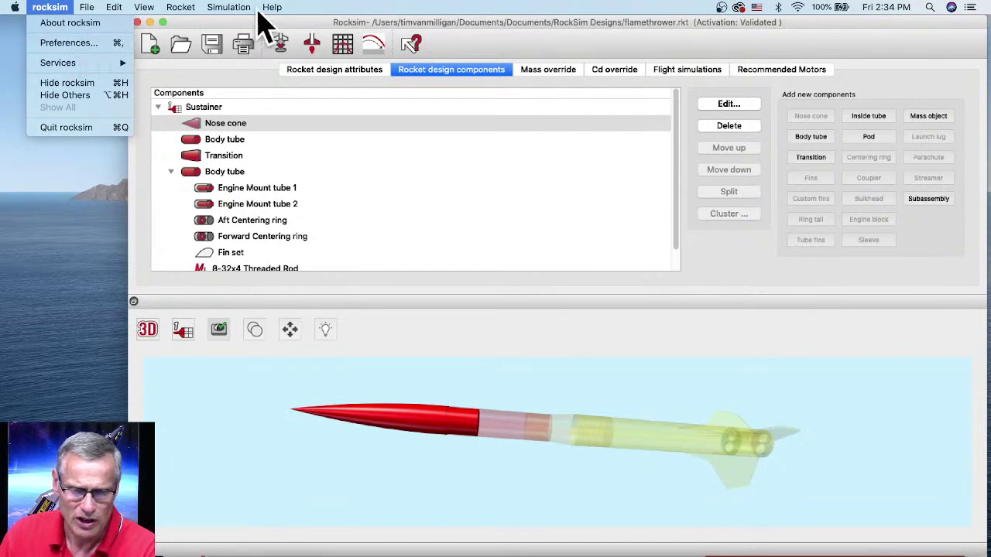
pyautogui.moveTo(274, 5)
pyautogui.moveTo(243, 6)
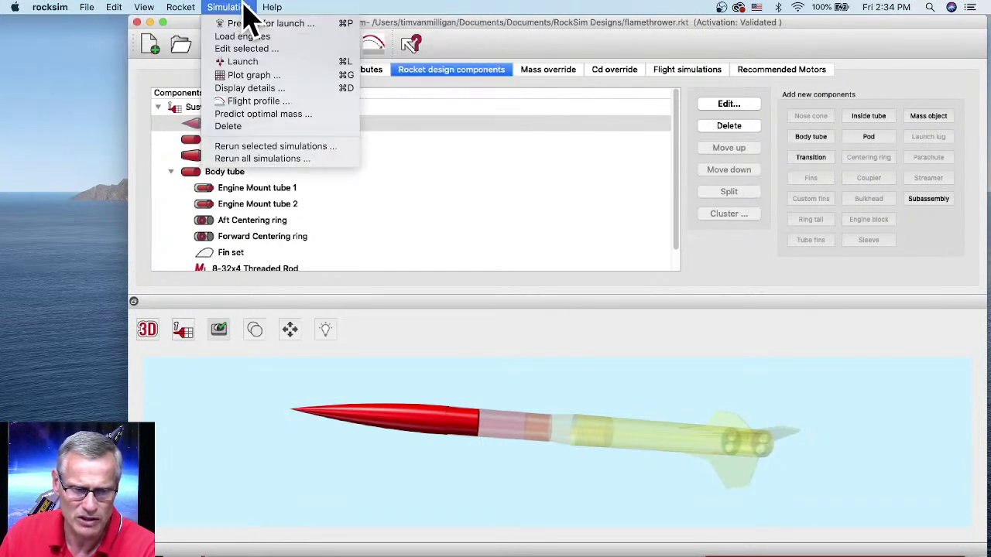
pyautogui.moveTo(117, 15)
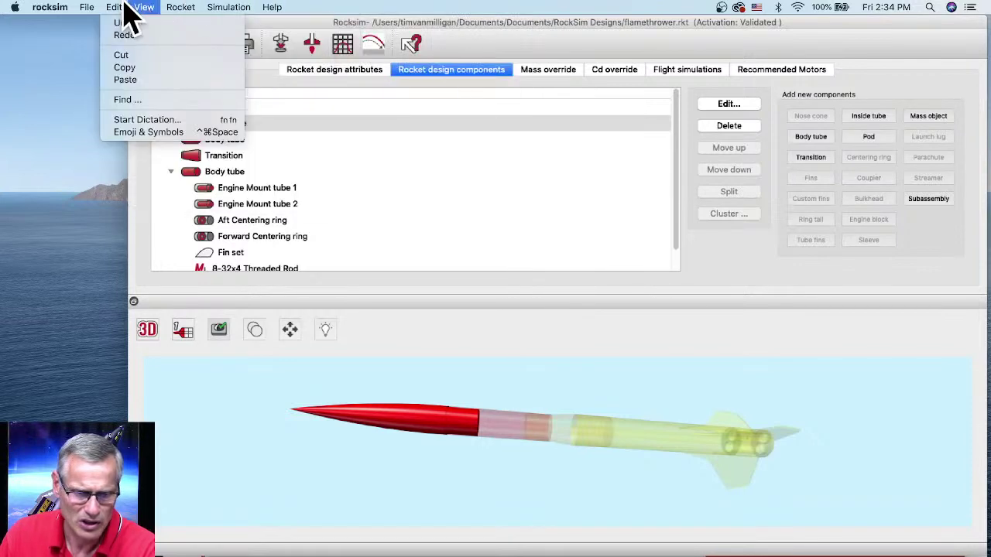
pyautogui.moveTo(86, 12)
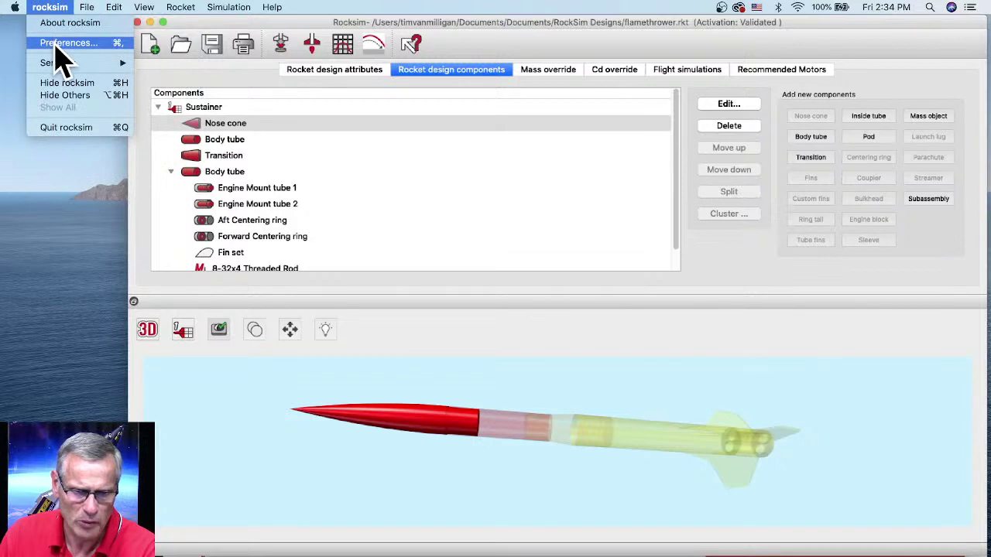
pyautogui.click(62, 44)
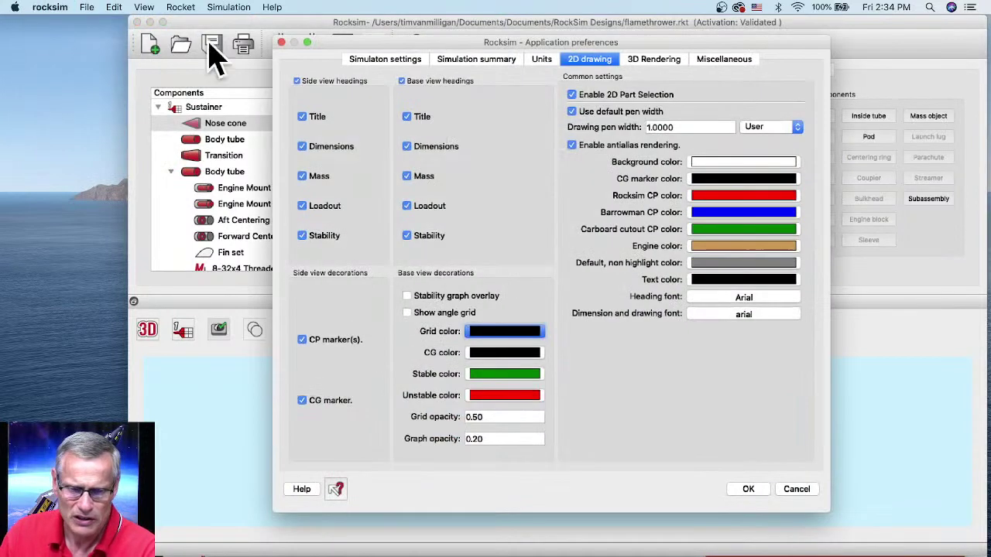
pyautogui.moveTo(362, 45); pyautogui.dragTo(291, 25)
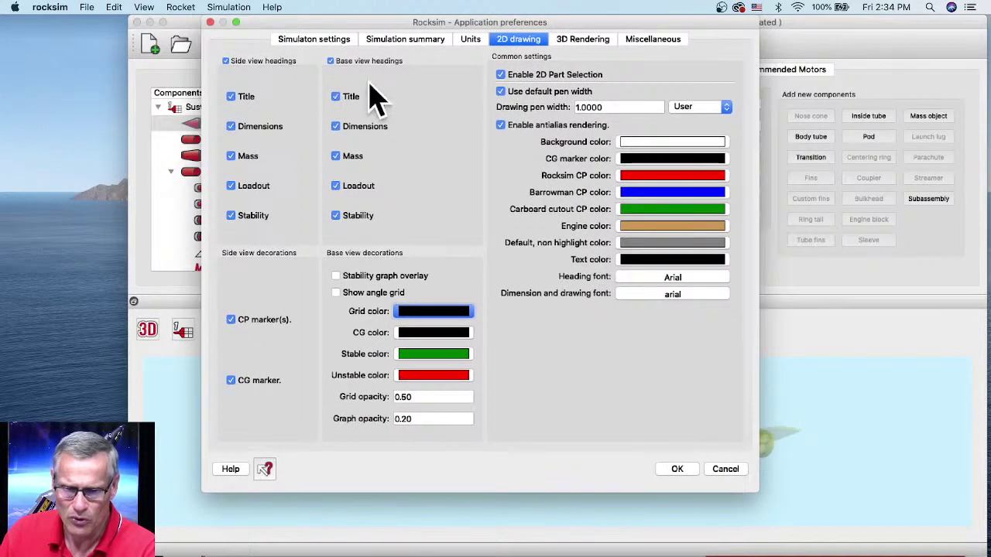
pyautogui.click(658, 42)
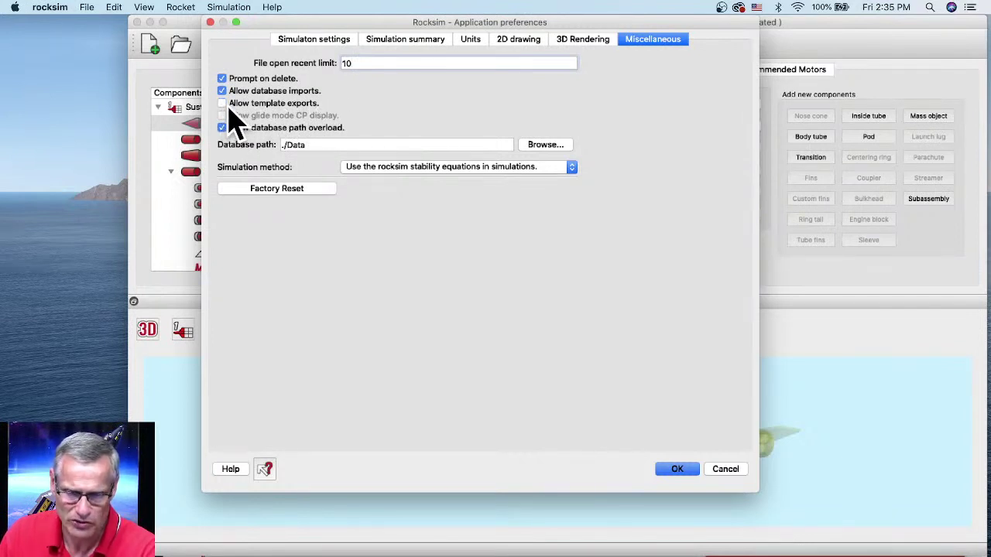
pyautogui.click(677, 469)
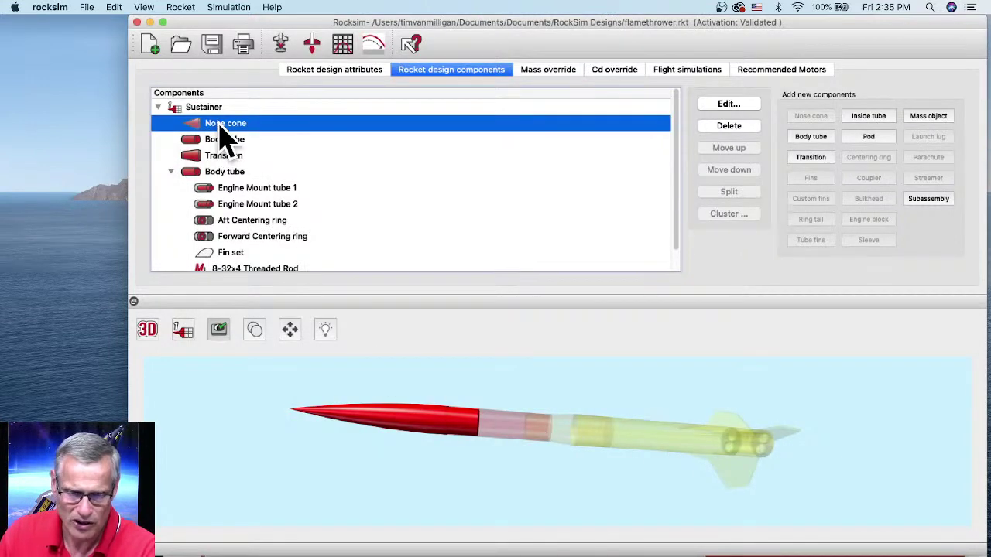
pyautogui.doubleClick(219, 126)
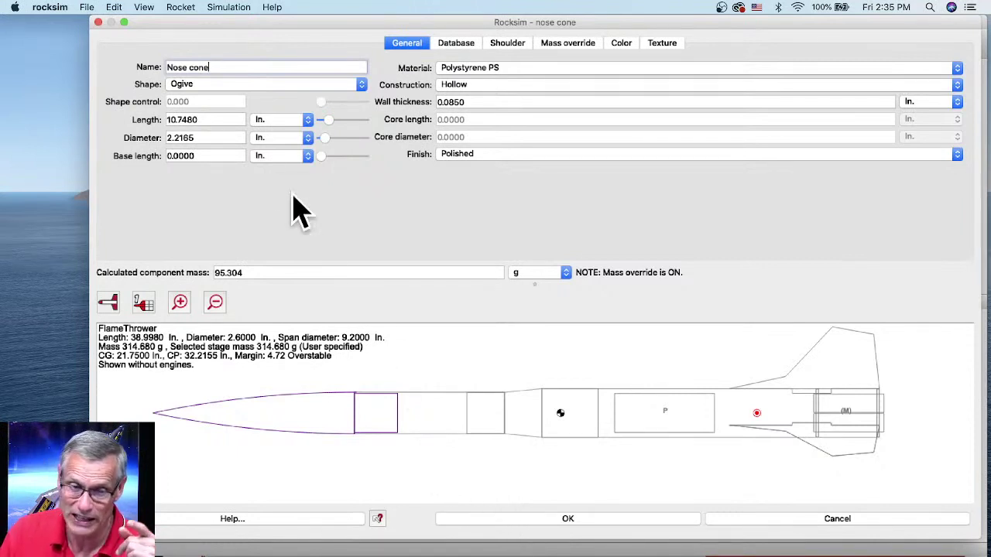
pyautogui.click(97, 22)
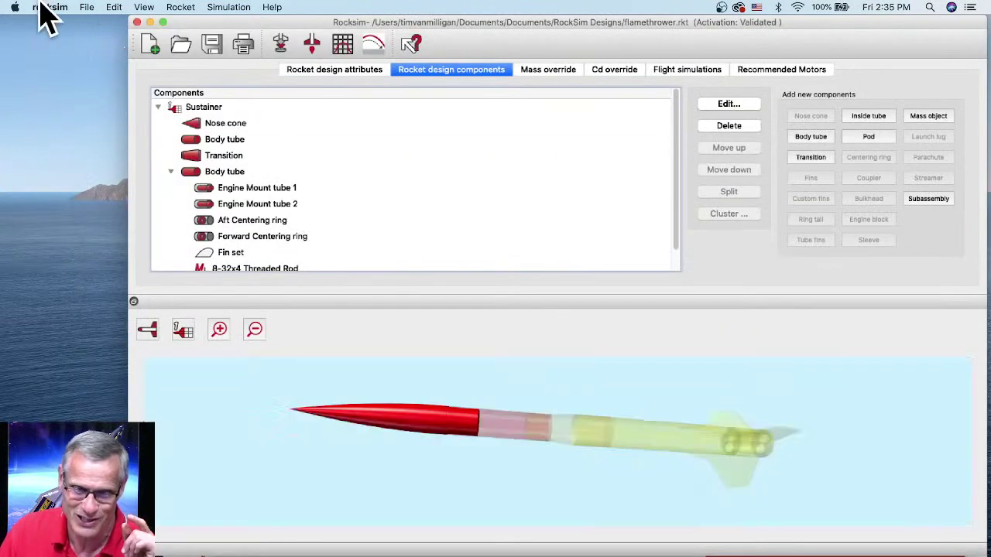
# Step: Allow template exports in the miscellaneous application preferences
pyautogui.click(45, 8)
pyautogui.click(54, 42)
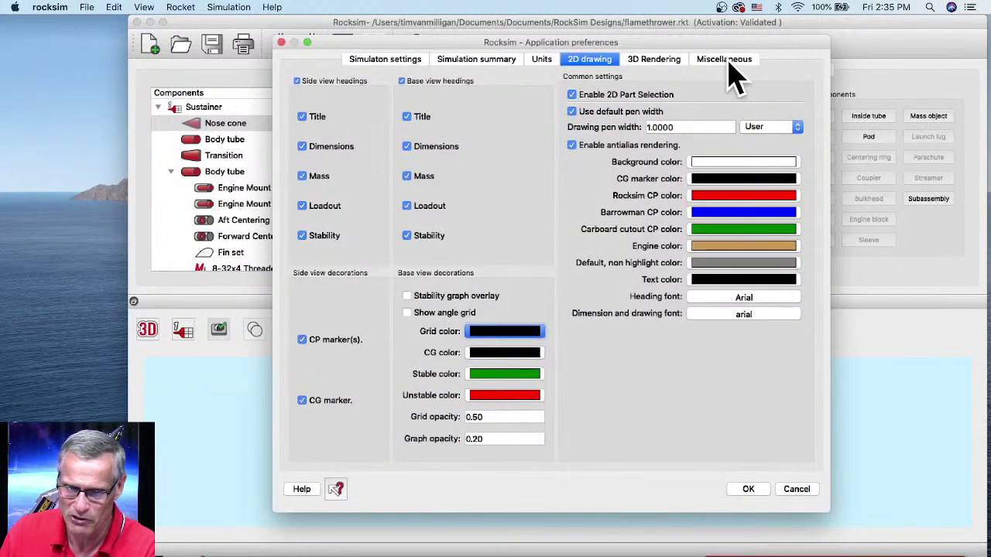
pyautogui.click(724, 59)
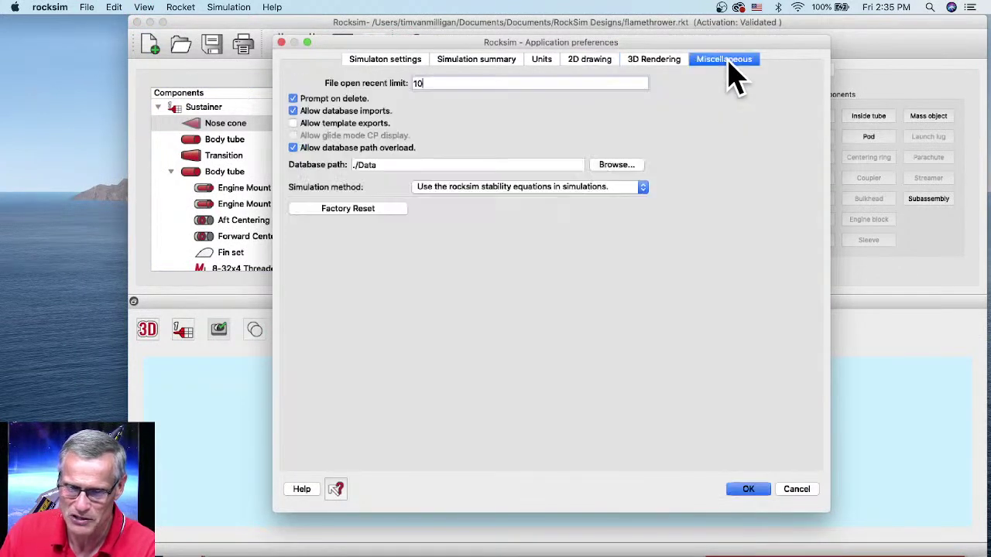
pyautogui.click(297, 124)
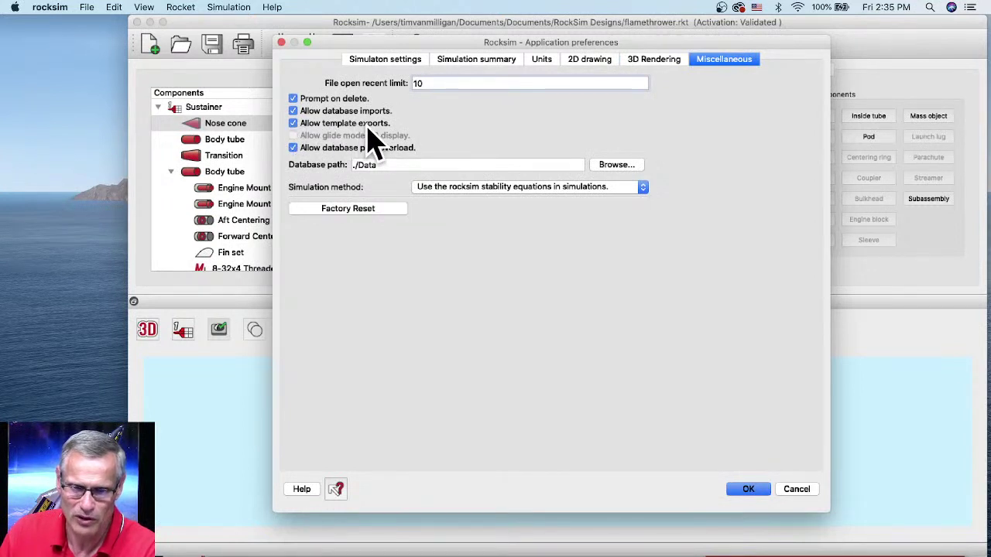
pyautogui.click(747, 489)
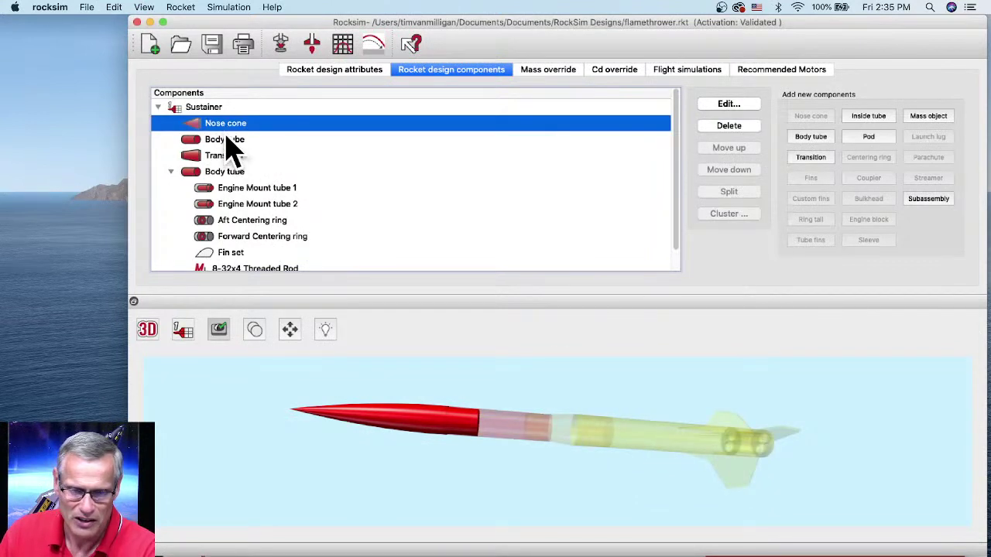
# Step: Relaunch RockSim, dismiss the crash report, and cancel the update manager
pyautogui.press('super+Tab')
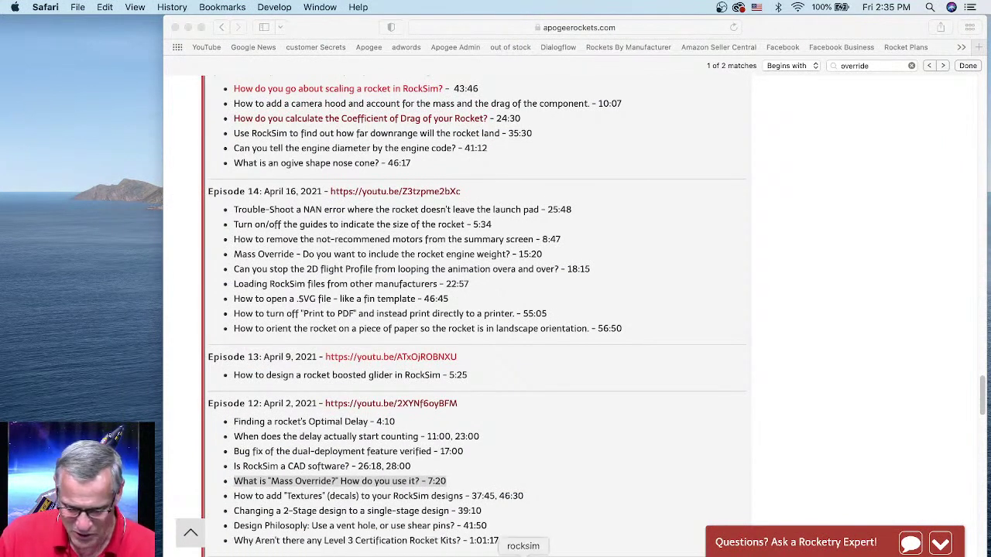
pyautogui.click(524, 551)
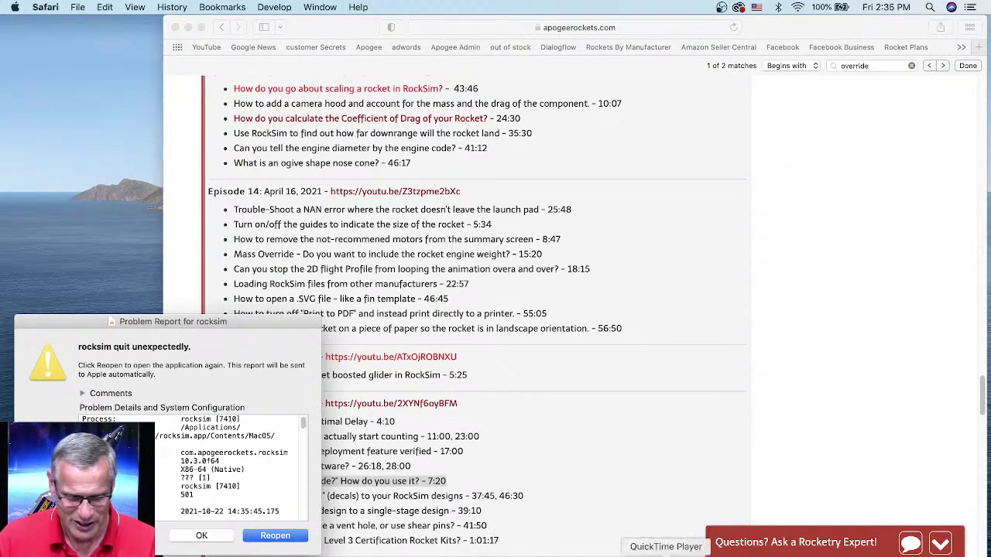
pyautogui.click(203, 536)
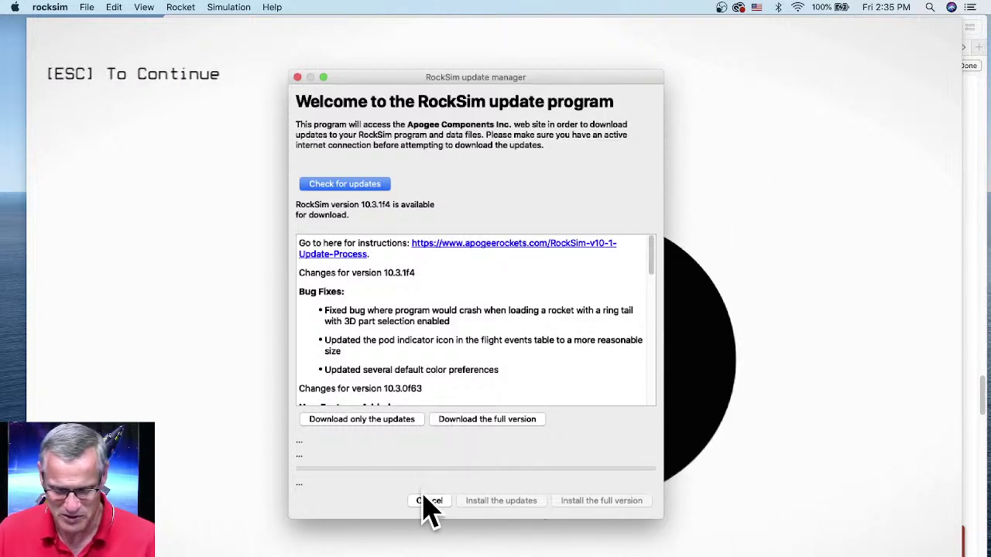
pyautogui.click(428, 500)
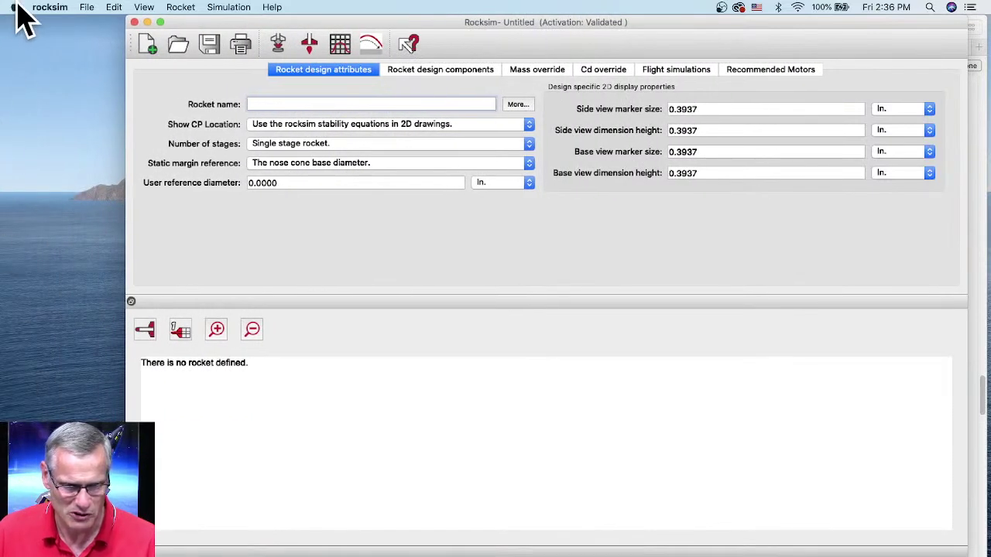
# Step: Check in the miscellaneous application preferences whether template exports are allowed, and accept the preferences
pyautogui.click(40, 7)
pyautogui.click(40, 39)
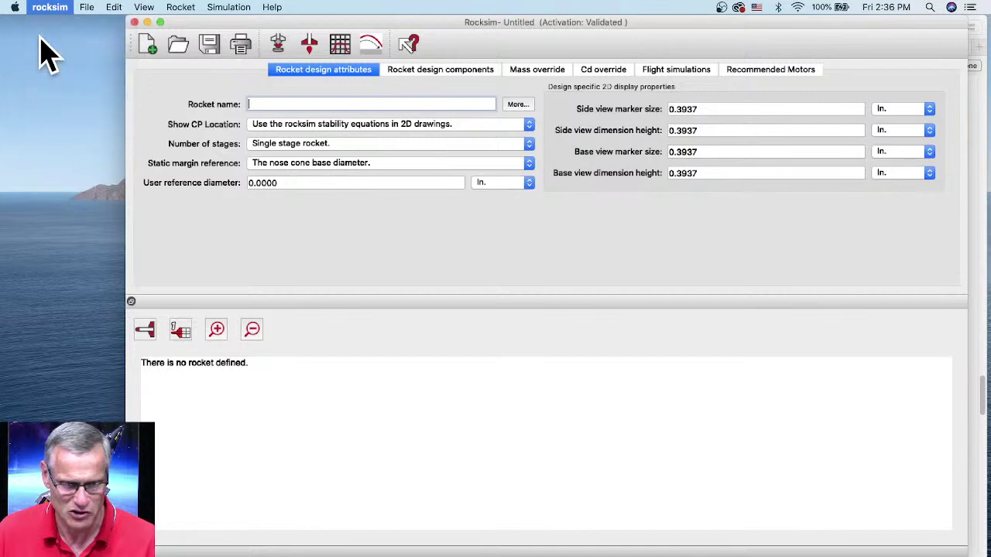
pyautogui.click(713, 61)
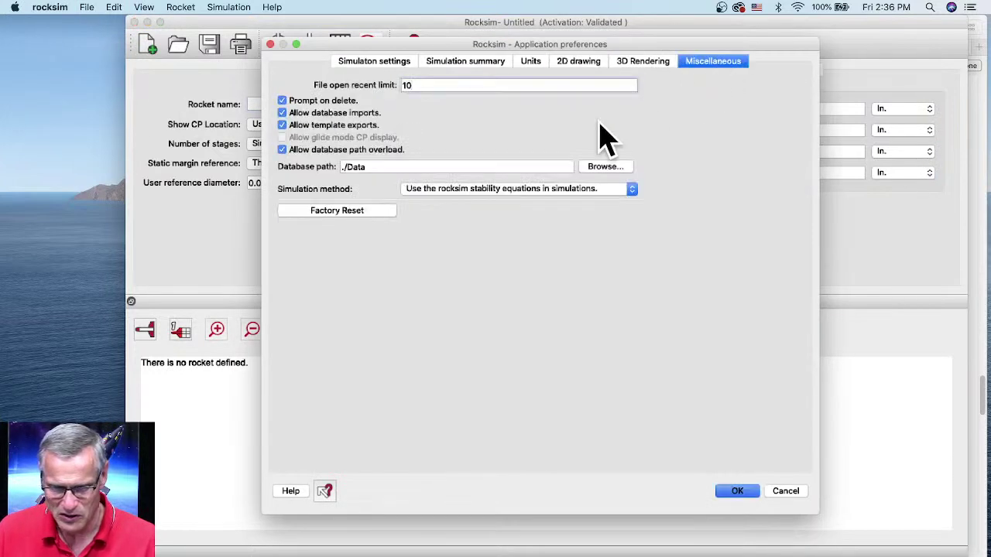
pyautogui.click(738, 492)
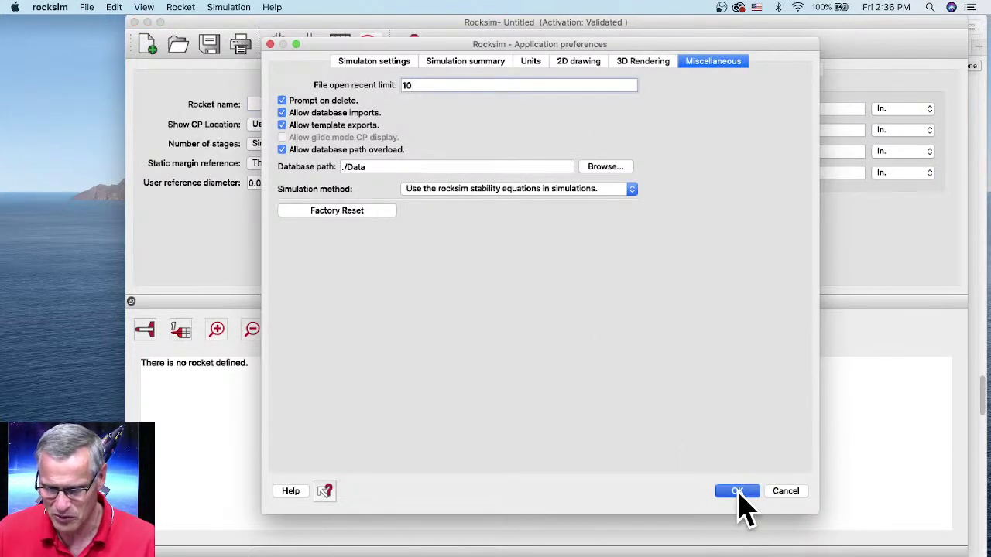
# Step: Reopen flamethrower.rkt from the RockSim Designs folder
pyautogui.click(179, 46)
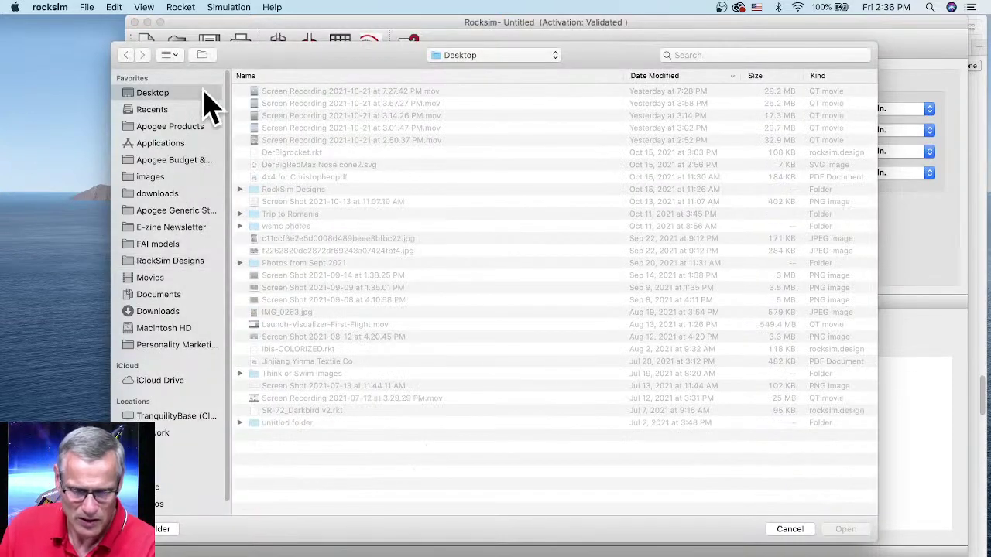
pyautogui.click(157, 194)
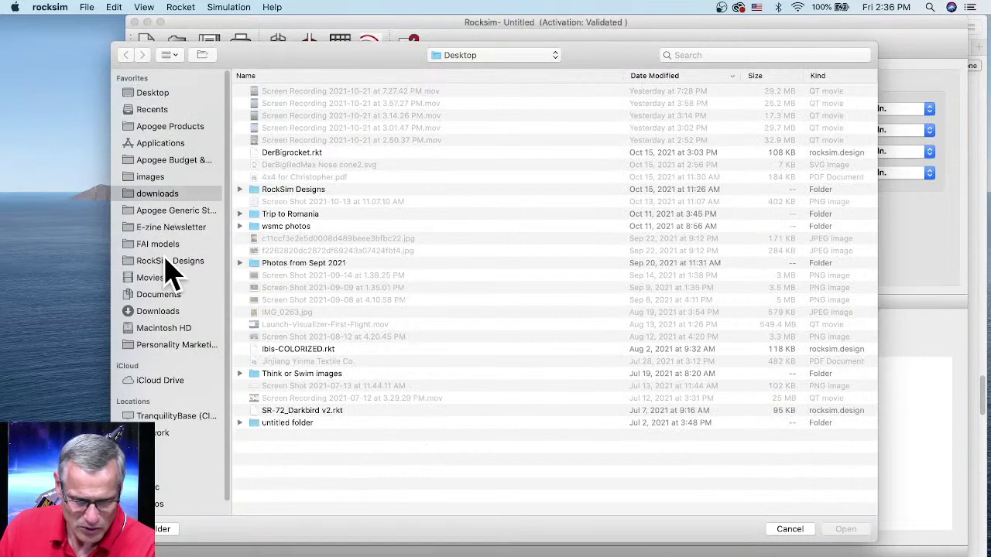
pyautogui.click(165, 263)
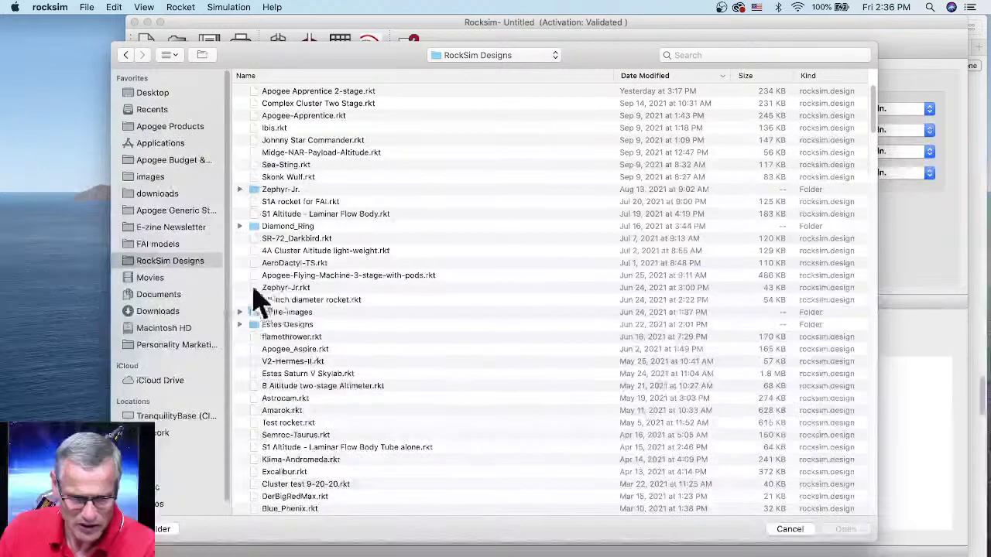
pyautogui.click(294, 338)
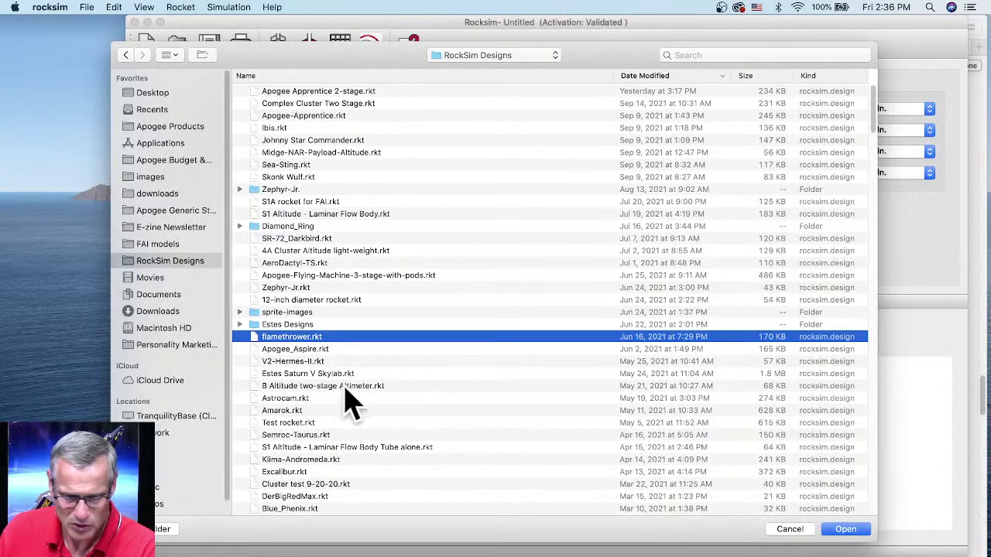
pyautogui.click(845, 530)
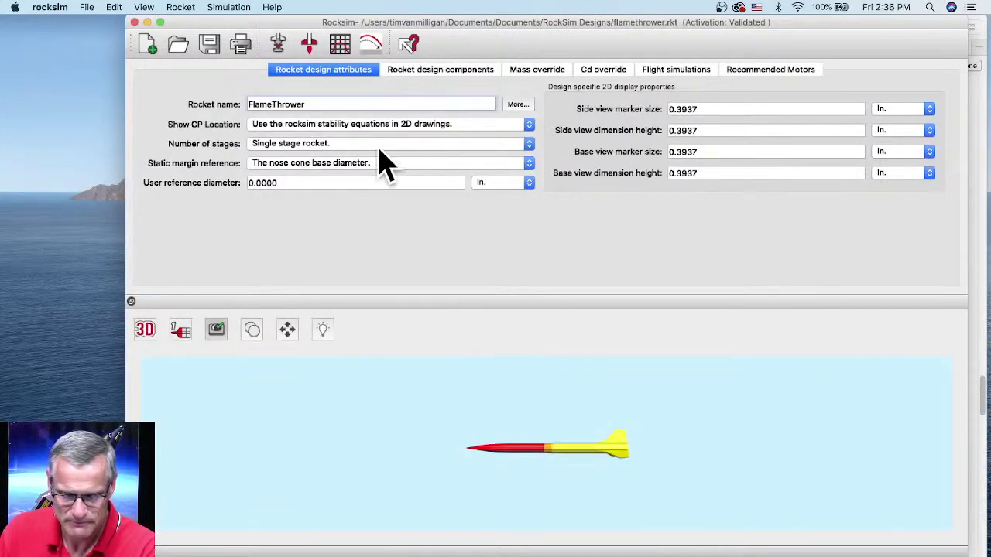
# Step: Start exporting the nose cone template to the Desktop as an STL file named flamethrower Nose cone
pyautogui.click(407, 72)
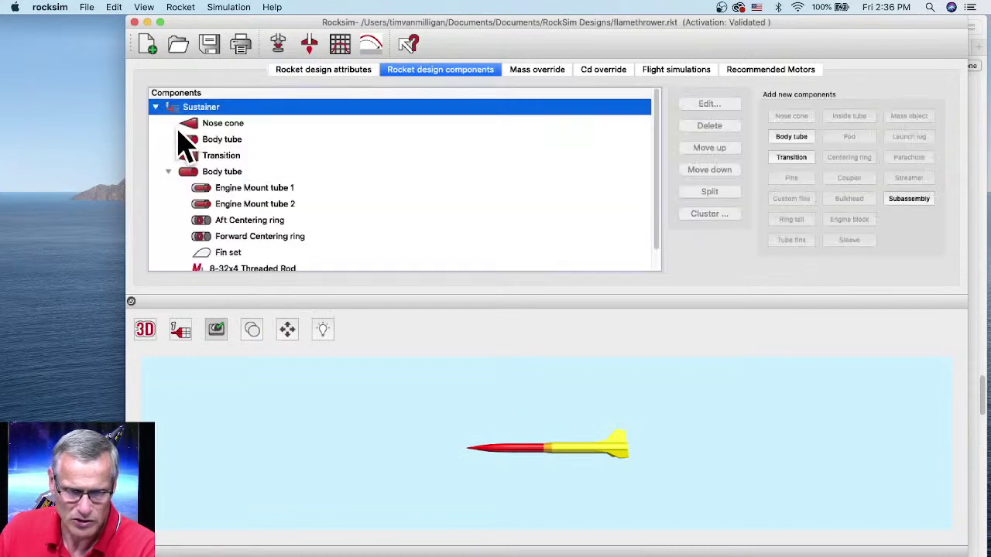
pyautogui.doubleClick(209, 124)
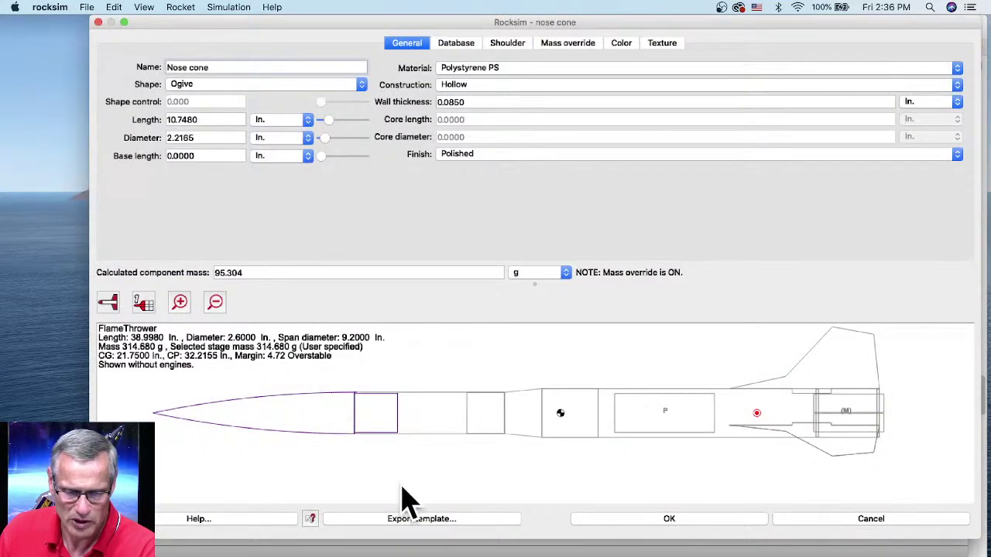
pyautogui.click(427, 520)
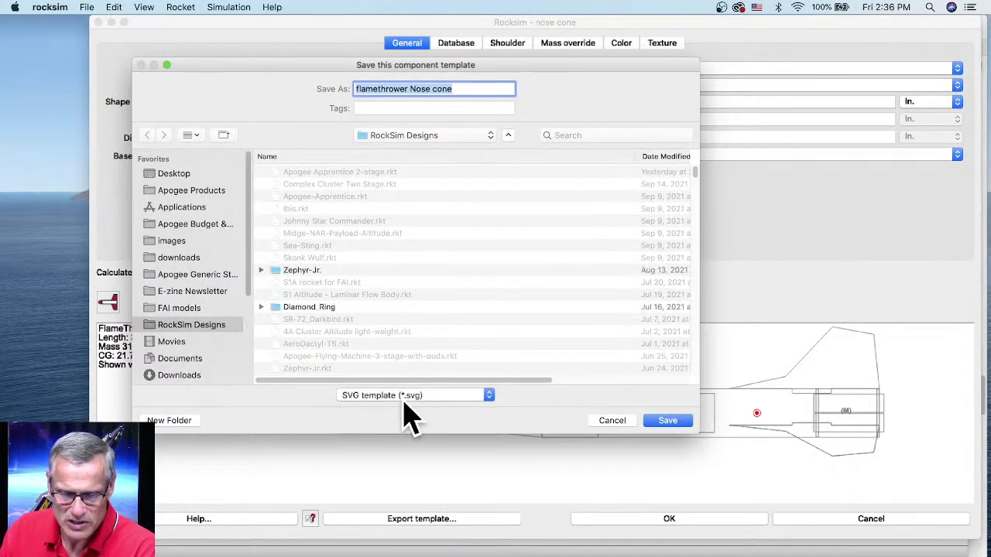
pyautogui.click(416, 397)
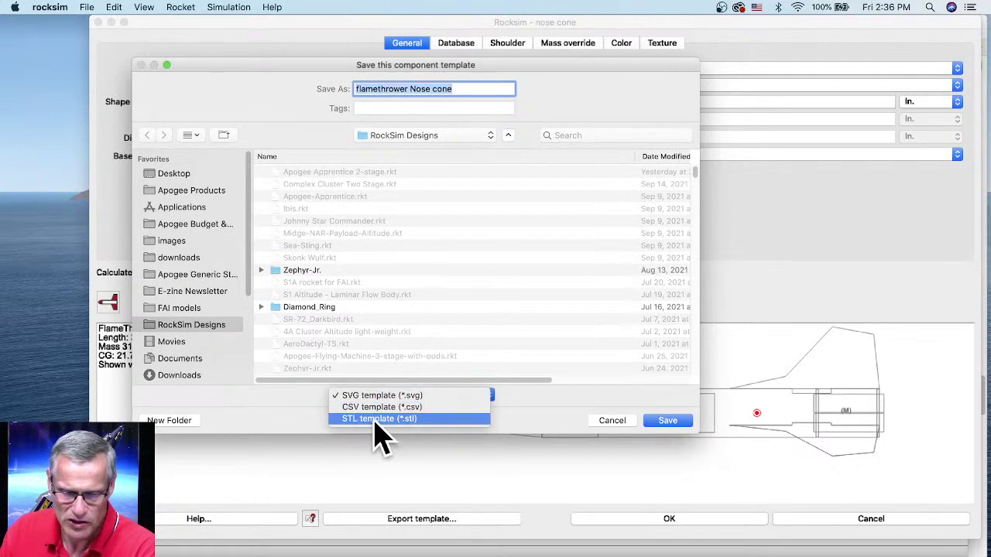
pyautogui.click(409, 423)
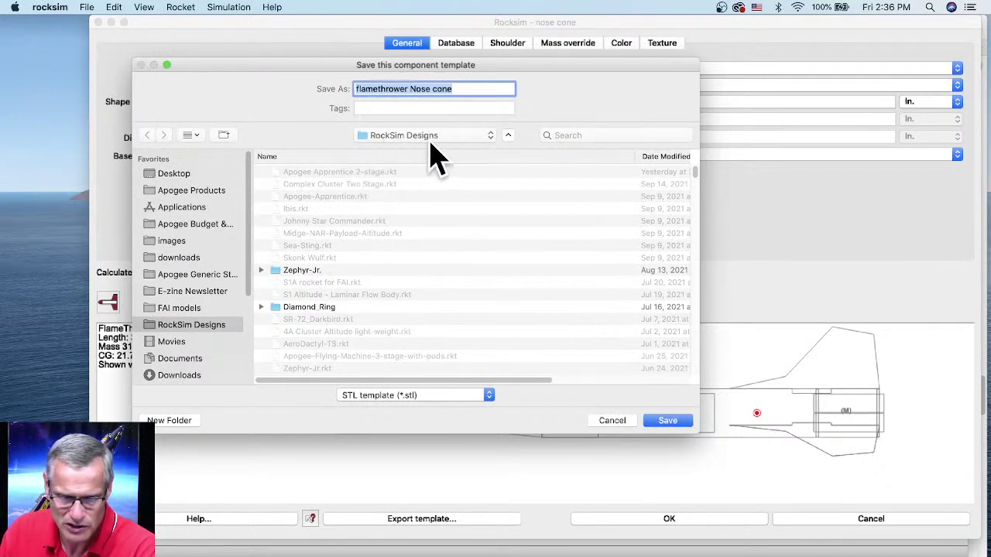
pyautogui.click(166, 173)
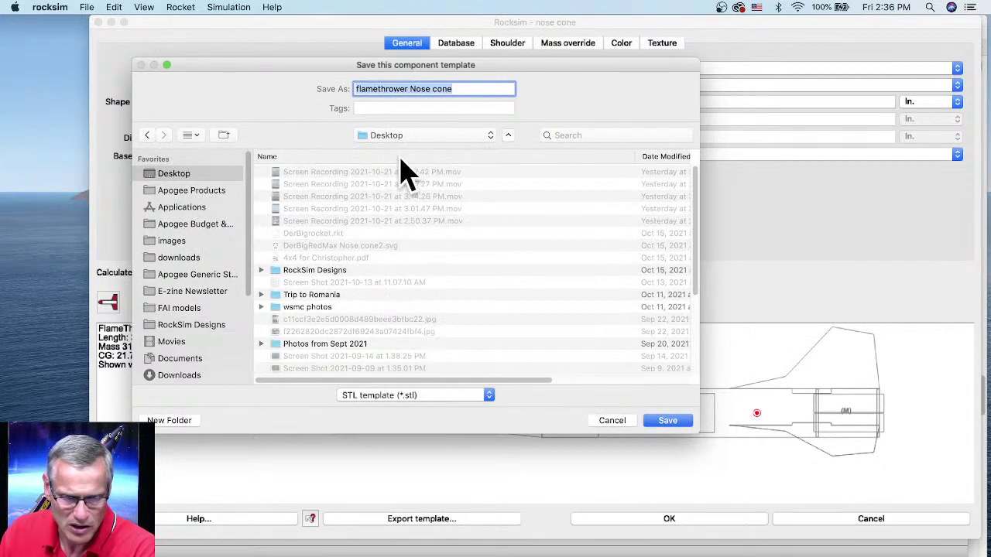
pyautogui.click(665, 422)
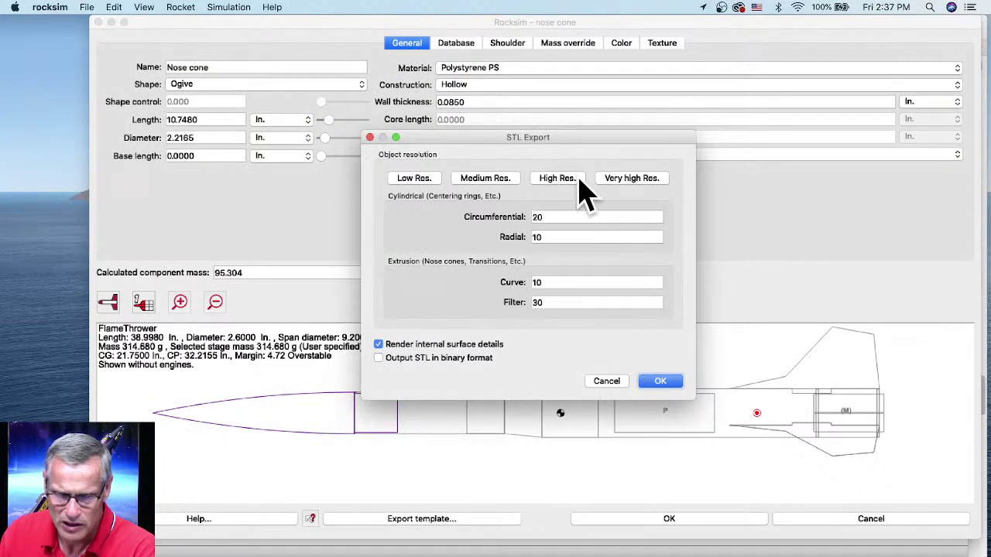
# Step: Complete the nose cone's STL export at very high resolution, with internal surface details rendered
pyautogui.click(623, 179)
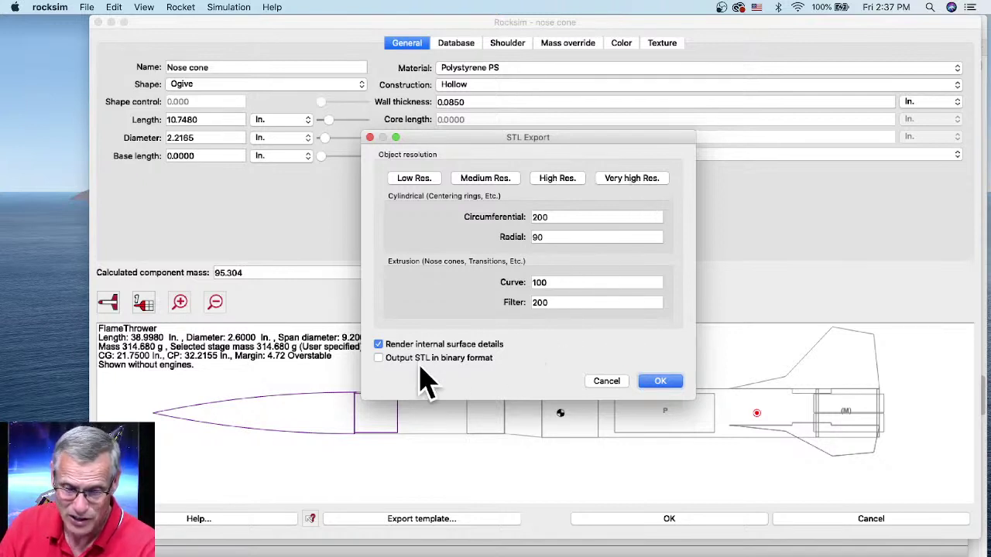
pyautogui.click(665, 380)
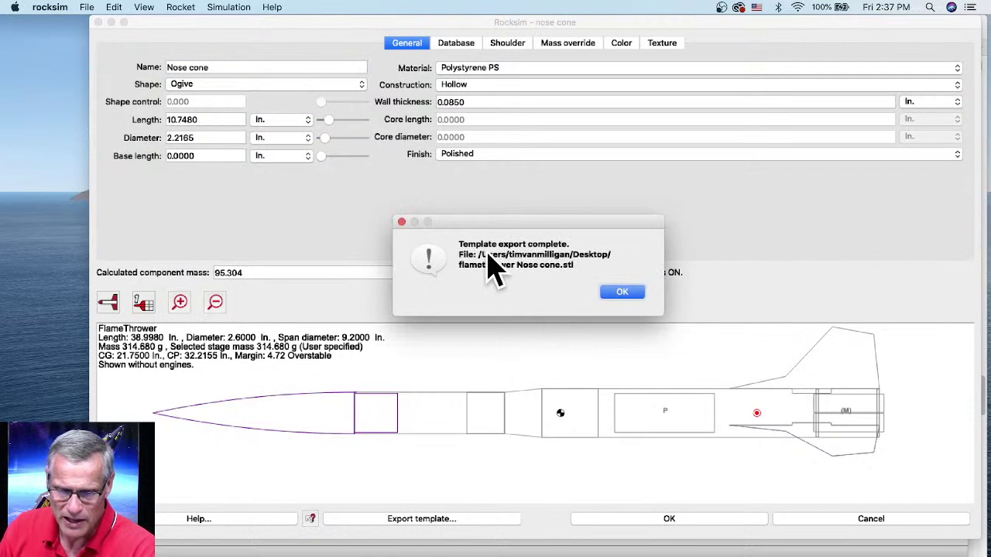
pyautogui.click(619, 293)
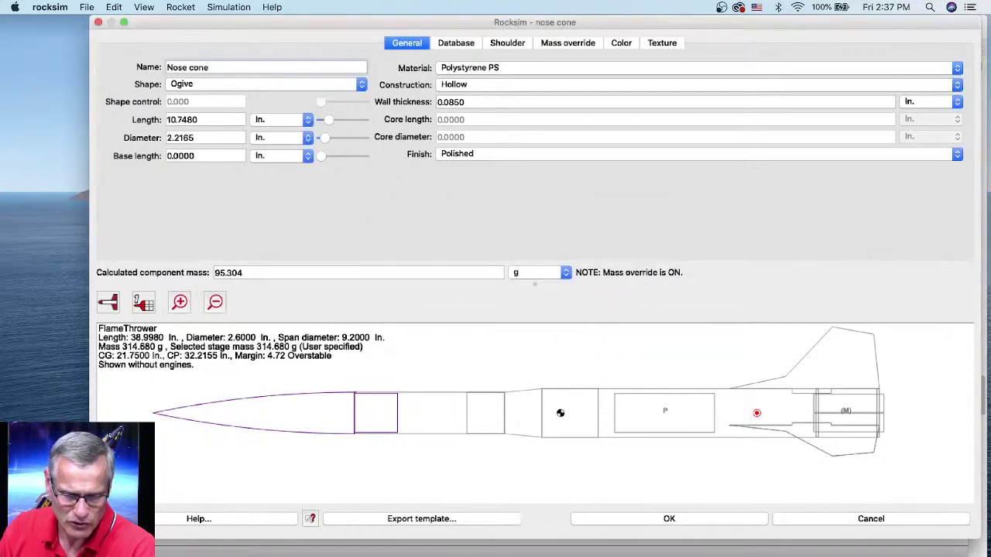
# Step: Switch to Finder to preview and rotate flamethrower Nose cone.stl from the Desktop, and return to RockSim to accept the nose cone properties
pyautogui.press('super+Tab')
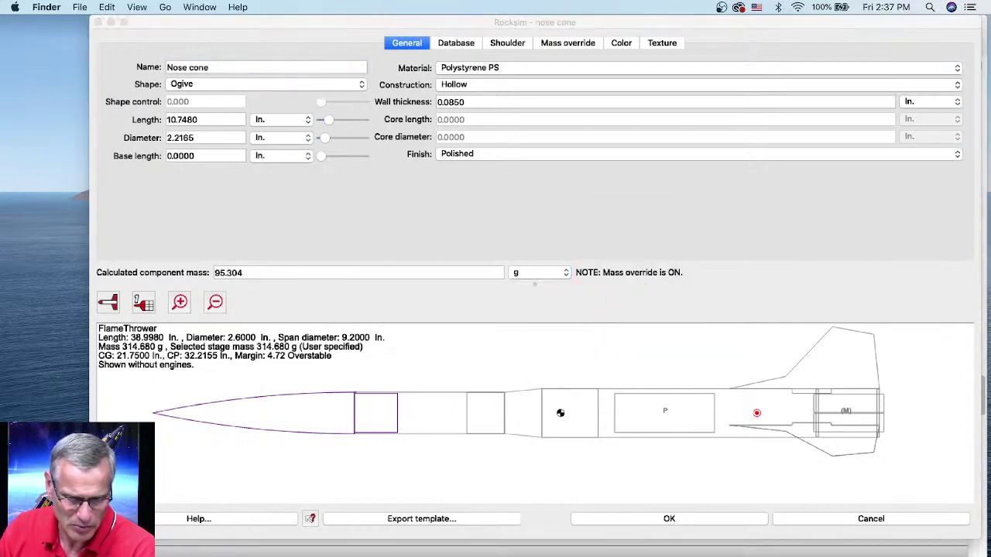
pyautogui.press('super+n')
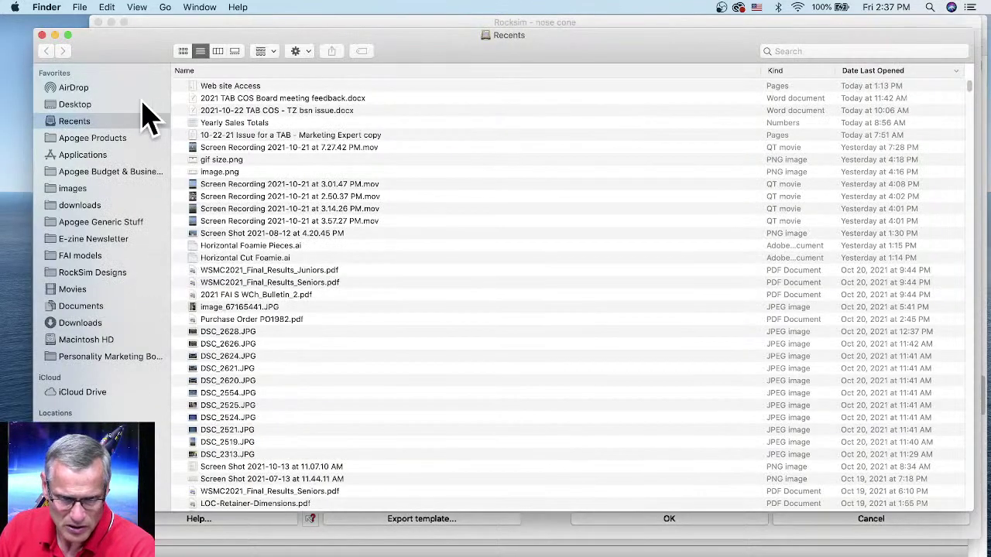
pyautogui.click(76, 105)
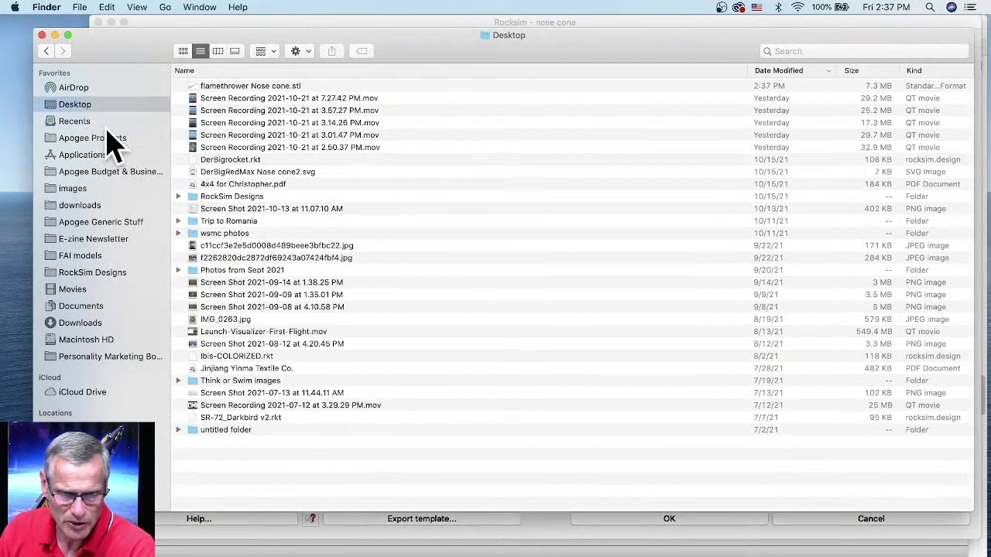
pyautogui.click(244, 89)
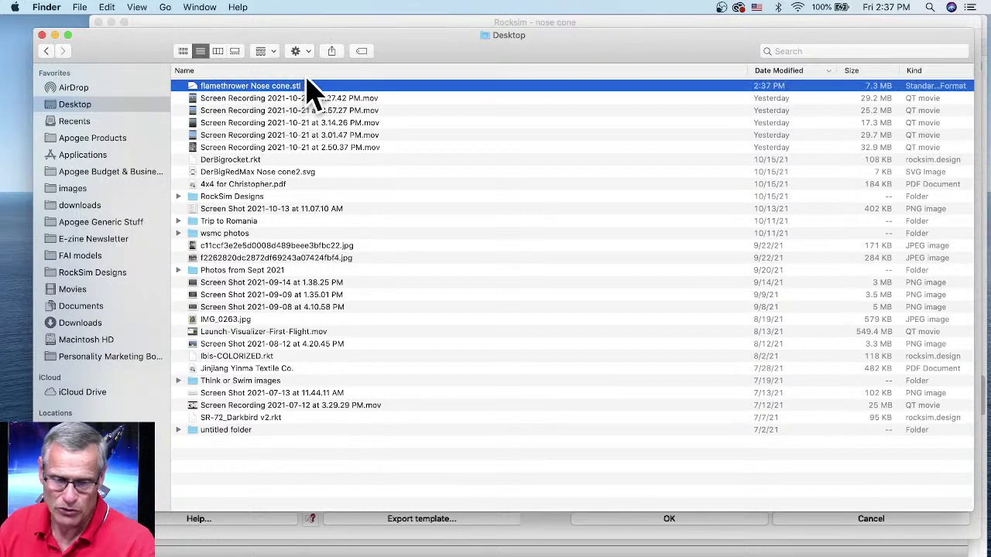
pyautogui.click(235, 51)
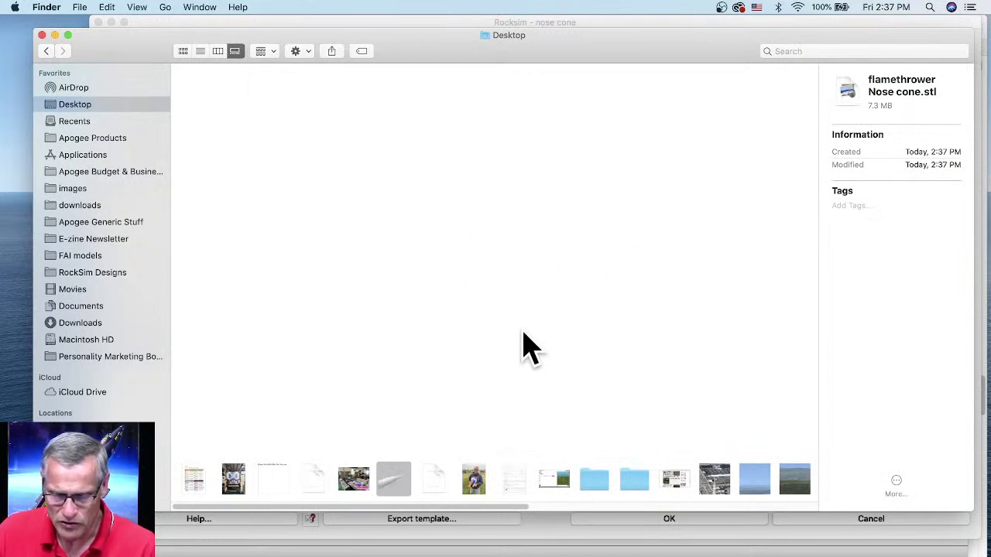
pyautogui.moveTo(504, 338); pyautogui.dragTo(544, 371)
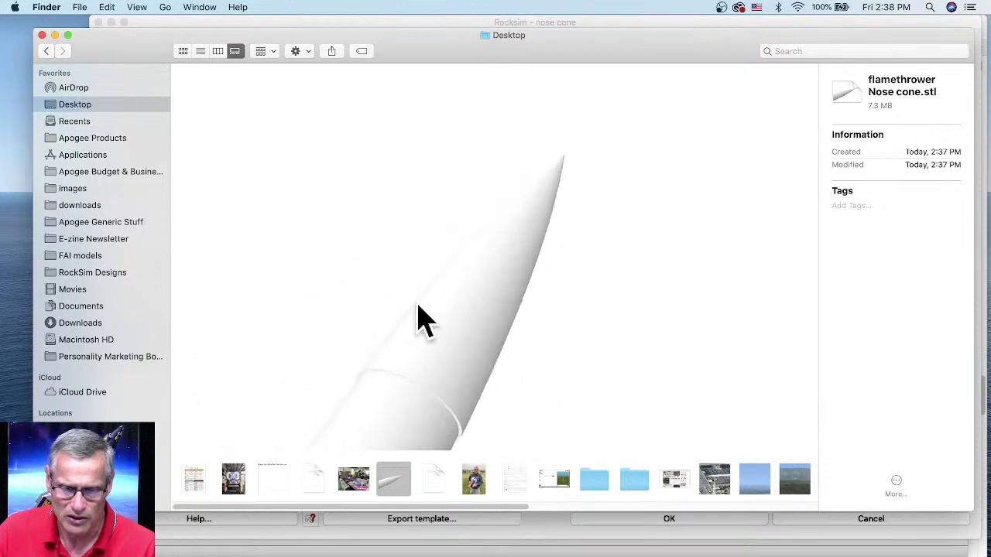
pyautogui.click(41, 35)
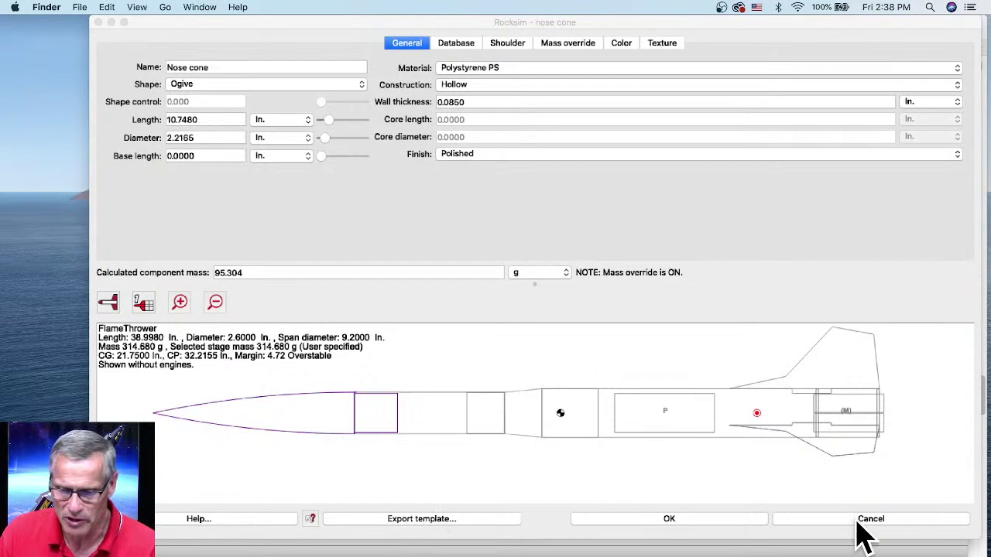
pyautogui.click(715, 523)
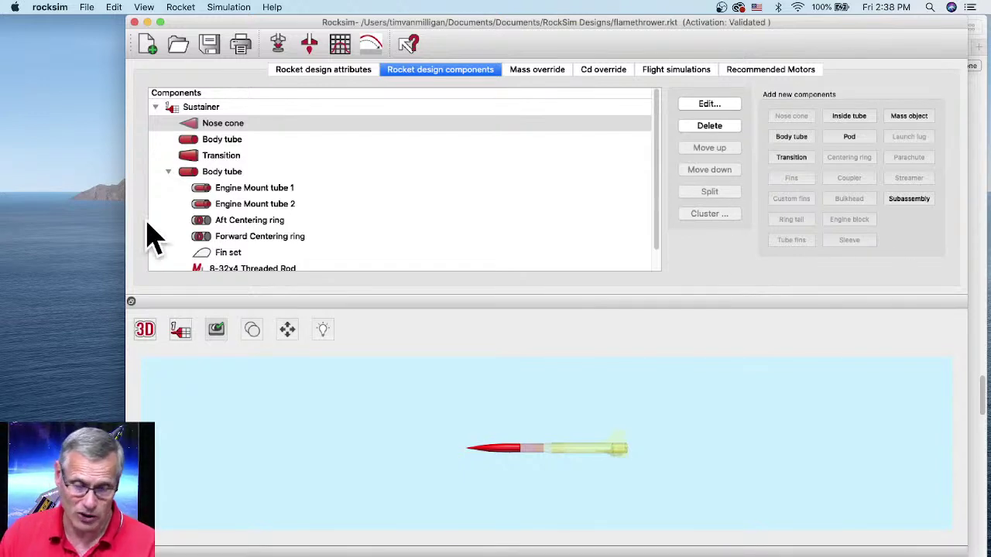
# Step: Switch to Safari and search Google for "open motor rocket files"
pyautogui.click(191, 552)
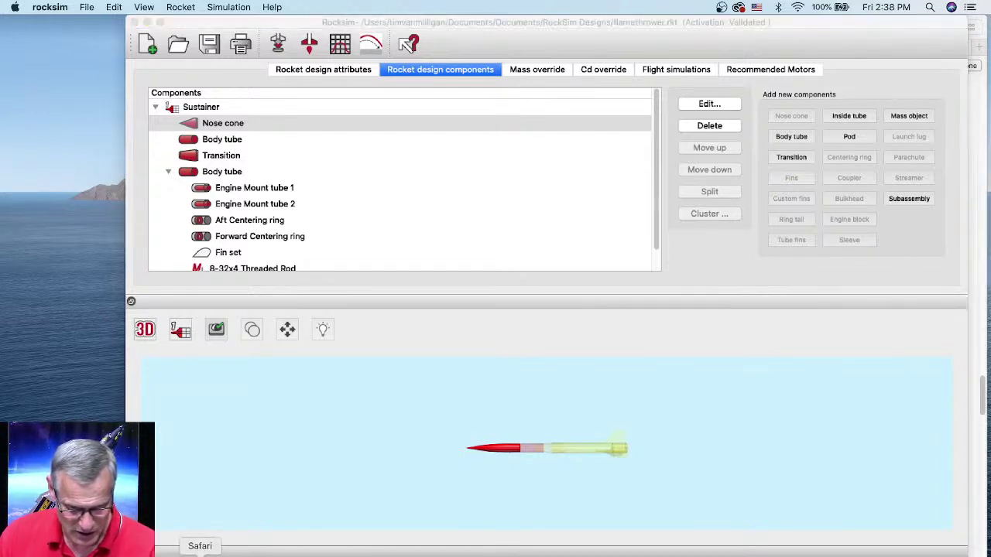
pyautogui.click(451, 26)
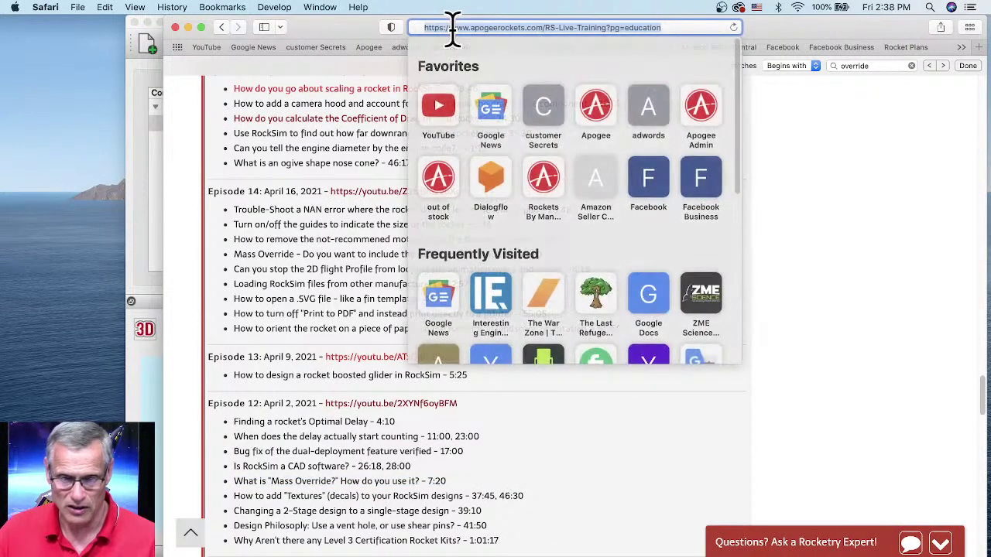
pyautogui.write('open')
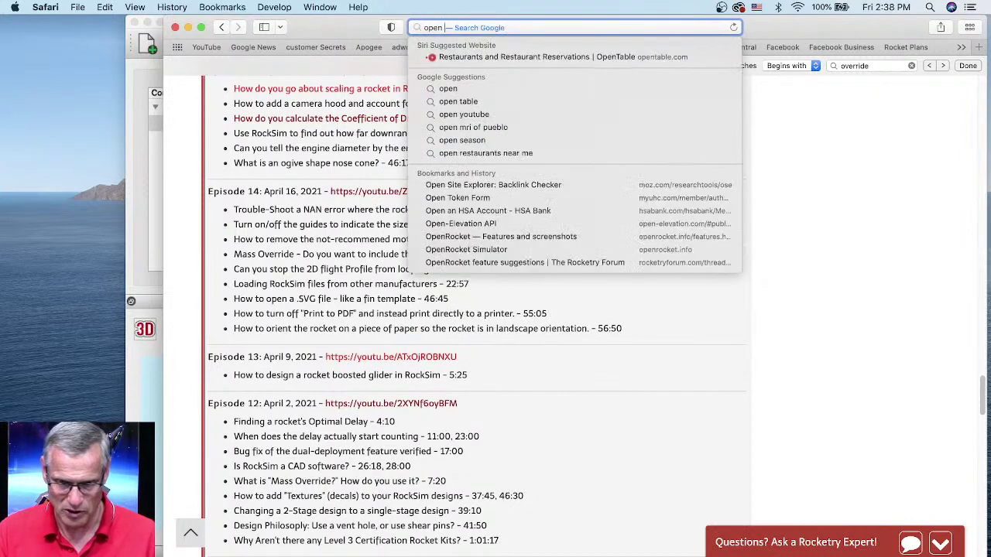
pyautogui.write(' mo')
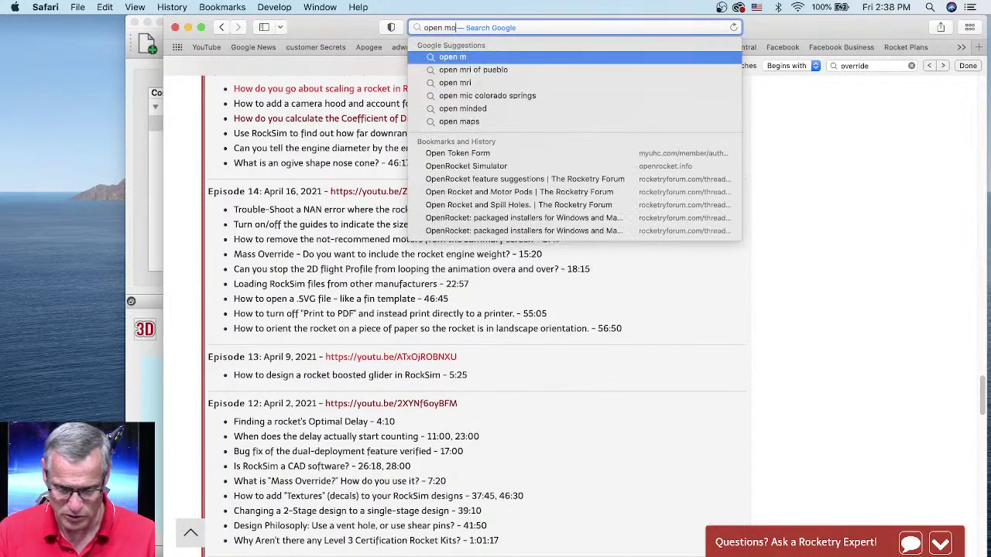
pyautogui.write('tor')
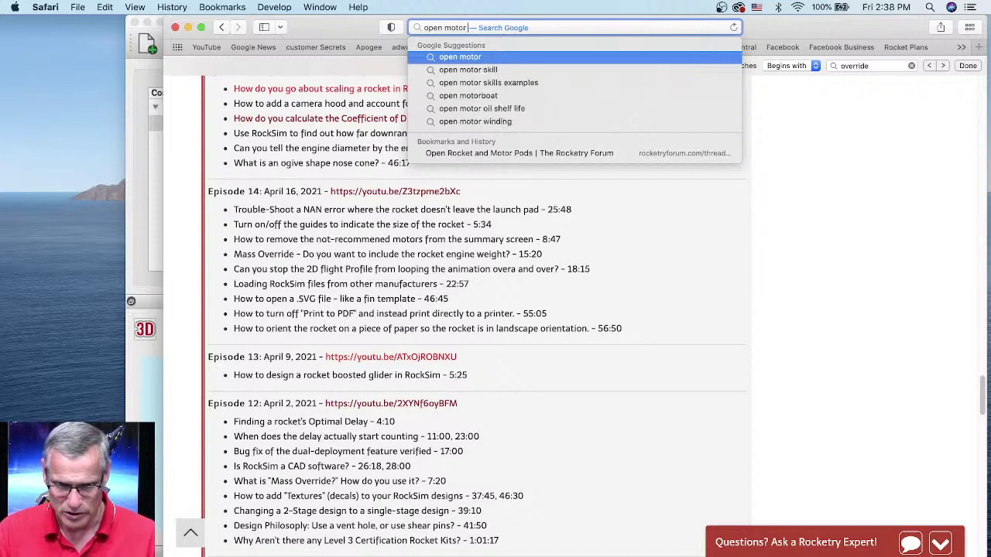
pyautogui.write(' rocket files')
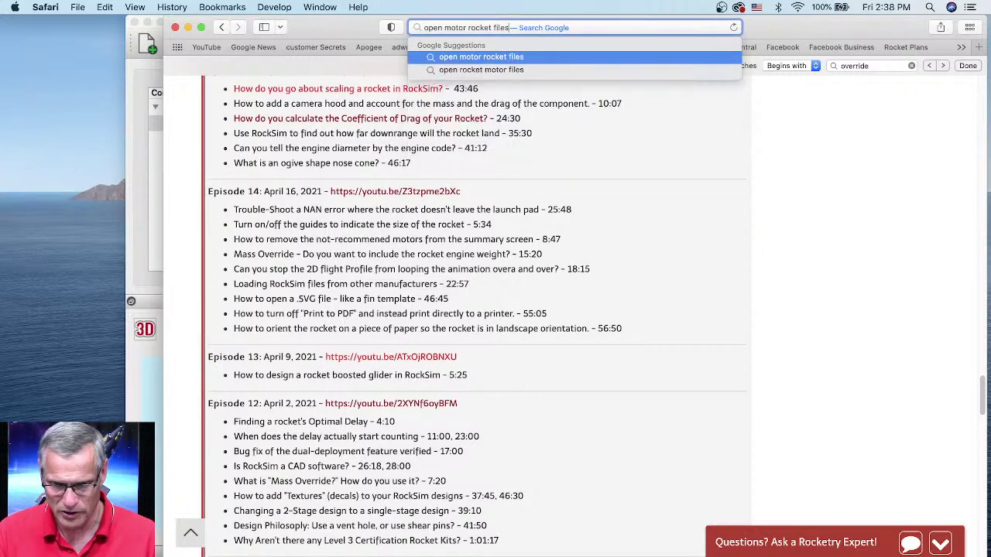
pyautogui.press('Return')
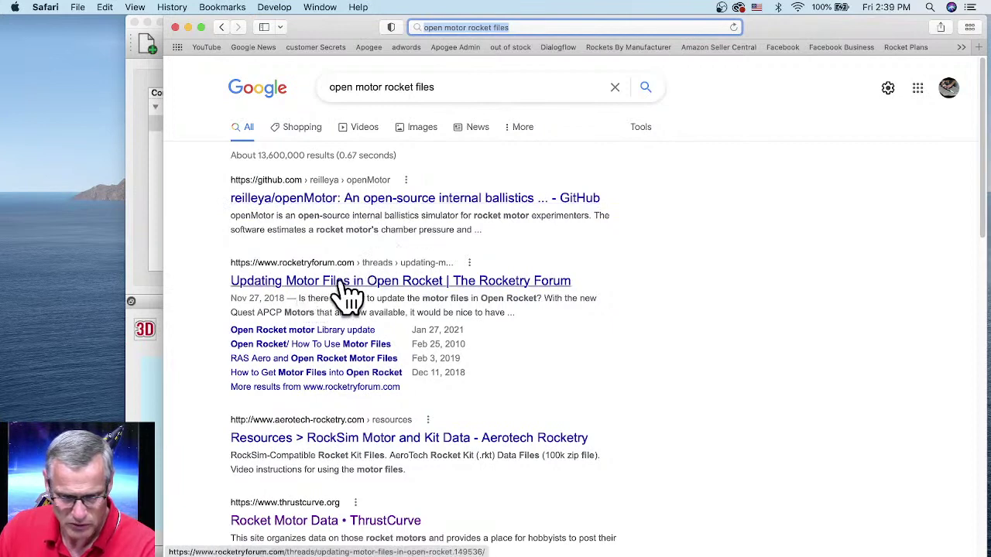
# Step: Look through the search results for motor file resources, and open the openMotor repository on GitHub to examine its contents
pyautogui.scroll(-1, 402, 281)
pyautogui.scroll(-1, 401, 280)
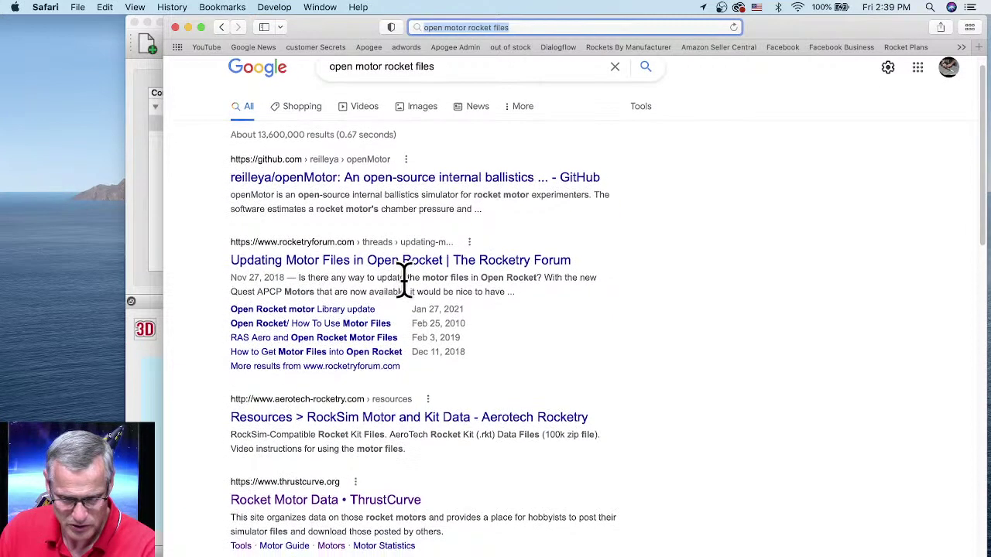
pyautogui.scroll(-3, 409, 283)
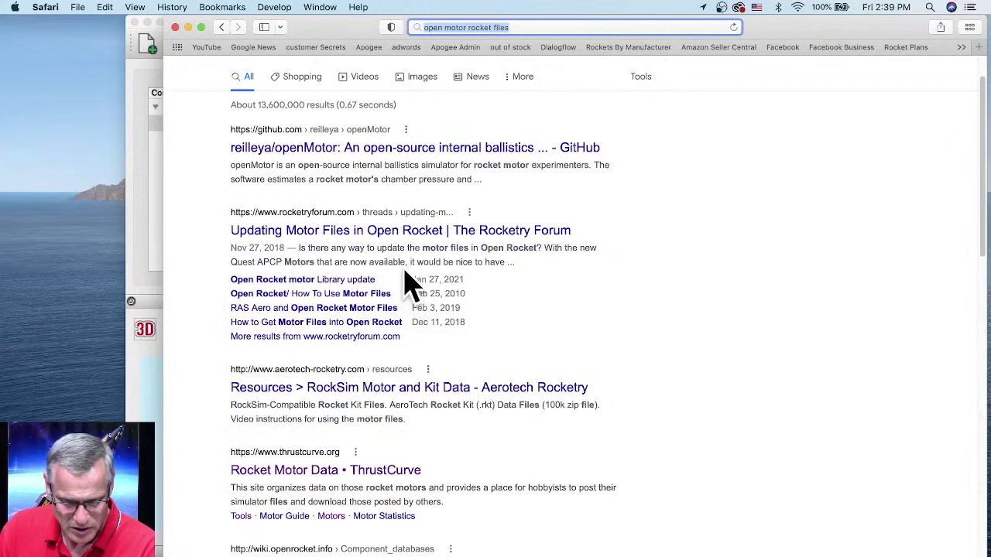
pyautogui.scroll(-5, 485, 191)
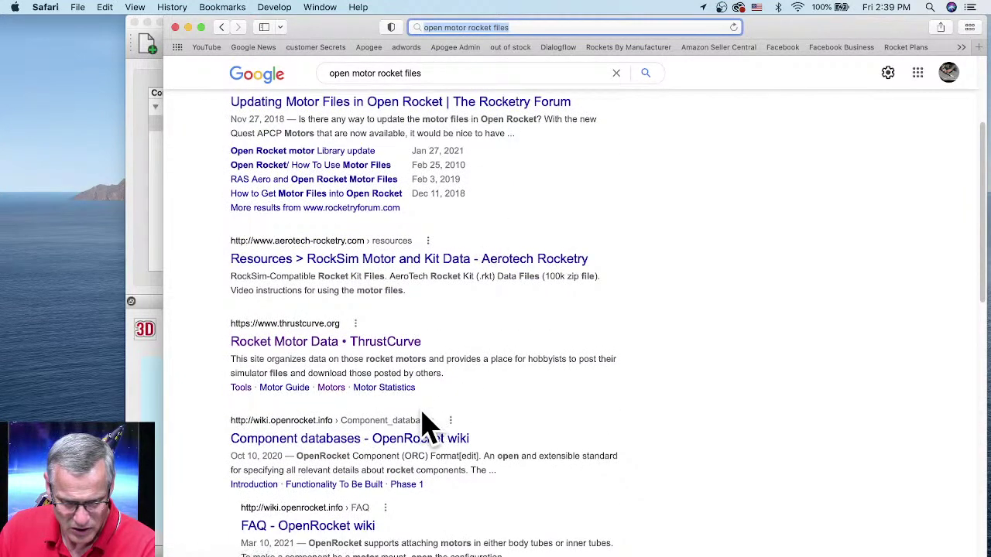
pyautogui.scroll(-5, 523, 398)
pyautogui.scroll(-2, 526, 383)
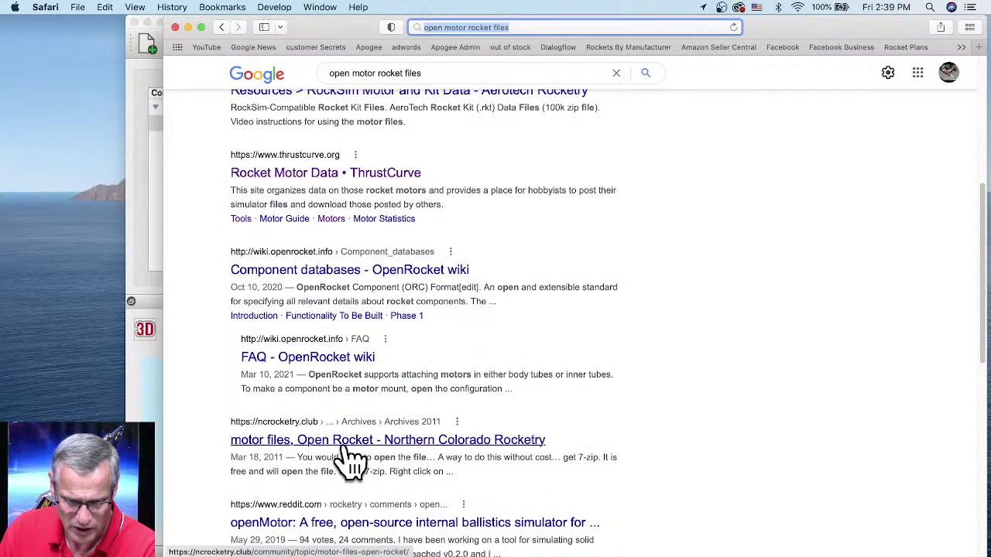
pyautogui.scroll(1, 371, 457)
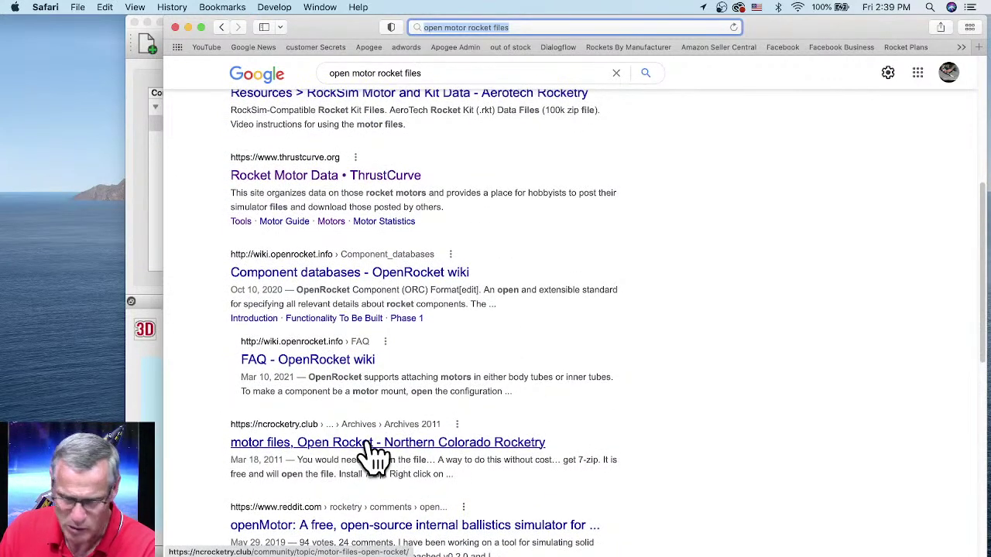
pyautogui.scroll(8, 410, 445)
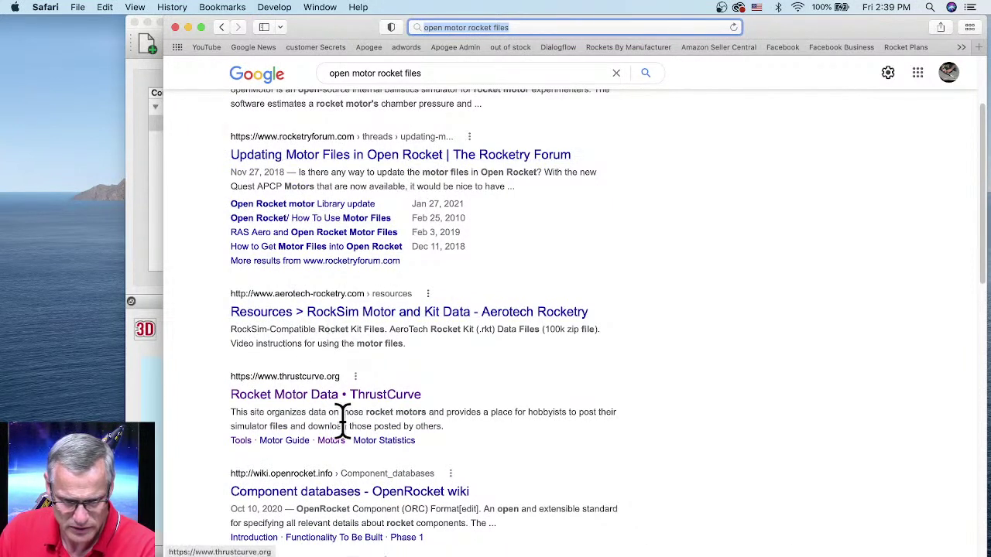
pyautogui.scroll(-2, 454, 420)
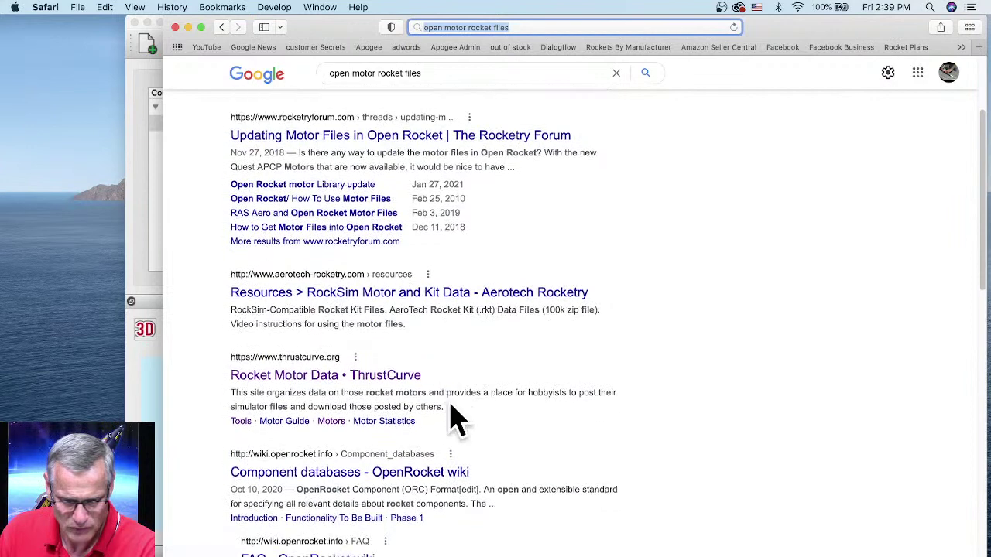
pyautogui.scroll(5, 451, 414)
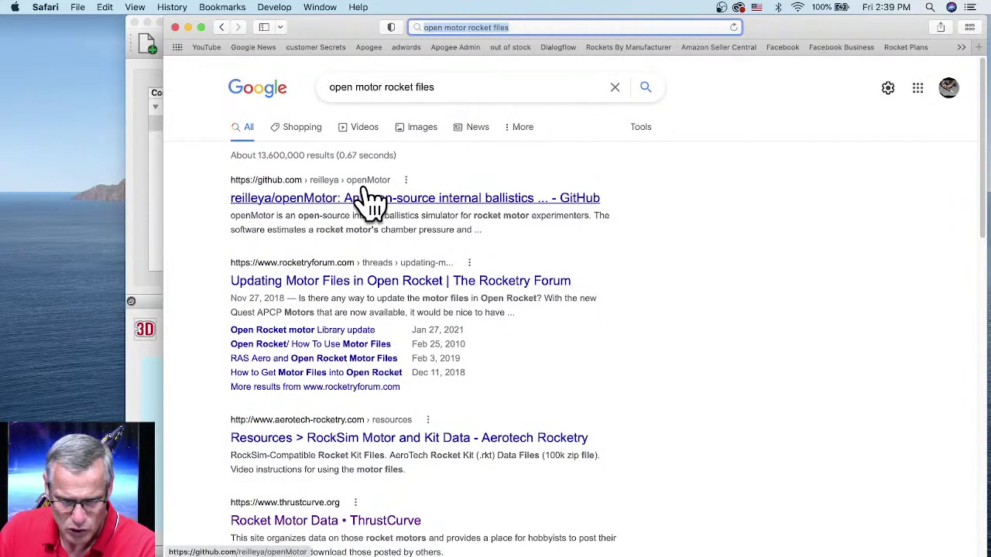
pyautogui.click(523, 200)
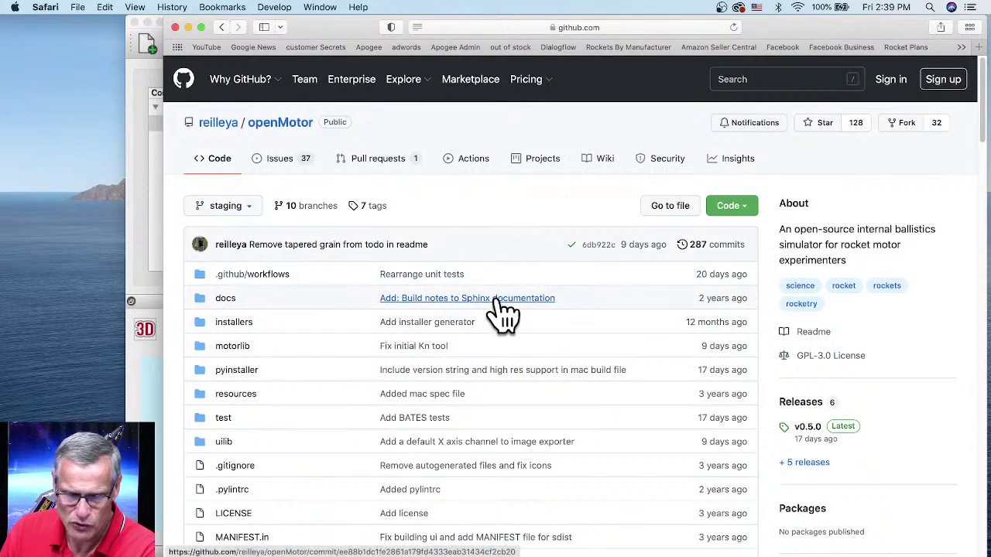
pyautogui.scroll(-3, 541, 267)
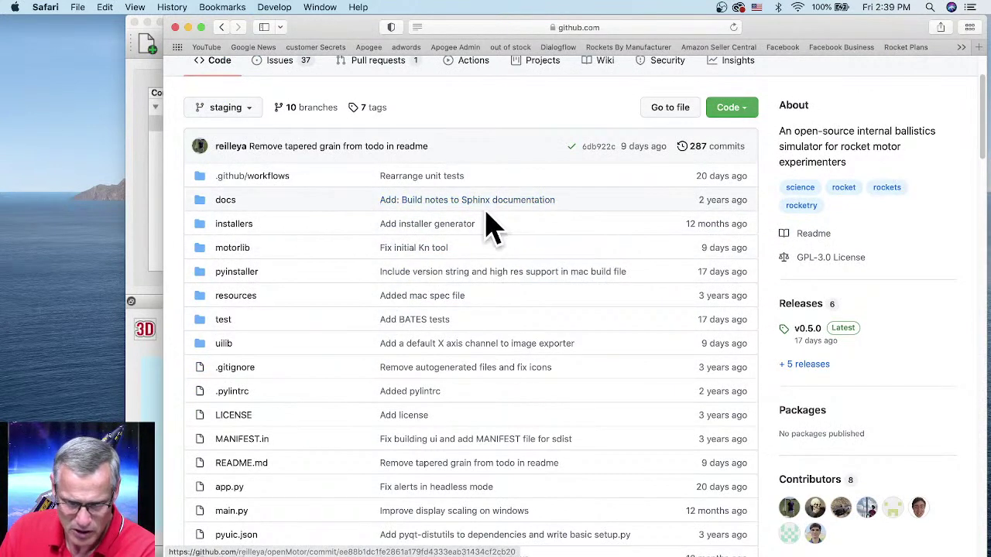
# Step: Read through the openMotor README, from the overview and features to the download, build, data files and contributing sections
pyautogui.scroll(-10, 674, 279)
pyautogui.scroll(-8, 612, 325)
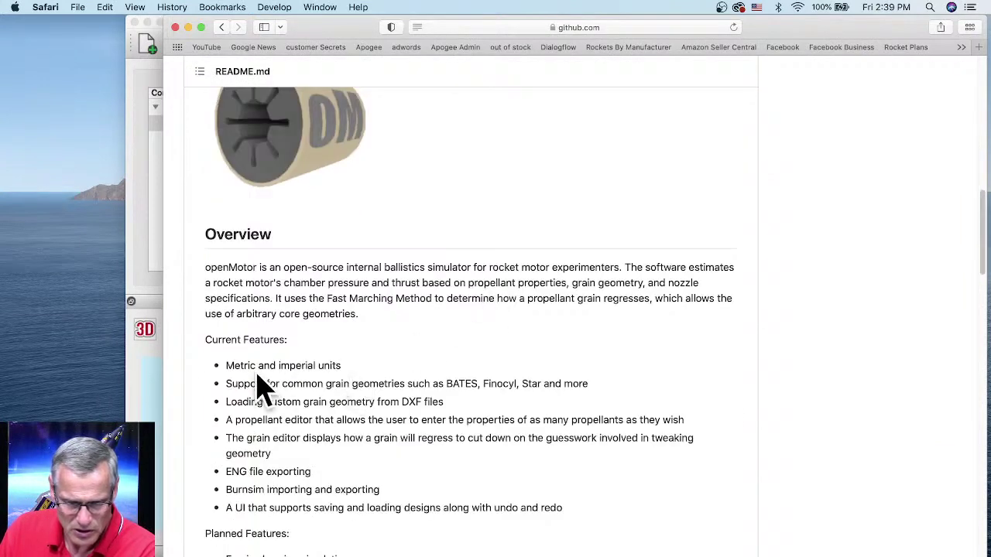
pyautogui.scroll(-3, 263, 387)
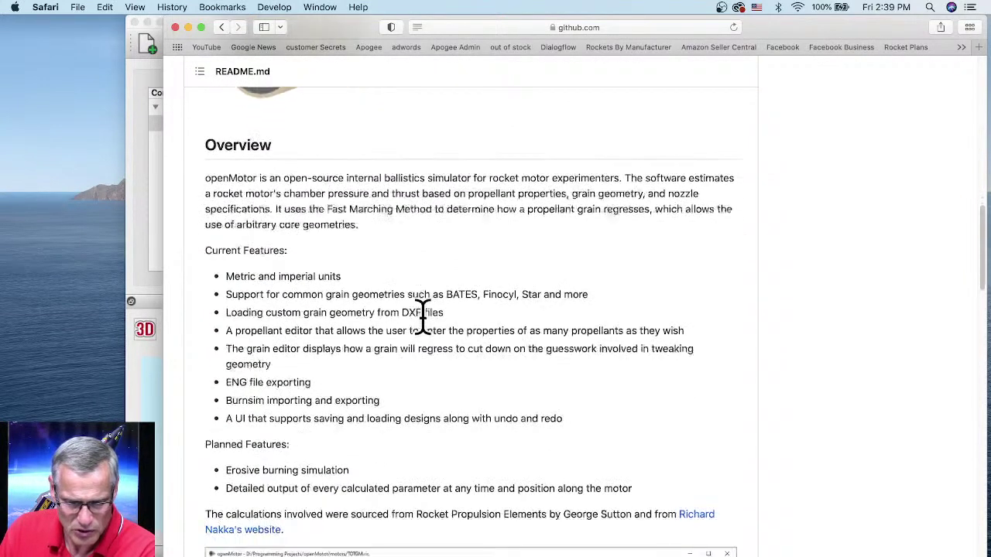
pyautogui.scroll(-8, 431, 327)
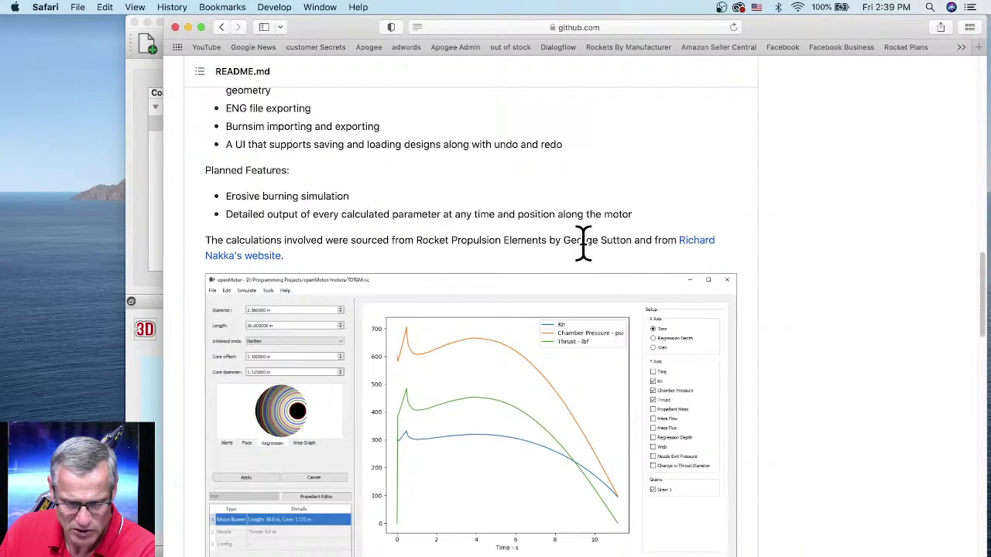
pyautogui.scroll(-1, 454, 283)
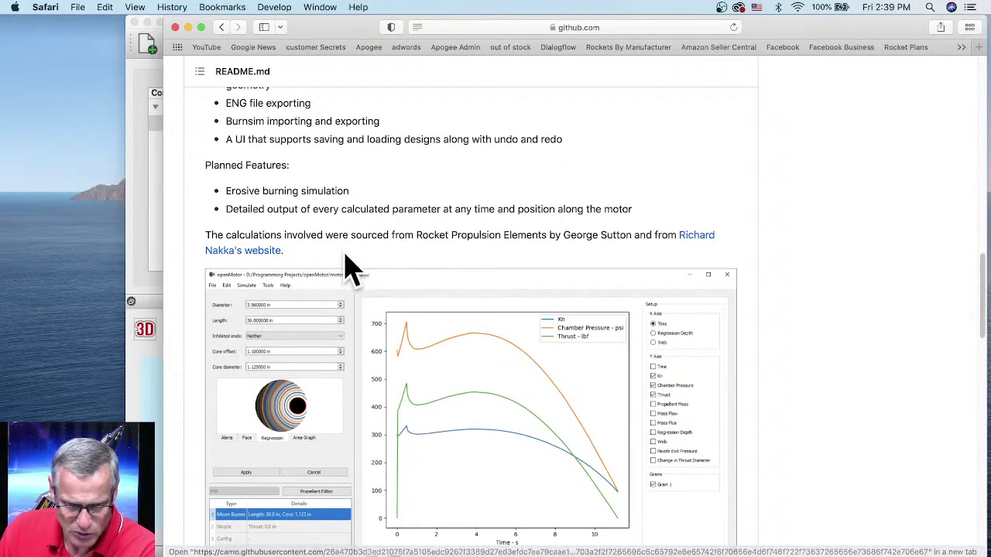
pyautogui.scroll(-2, 480, 184)
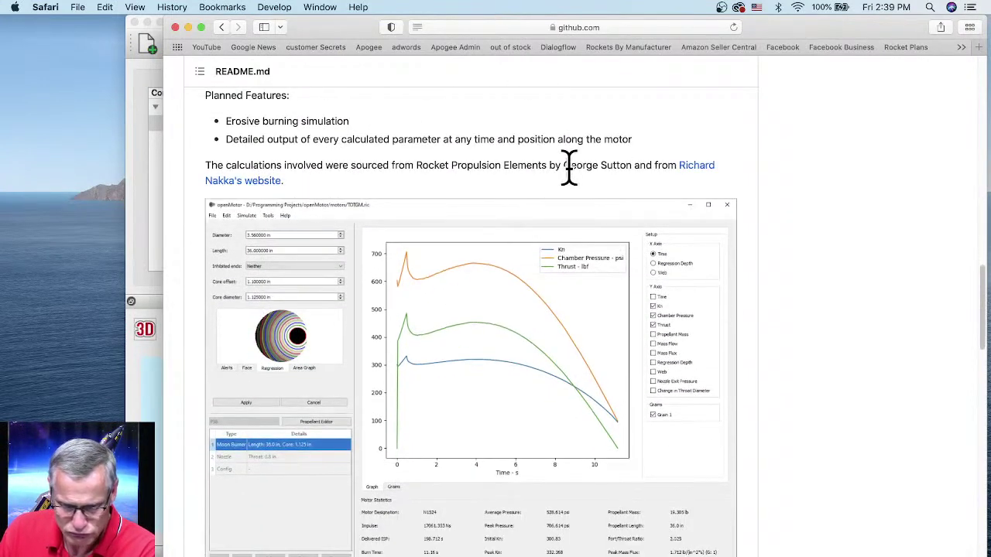
pyautogui.scroll(-7, 604, 197)
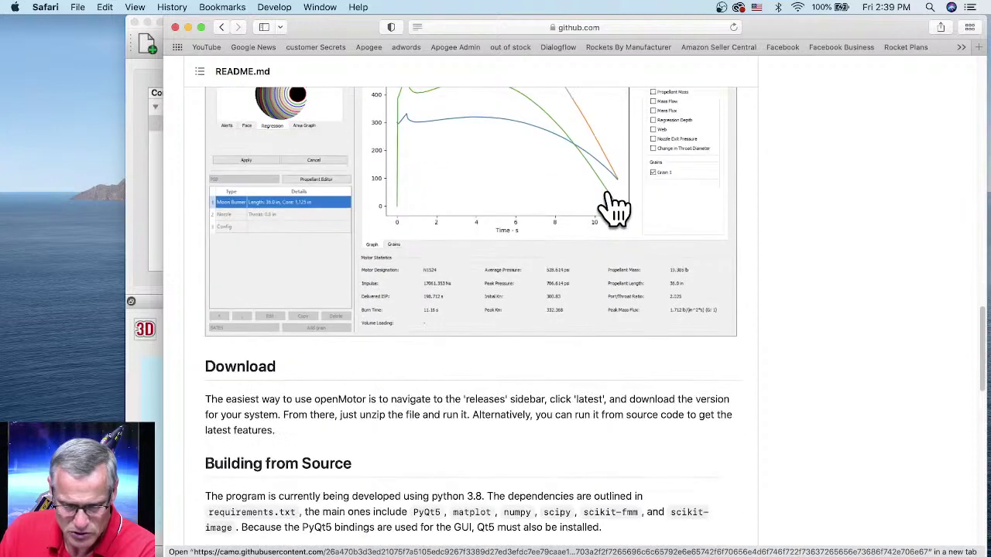
pyautogui.scroll(-8, 593, 270)
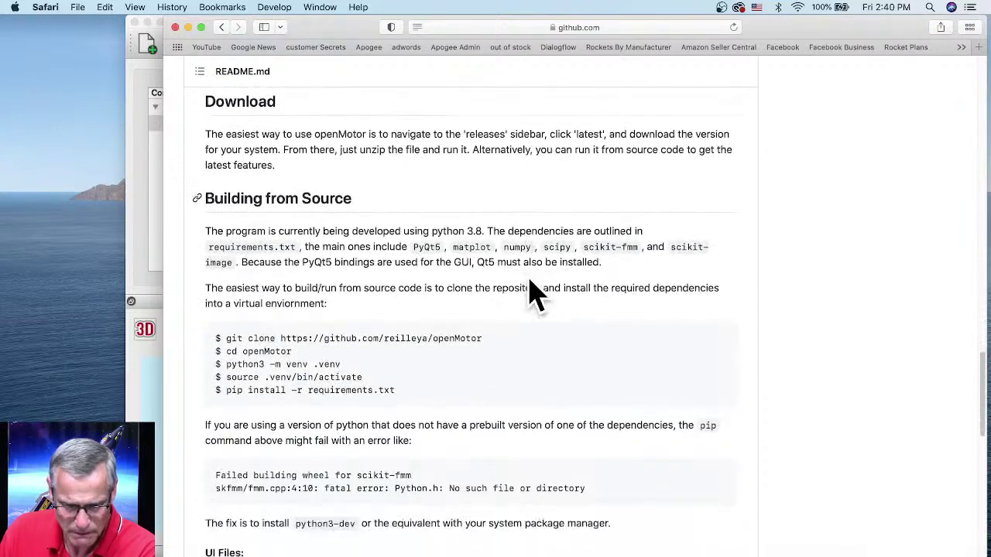
pyautogui.scroll(-6, 531, 291)
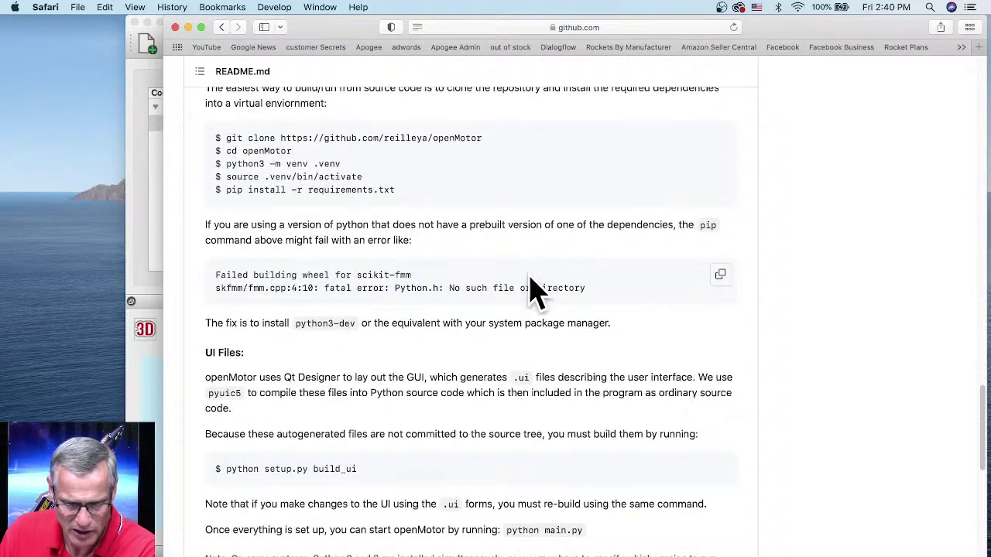
pyautogui.scroll(-9, 531, 290)
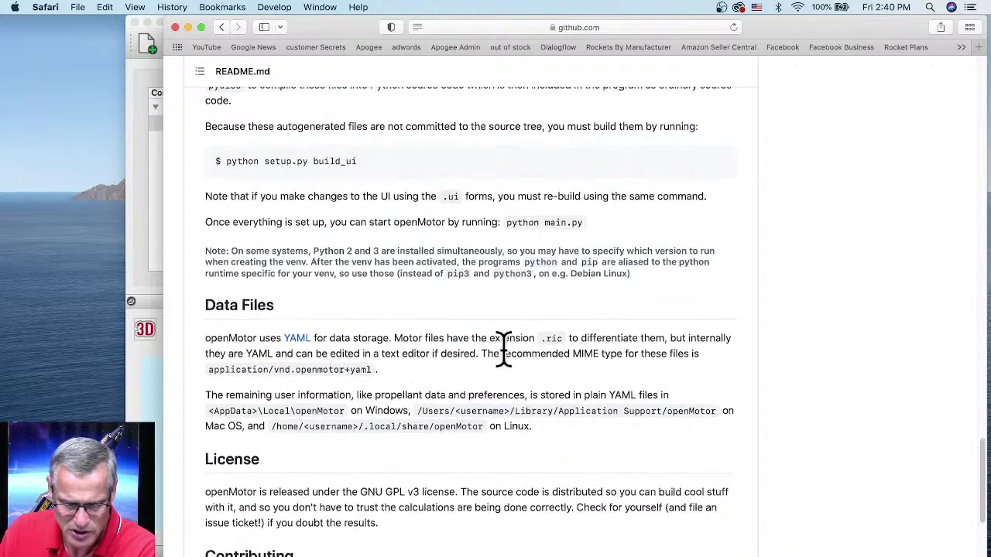
pyautogui.scroll(-4, 503, 349)
pyautogui.scroll(1, 526, 355)
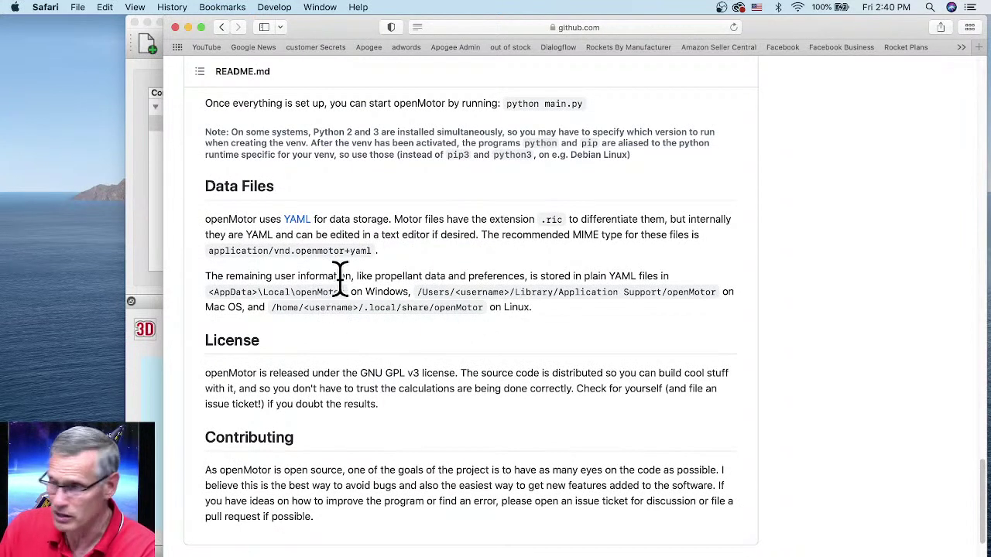
# Step: Open the YAML article linked from the README's data files section, skim its syntax description, and close the browser window
pyautogui.click(297, 220)
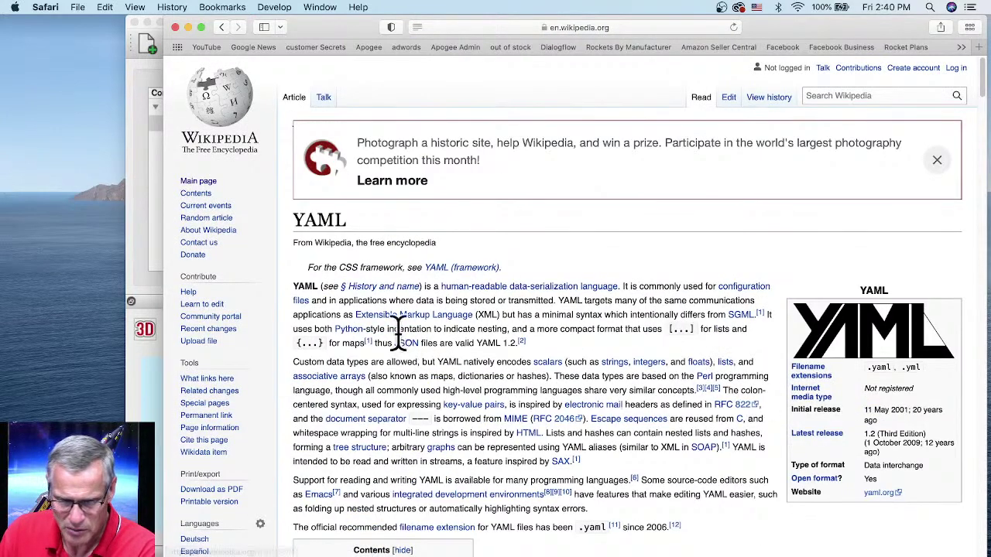
pyautogui.scroll(-15, 520, 336)
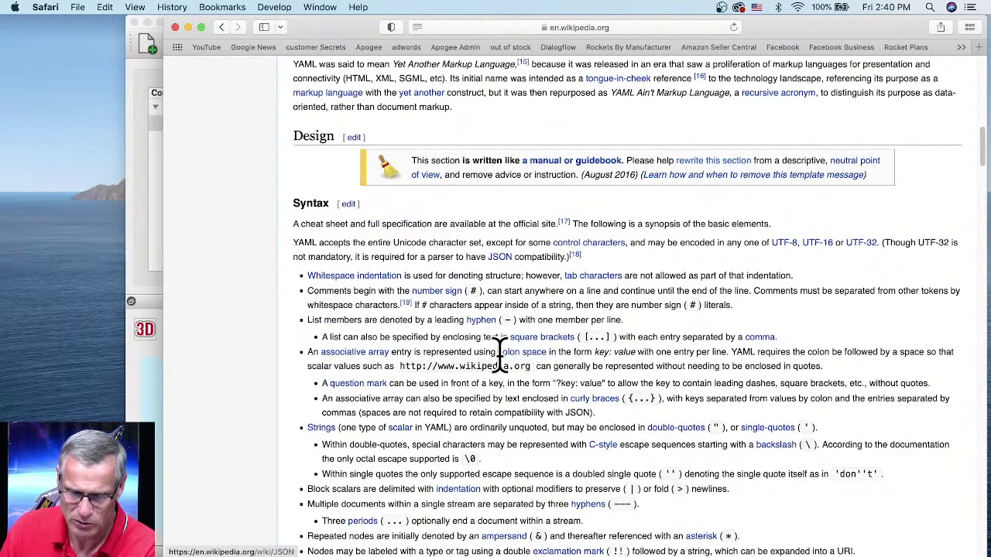
pyautogui.click(175, 28)
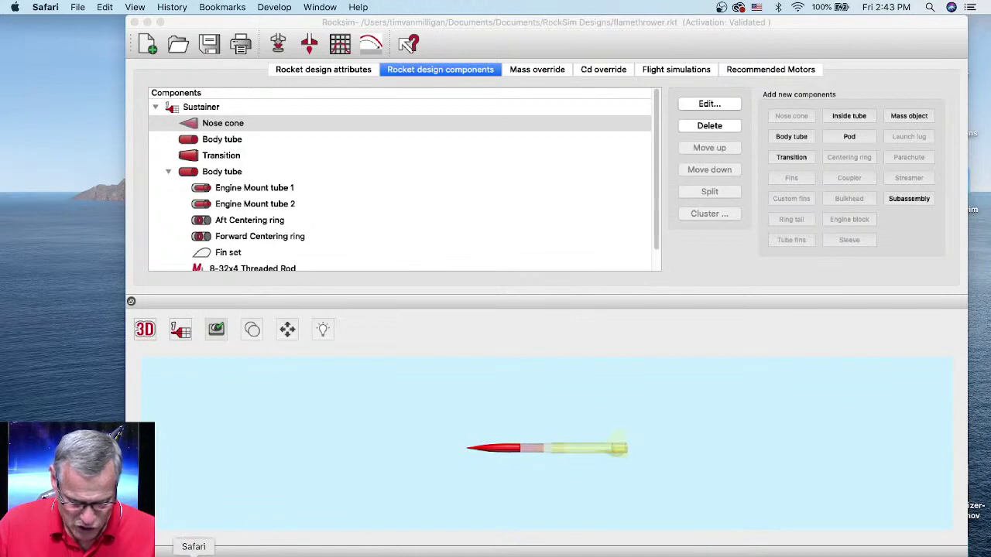
# Step: Reopen Safari on the Apogee Components homepage, adjust its window's position and size, and open the list of all Peak of Flight newsletters
pyautogui.click(195, 553)
pyautogui.moveTo(341, 24); pyautogui.dragTo(303, 23)
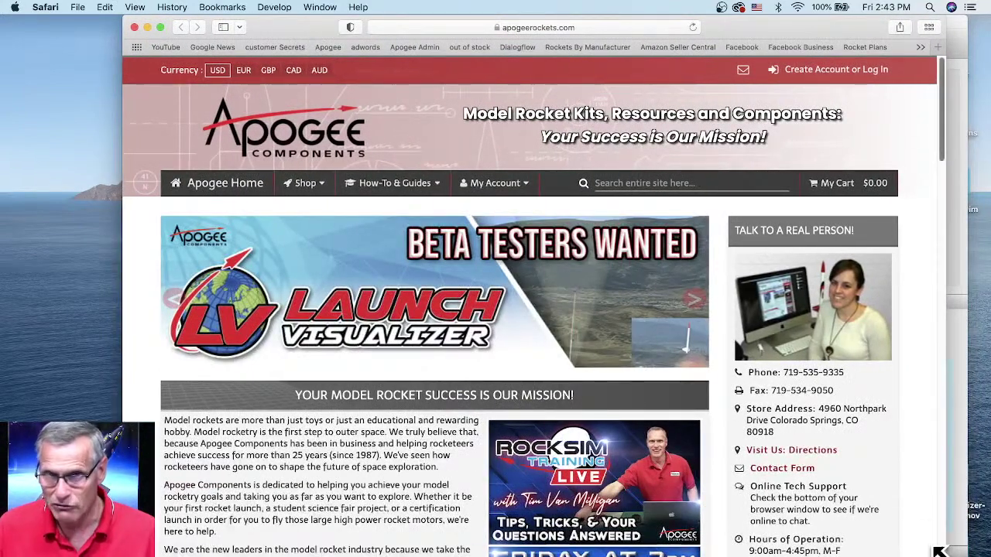
pyautogui.moveTo(943, 546); pyautogui.dragTo(958, 550)
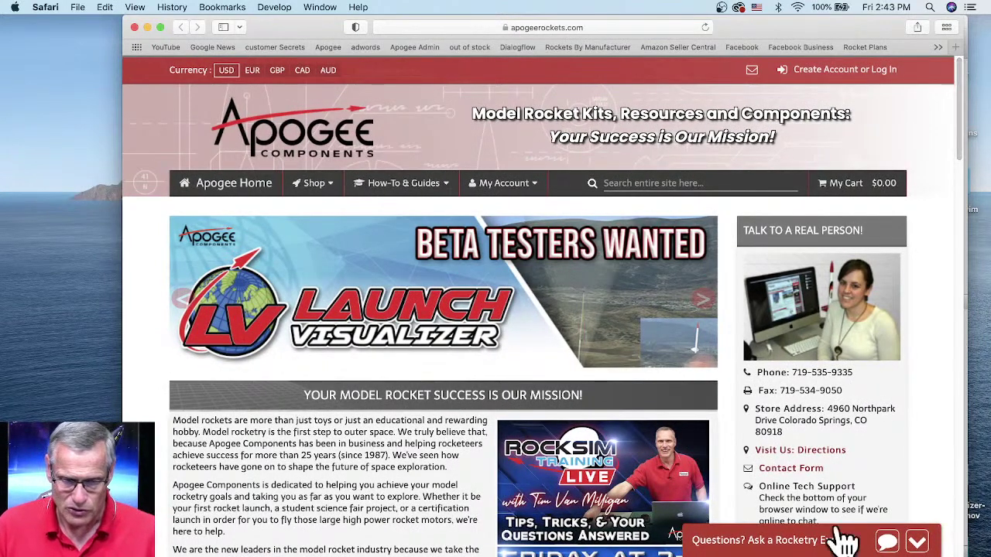
pyautogui.click(404, 189)
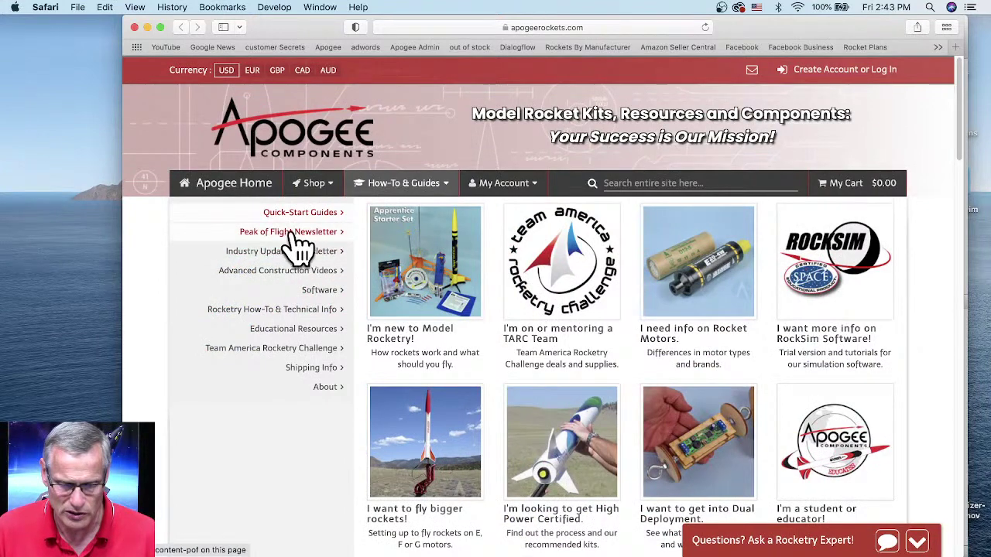
pyautogui.moveTo(311, 237)
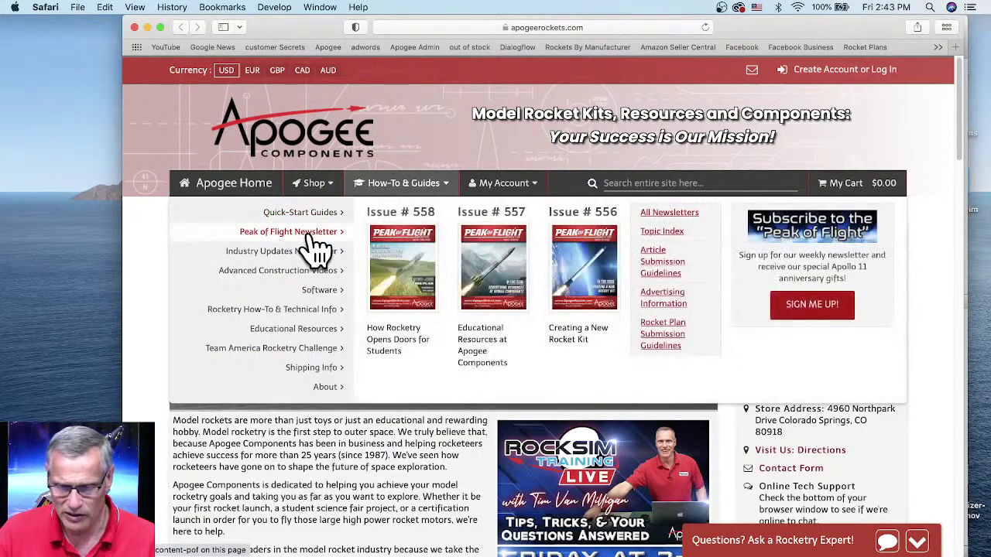
pyautogui.click(678, 213)
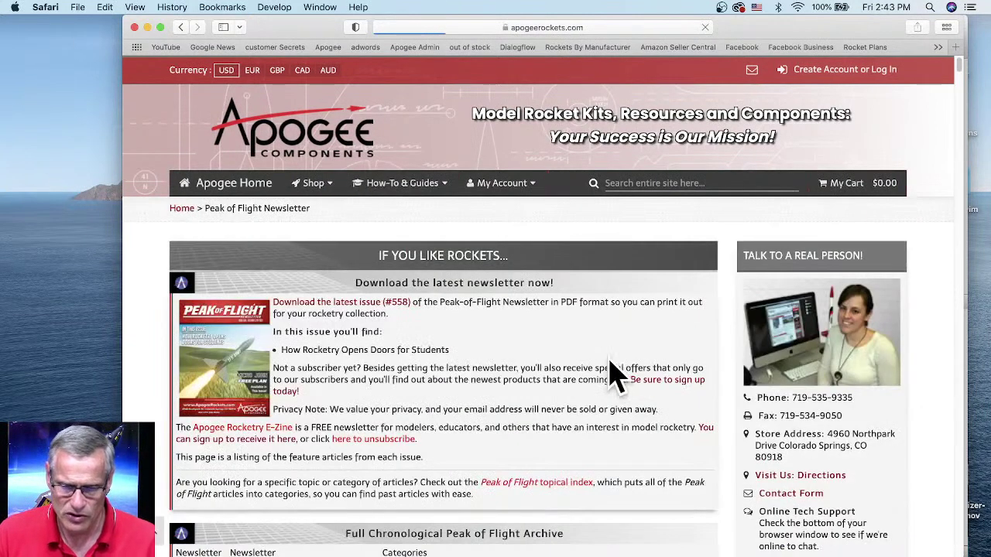
# Step: Search the newsletter archive for "coeffic" and open Issue #303, on determining a rocket's drag coefficient, in a new tab
pyautogui.scroll(-10, 537, 371)
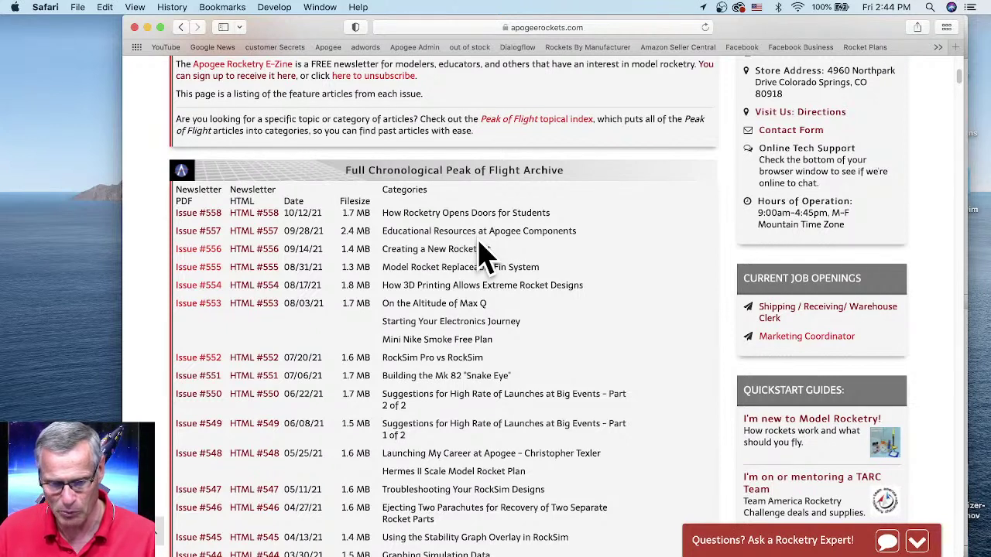
pyautogui.press('super+f')
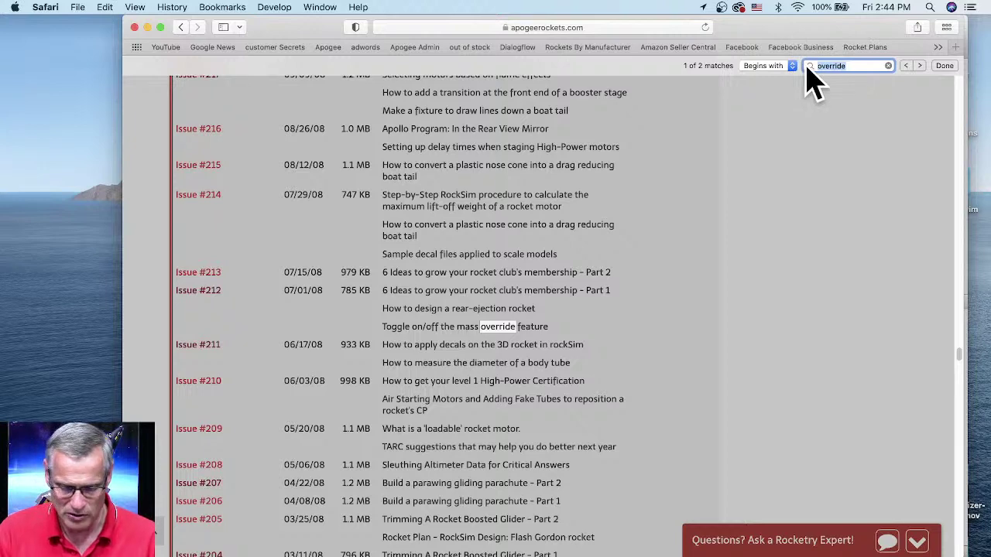
pyautogui.write('coeffic')
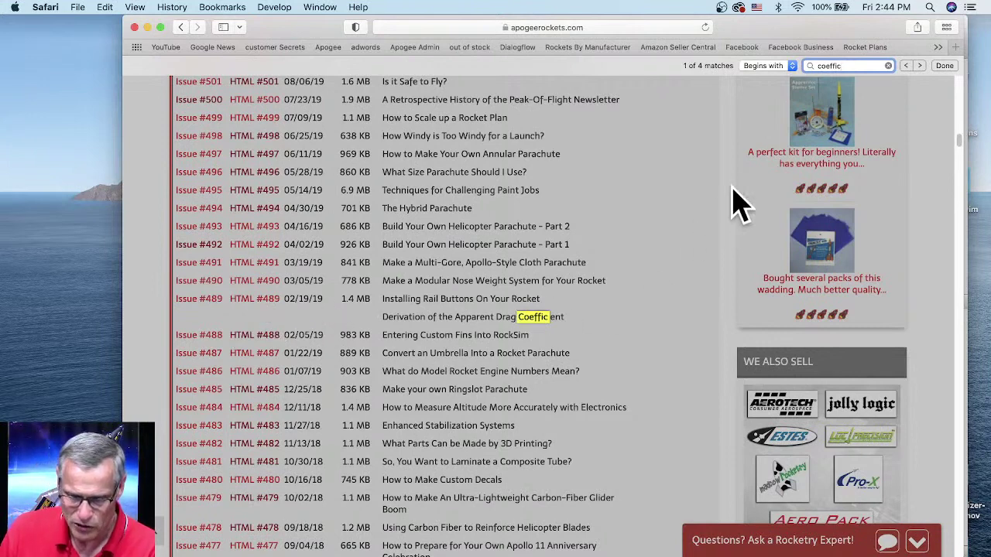
pyautogui.click(920, 65)
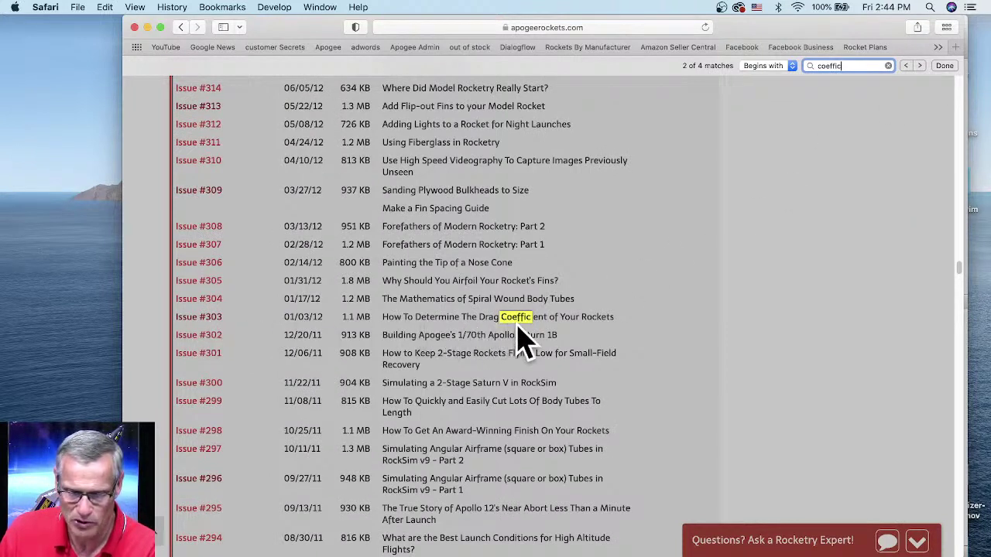
pyautogui.keyDown('super'); pyautogui.click(208, 317); pyautogui.keyUp('super')
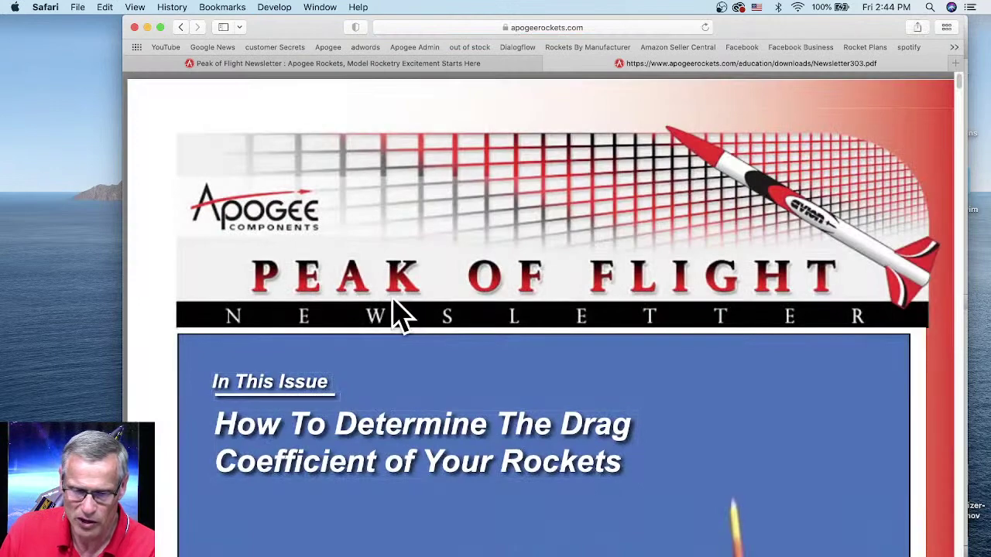
# Step: Look over the cover page of the Issue 303 newsletter and return to the newsletter archive list
pyautogui.scroll(-2, 480, 295)
pyautogui.scroll(3, 553, 287)
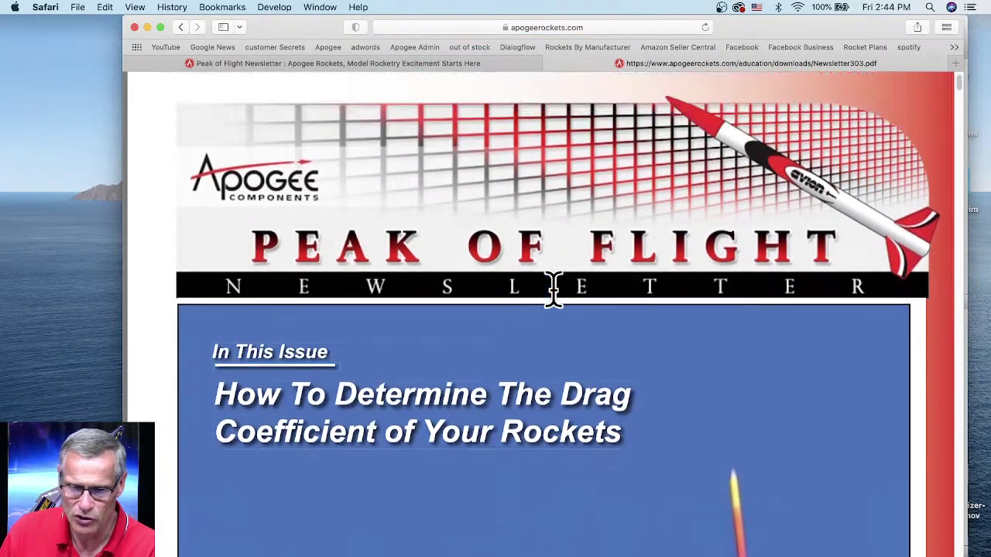
pyautogui.scroll(-5, 620, 341)
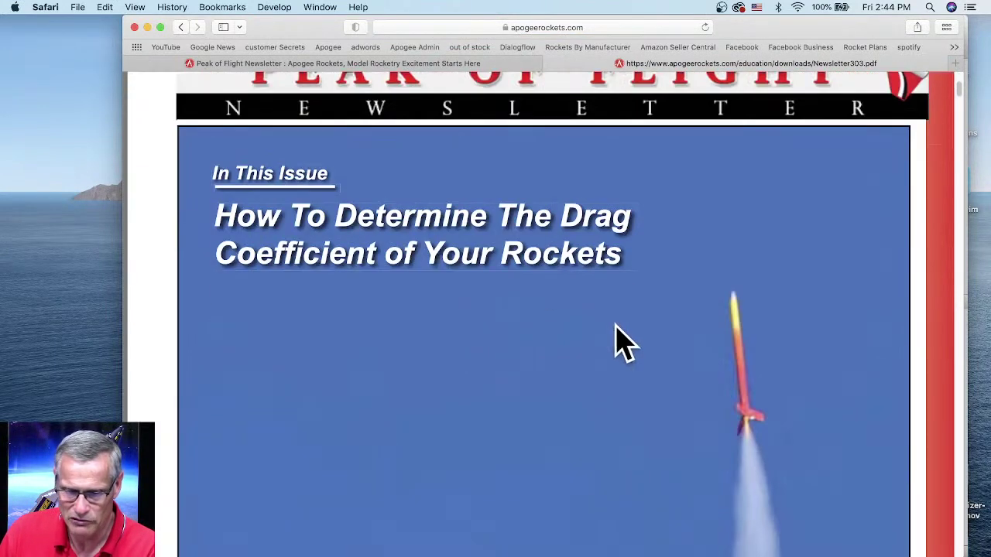
pyautogui.scroll(-1, 613, 339)
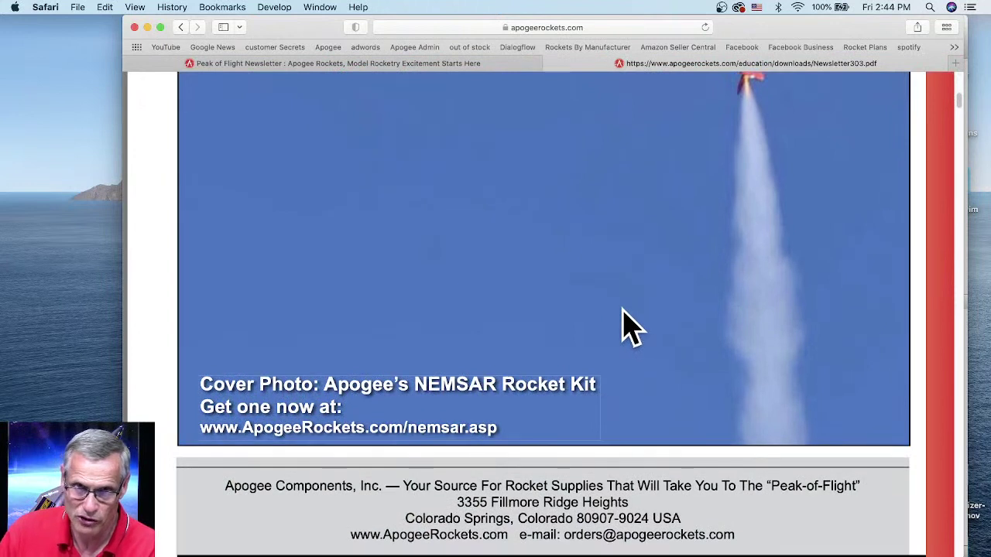
pyautogui.scroll(-2, 619, 325)
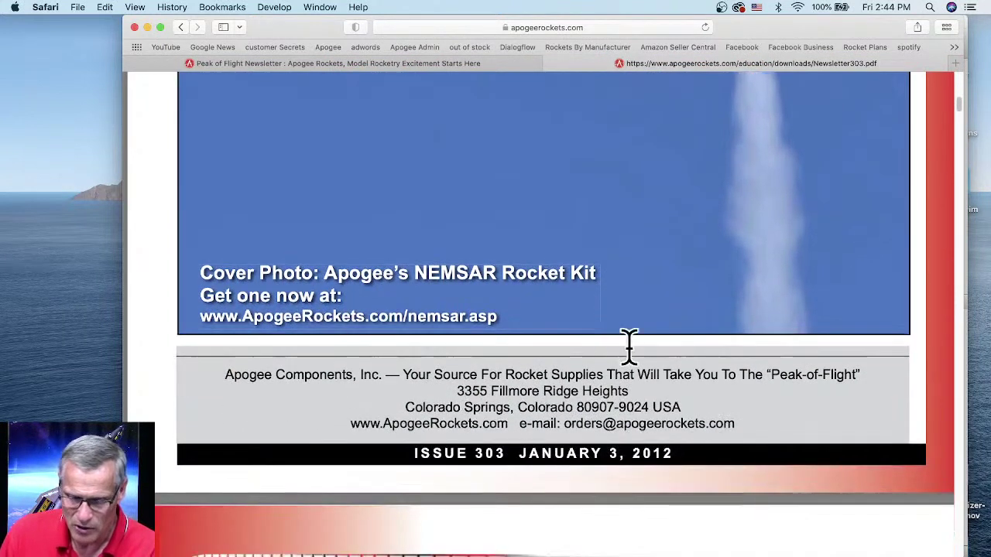
pyautogui.click(378, 64)
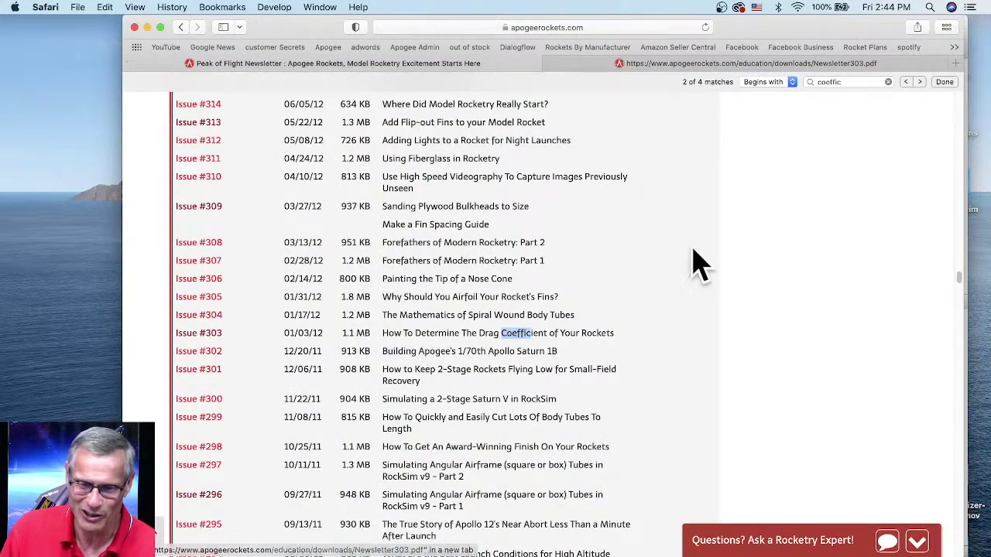
pyautogui.scroll(3, 774, 271)
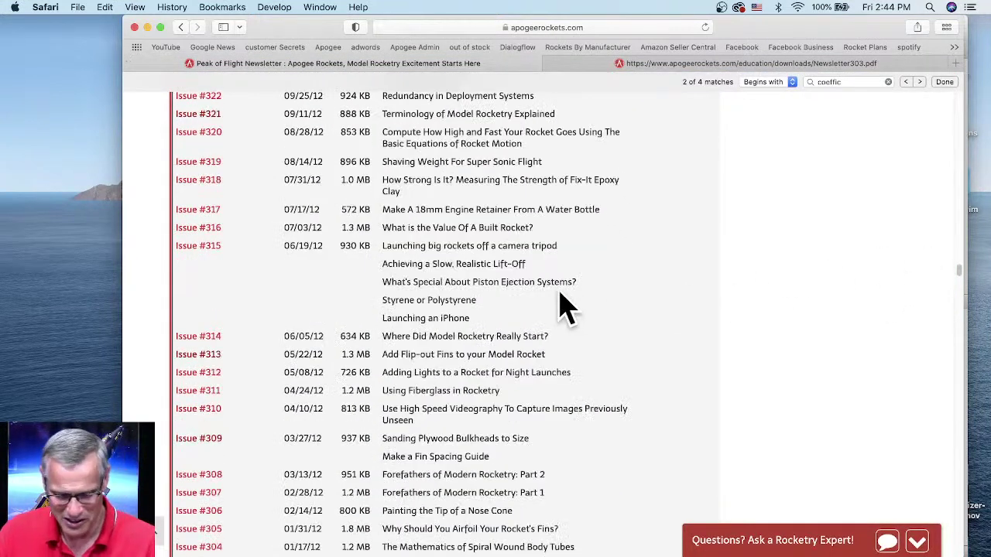
# Step: View the newsletter subscription page through the homepage's 25 free rocket plans banner in a new tab, and return to the Issue 303 newsletter
pyautogui.press('super+t')
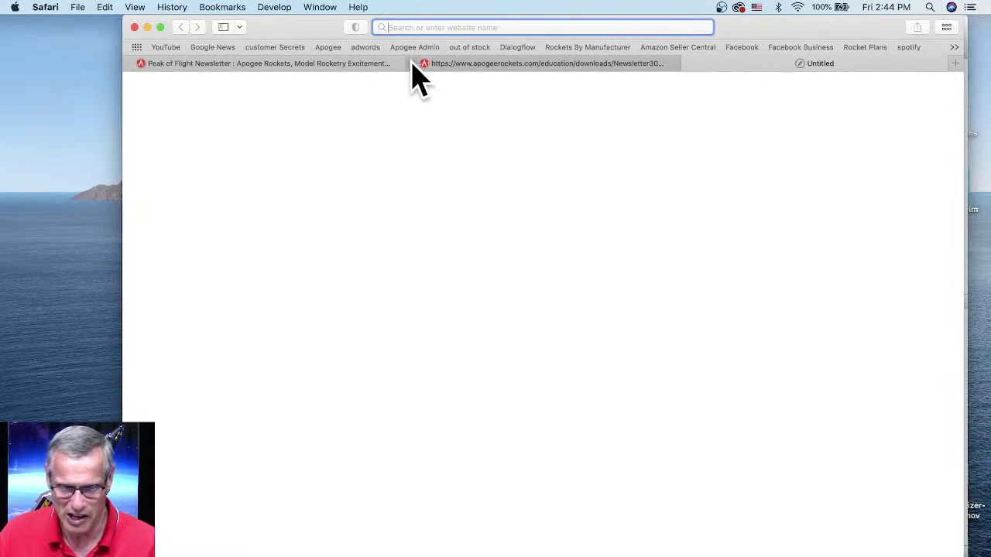
pyautogui.click(328, 48)
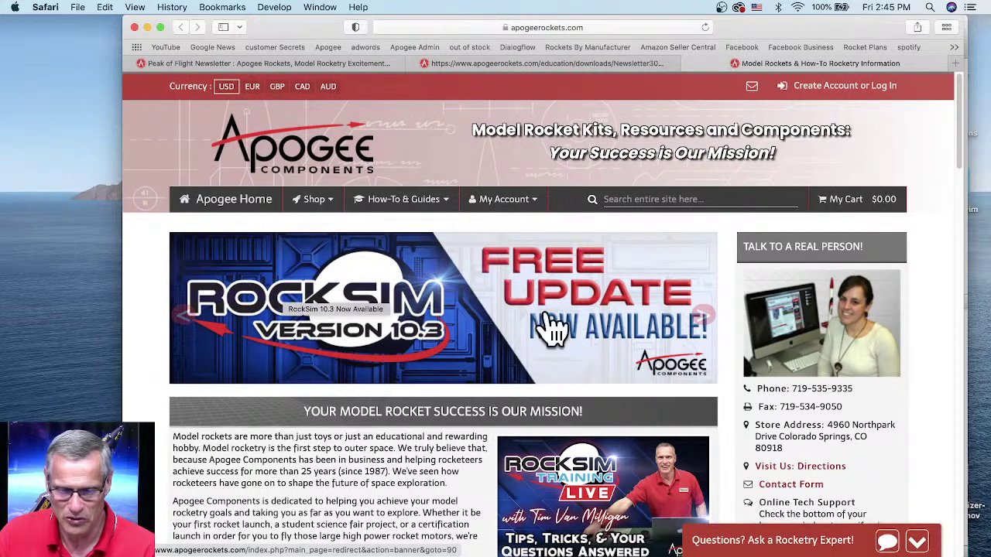
pyautogui.click(702, 316)
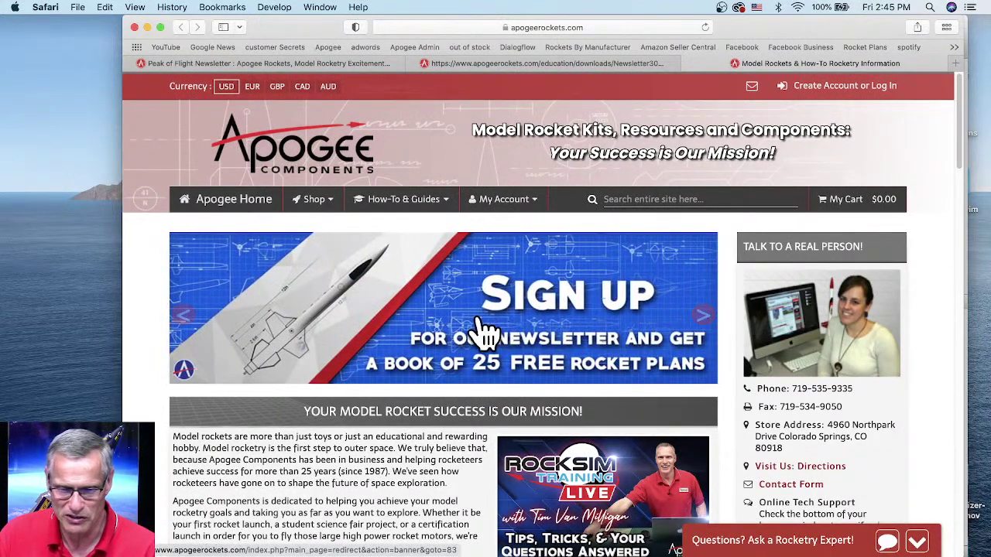
pyautogui.click(589, 350)
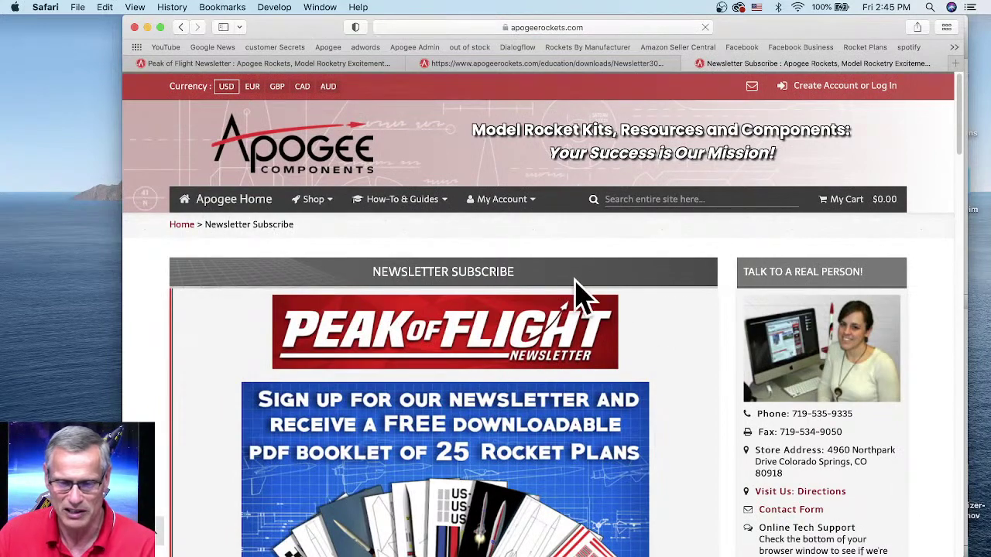
pyautogui.scroll(-5, 579, 291)
pyautogui.scroll(-5, 431, 237)
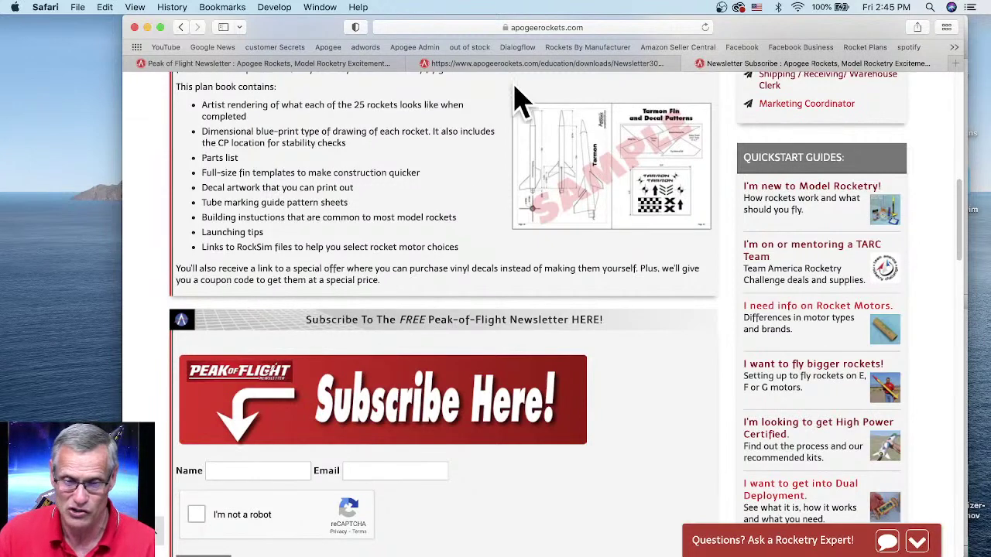
pyautogui.click(526, 64)
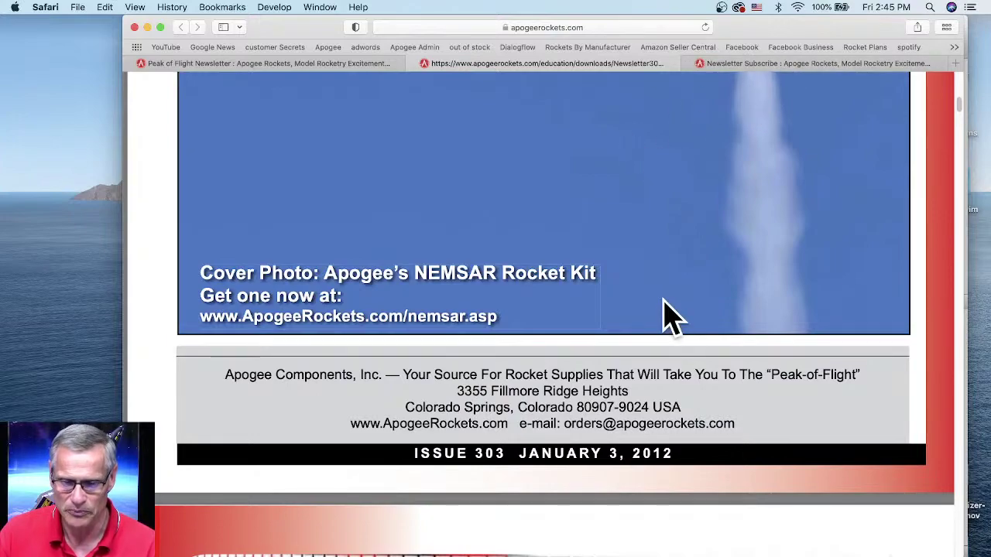
# Step: Read the Issue 303 drag coefficient article, from altitude back-tracking through the altimeter graphs to the velocity back-tracking procedure on page 4
pyautogui.scroll(-10, 665, 317)
pyautogui.scroll(-5, 465, 287)
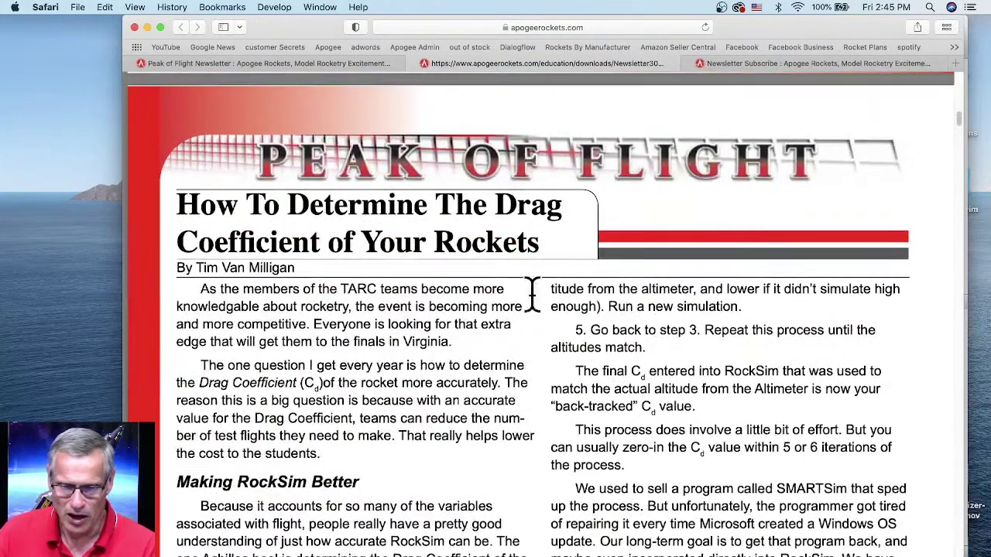
pyautogui.scroll(-3, 454, 283)
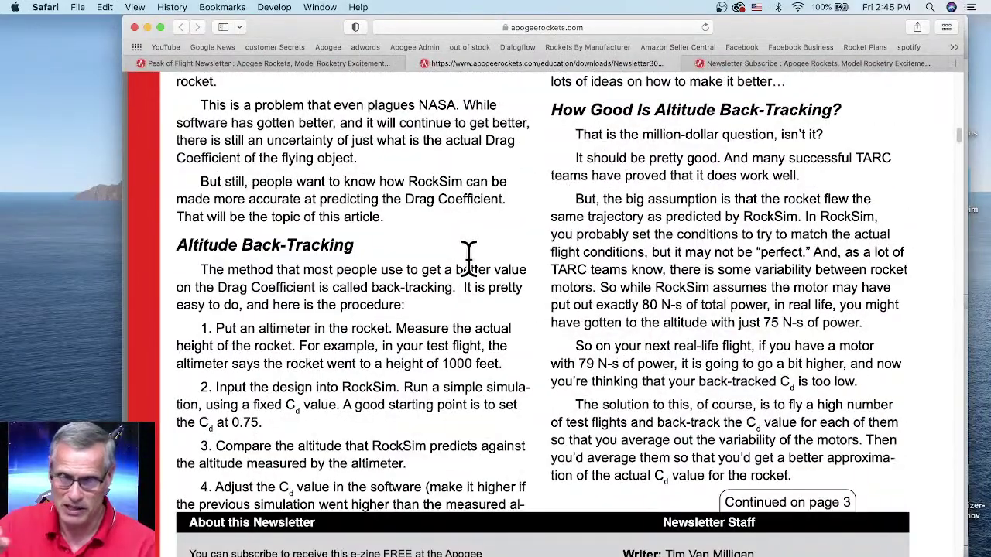
pyautogui.scroll(-10, 507, 248)
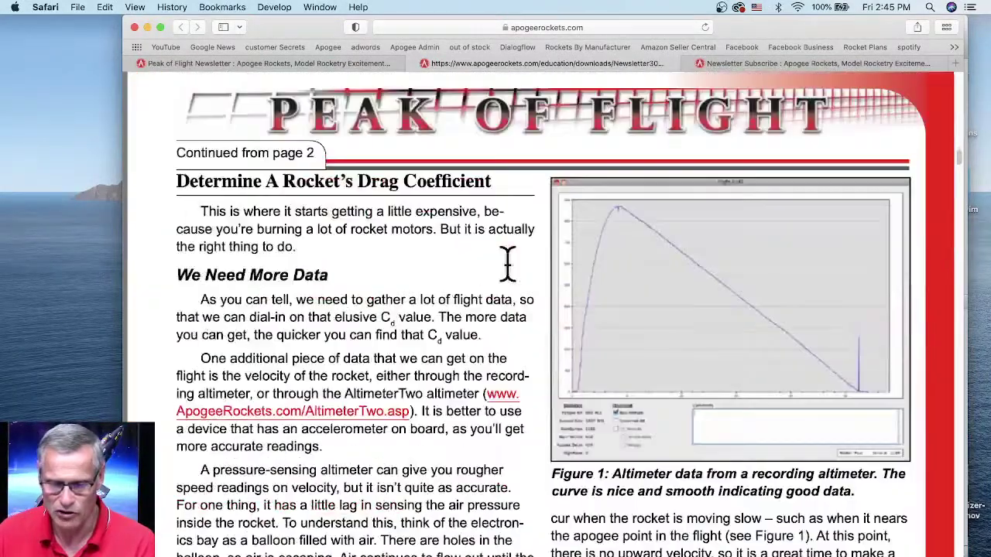
pyautogui.scroll(-10, 414, 285)
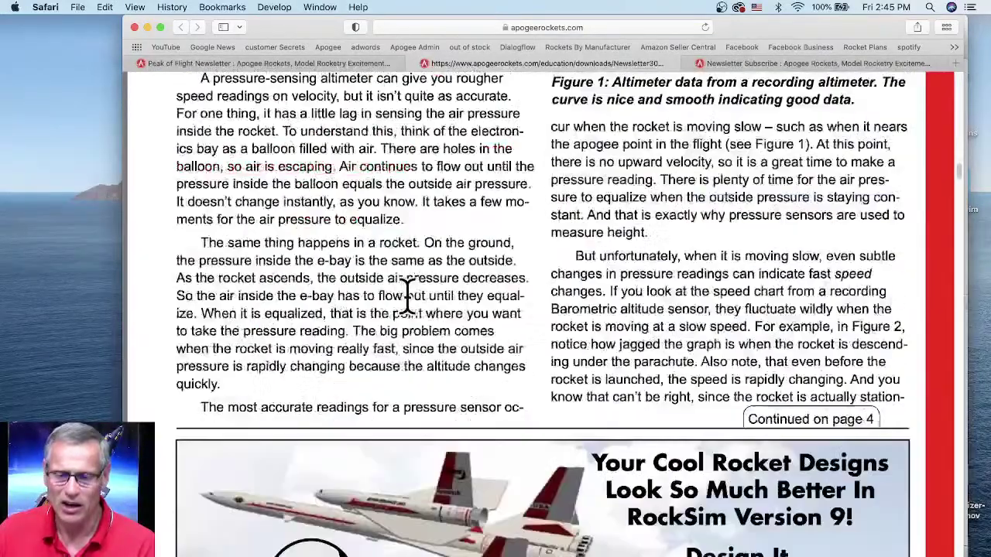
pyautogui.scroll(-8, 409, 293)
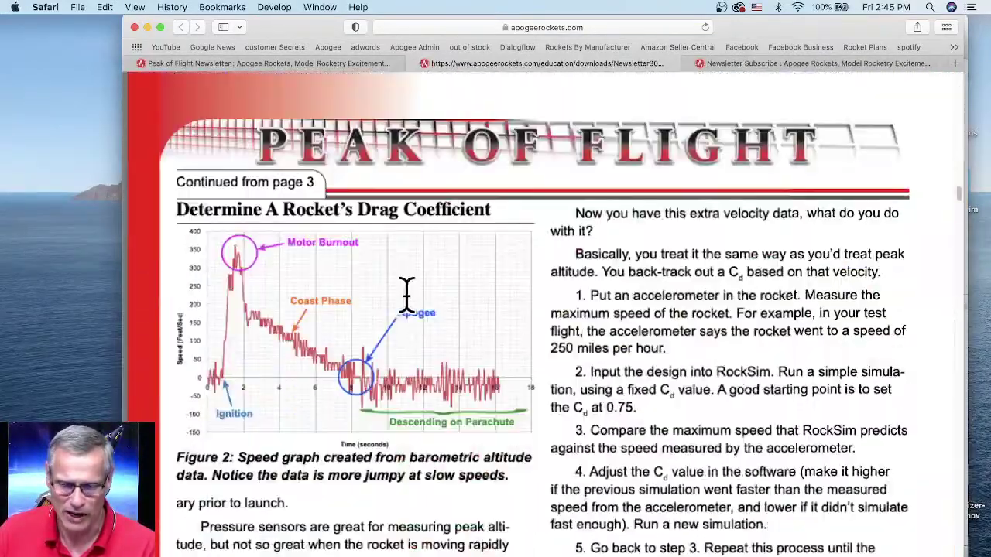
pyautogui.scroll(-2, 405, 293)
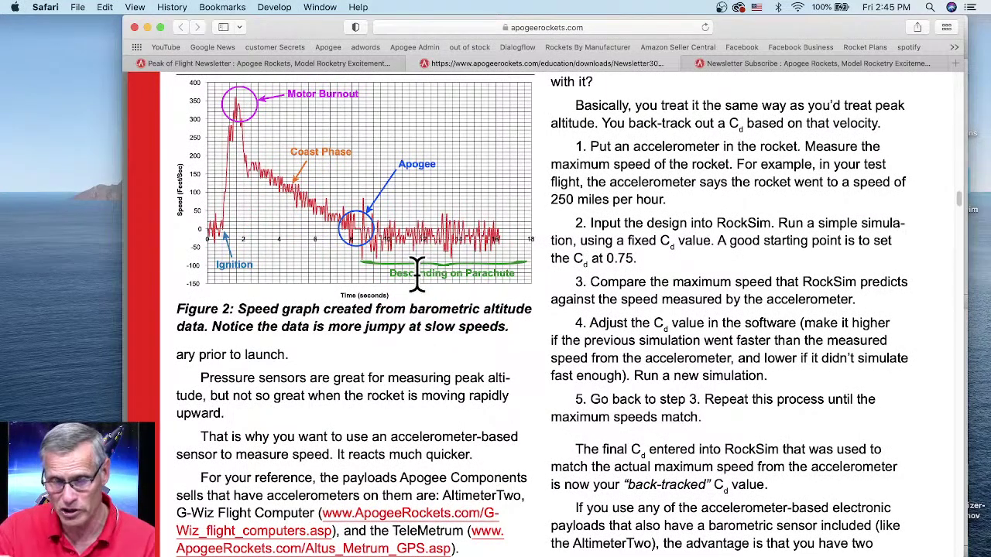
pyautogui.scroll(-2, 580, 280)
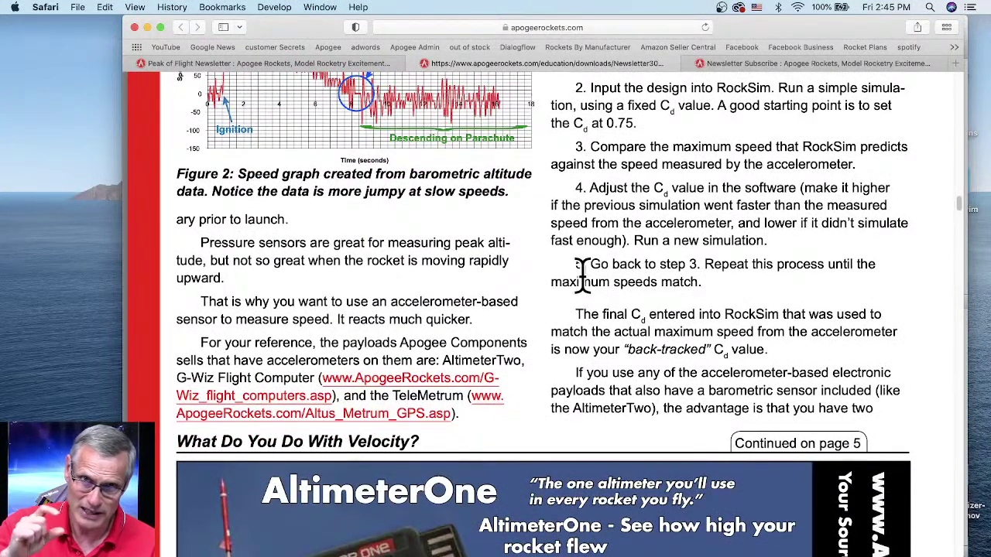
pyautogui.scroll(-1, 582, 276)
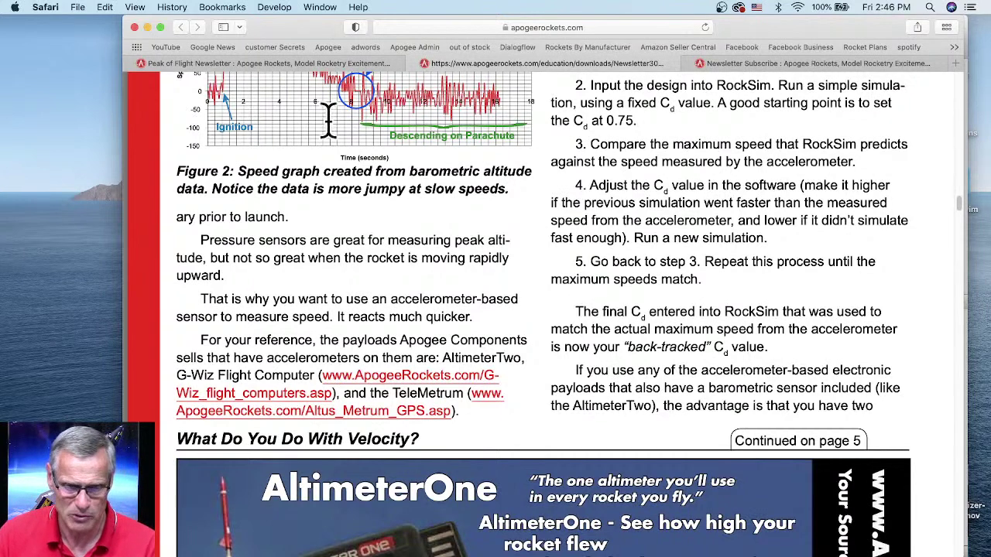
# Step: Return to the newsletter archive page and open the shop's Dual-Deployment category under Electronics & Payloads
pyautogui.click(291, 63)
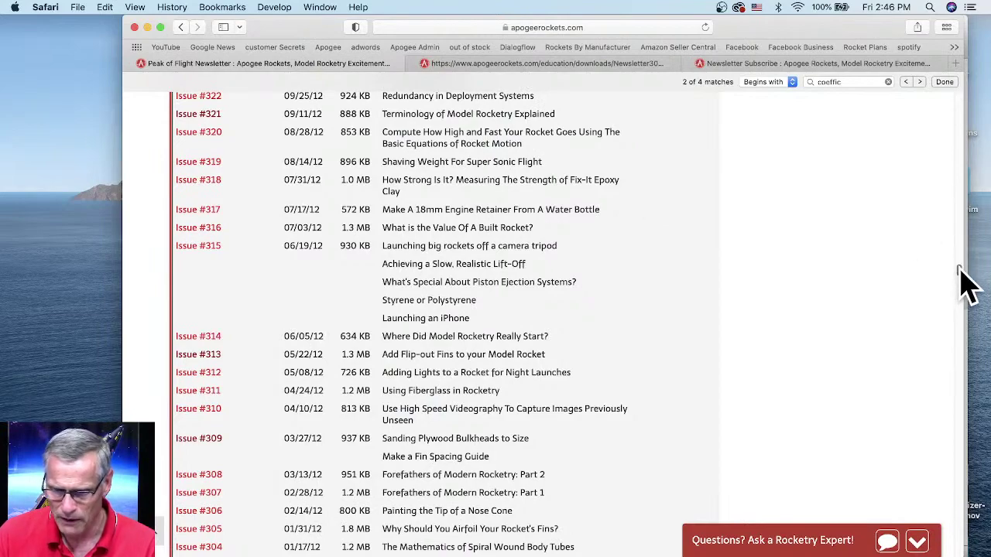
pyautogui.scroll(20, 232, 534)
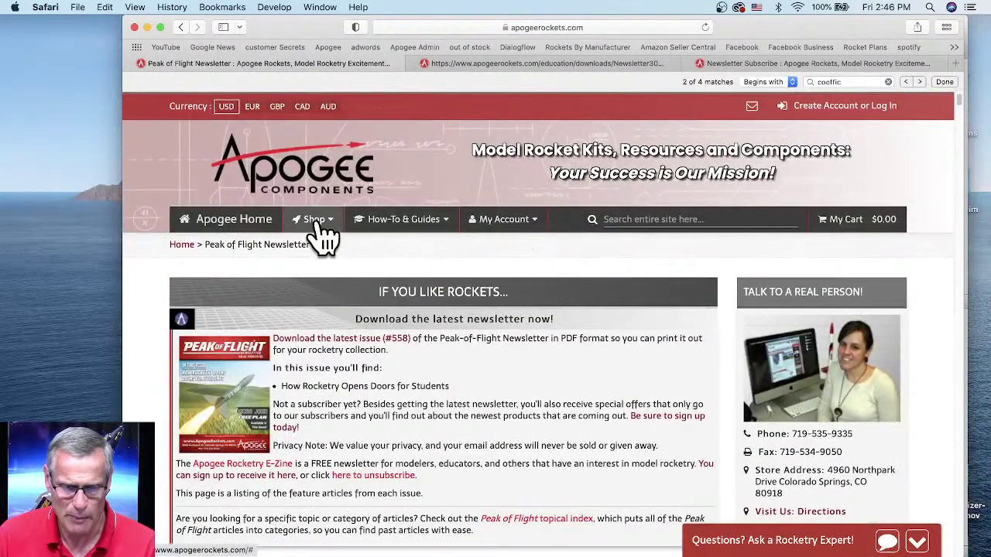
pyautogui.click(316, 223)
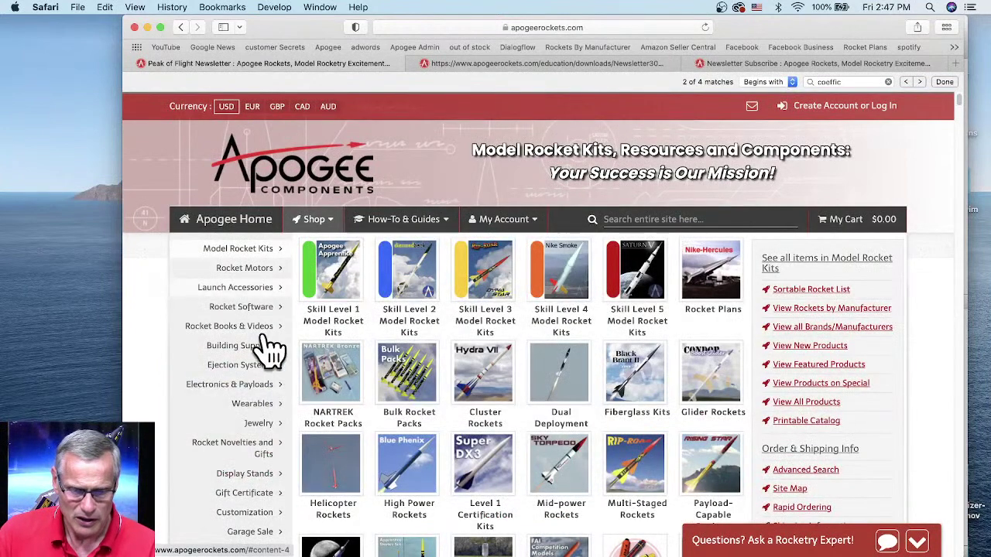
pyautogui.click(242, 385)
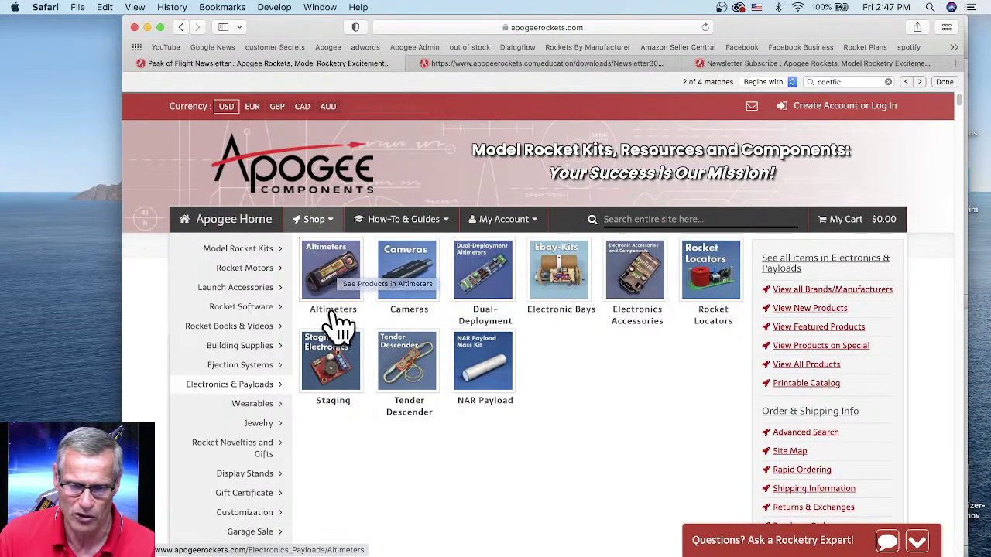
pyautogui.click(486, 277)
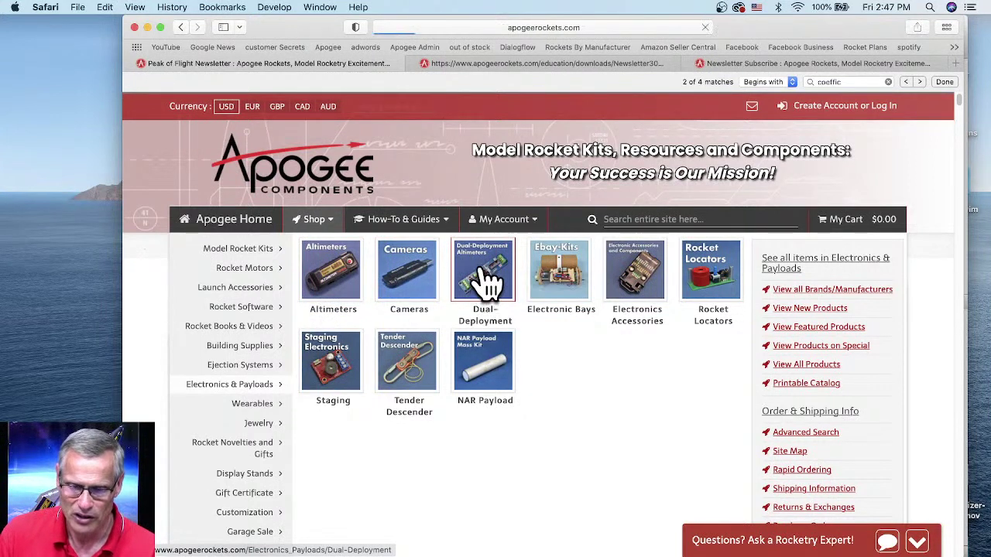
# Step: Look through the dual-deployment altimeter listing from Chute Release to TripleFire, highlighting the TeleMetrum product name
pyautogui.scroll(-5, 486, 282)
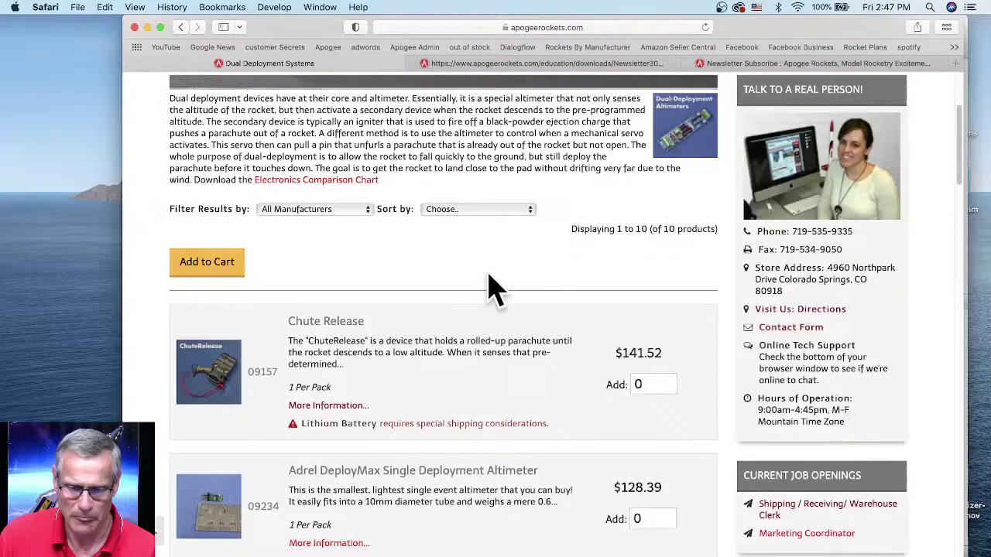
pyautogui.scroll(-5, 487, 290)
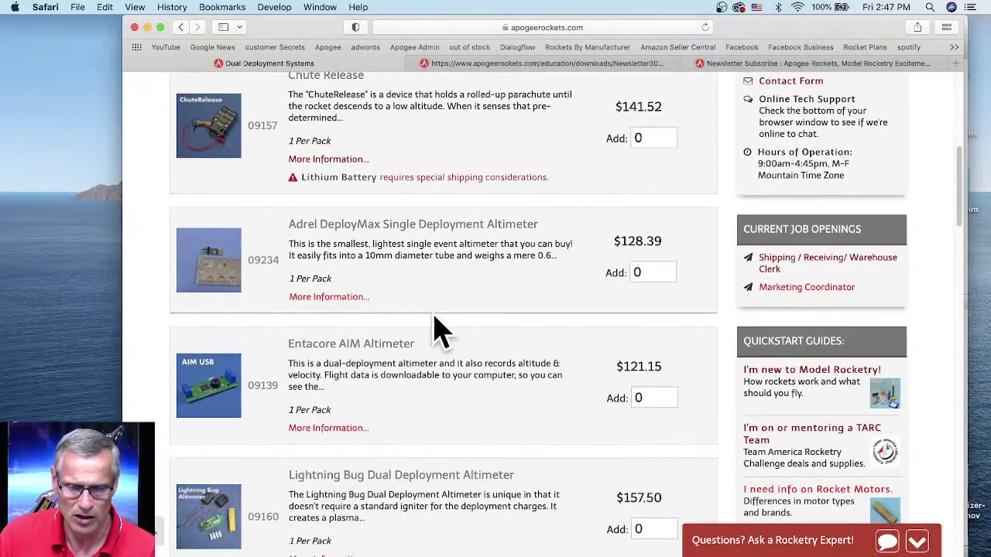
pyautogui.scroll(-5, 434, 329)
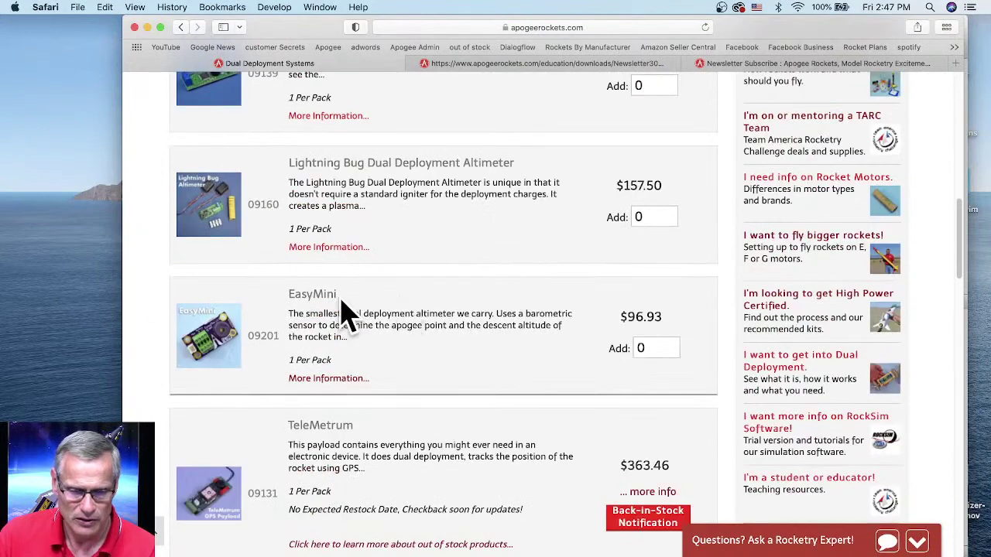
pyautogui.scroll(-2, 347, 317)
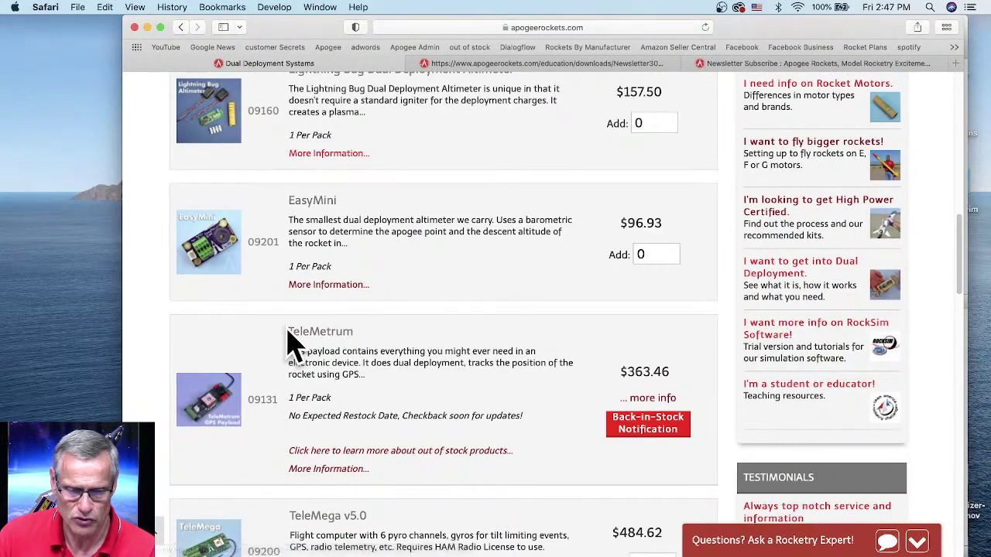
pyautogui.moveTo(288, 331); pyautogui.dragTo(353, 332)
pyautogui.scroll(-1, 453, 352)
pyautogui.scroll(-1, 456, 352)
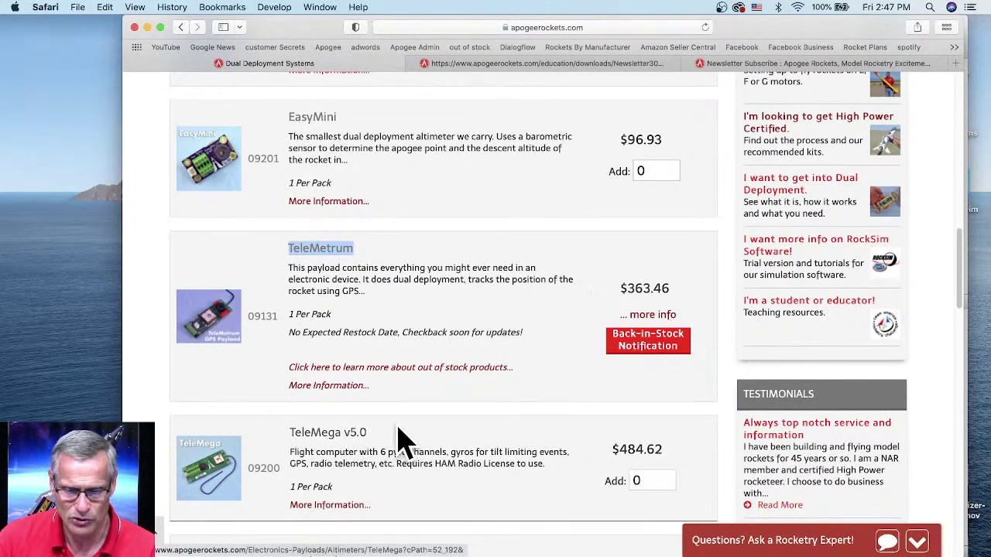
pyautogui.scroll(-1, 437, 429)
pyautogui.scroll(-5, 440, 333)
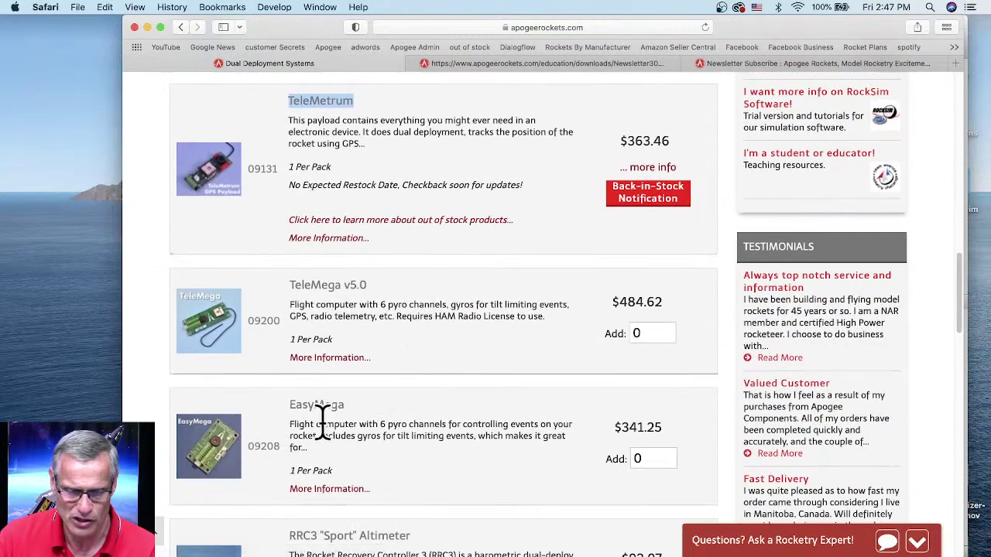
pyautogui.scroll(-2, 356, 427)
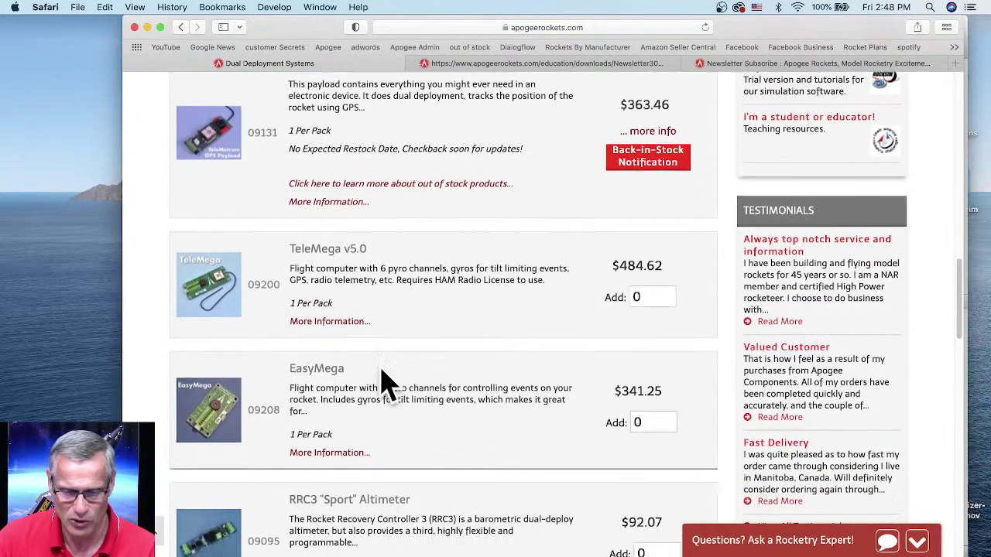
pyautogui.scroll(-6, 390, 348)
pyautogui.scroll(-3, 436, 340)
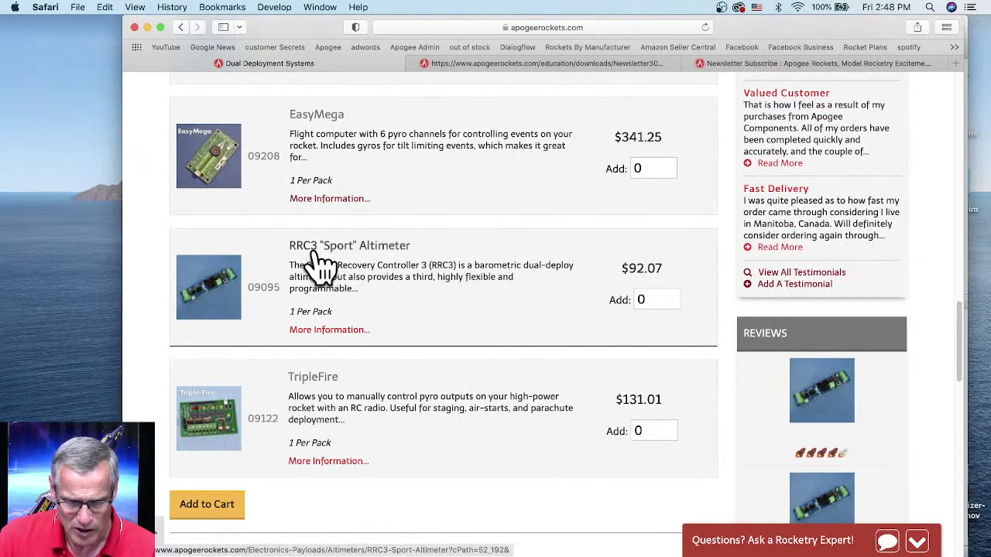
# Step: Open the RRC3 "Sport" Altimeter product page and highlight its peak and average acceleration entry in the electronics specifications
pyautogui.click(356, 249)
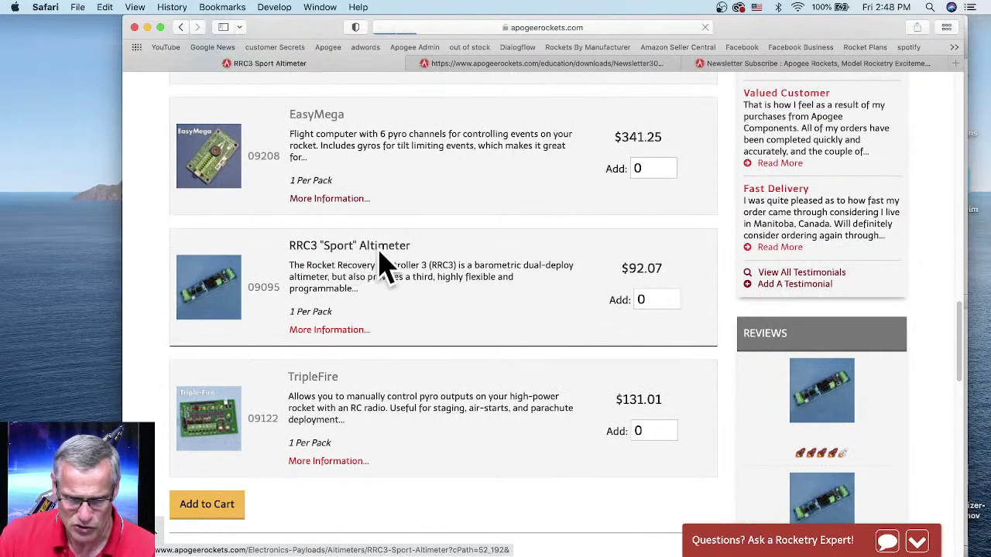
pyautogui.scroll(-4, 592, 370)
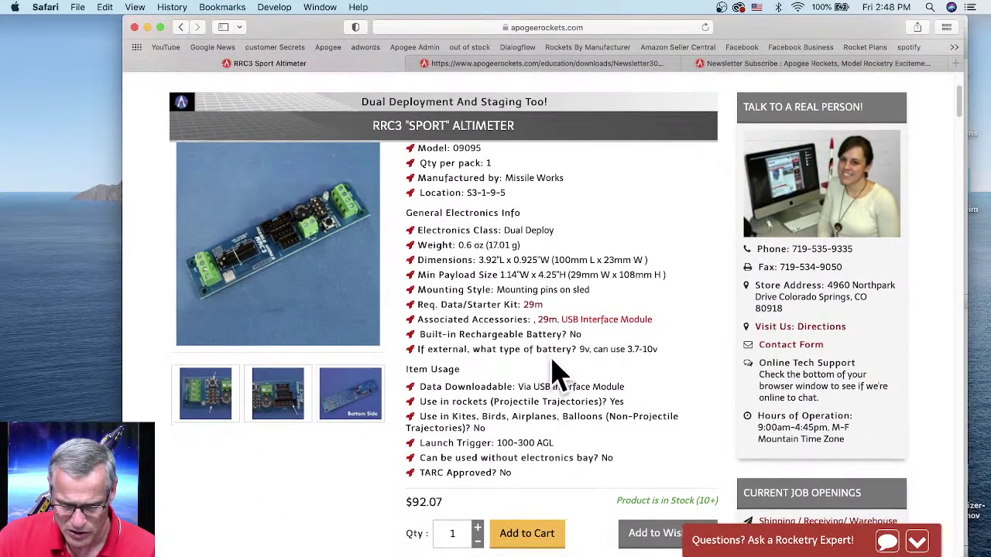
pyautogui.scroll(-9, 405, 342)
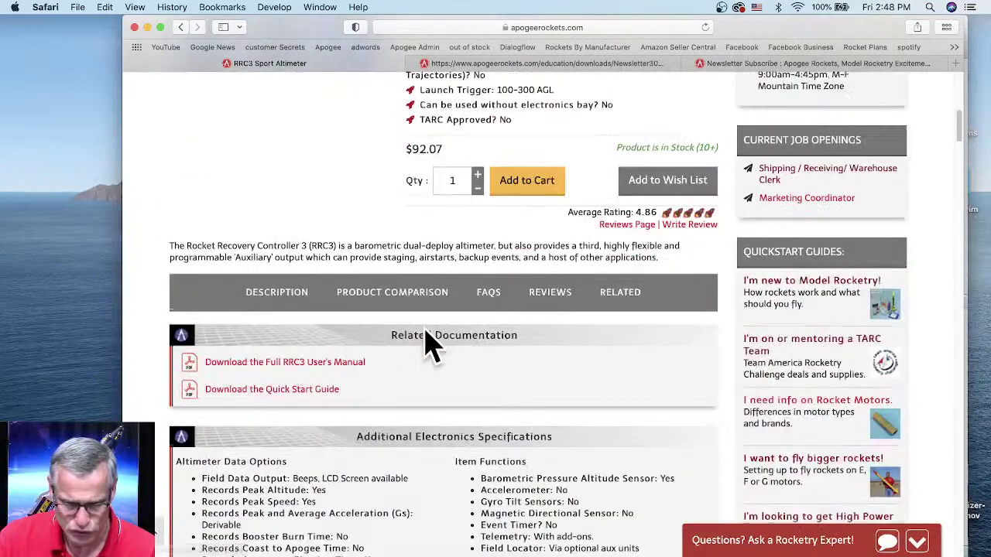
pyautogui.scroll(-5, 426, 343)
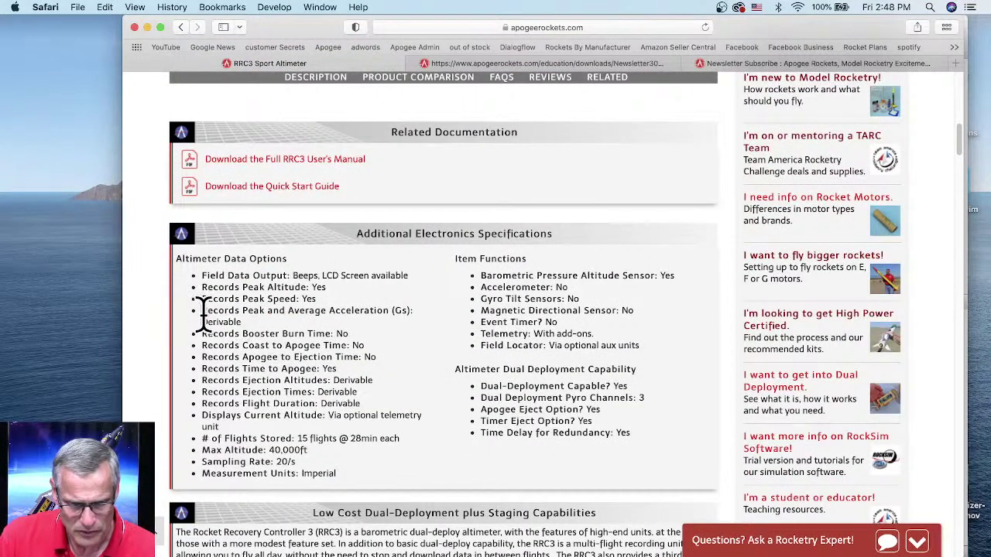
pyautogui.moveTo(226, 311); pyautogui.dragTo(417, 316)
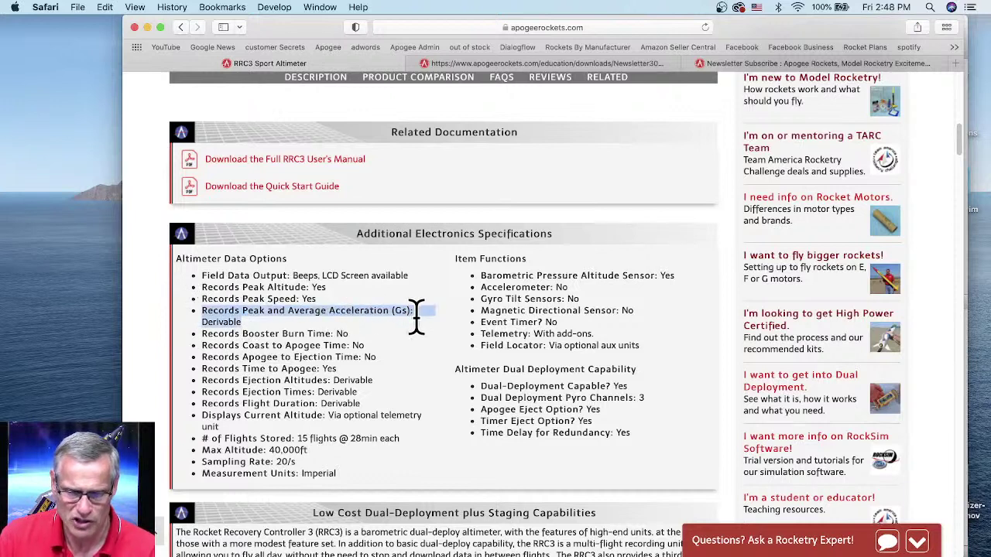
pyautogui.click(249, 331)
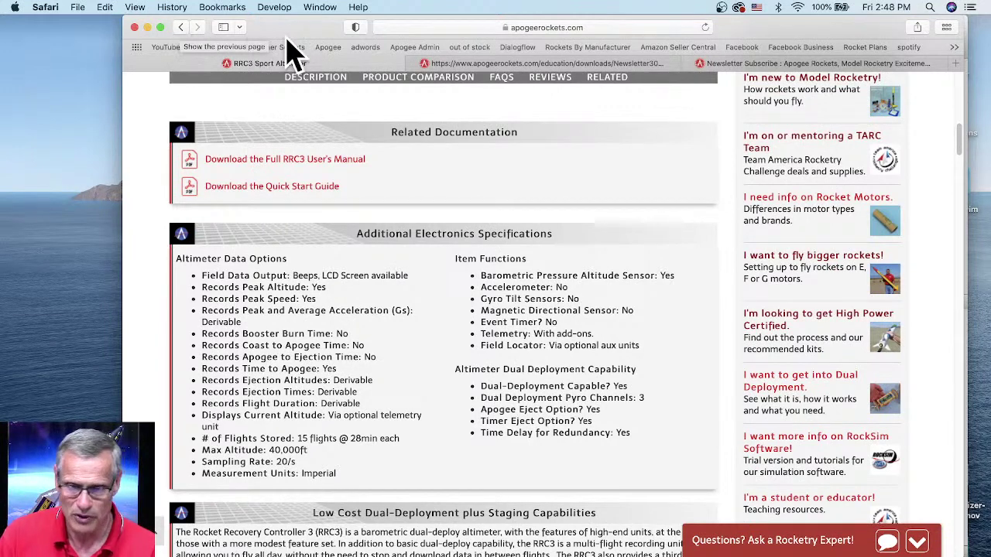
# Step: Go back to the Issue 303 newsletter and examine the Deceleration Vs Time graph on the page following page 9
pyautogui.moveTo(504, 63)
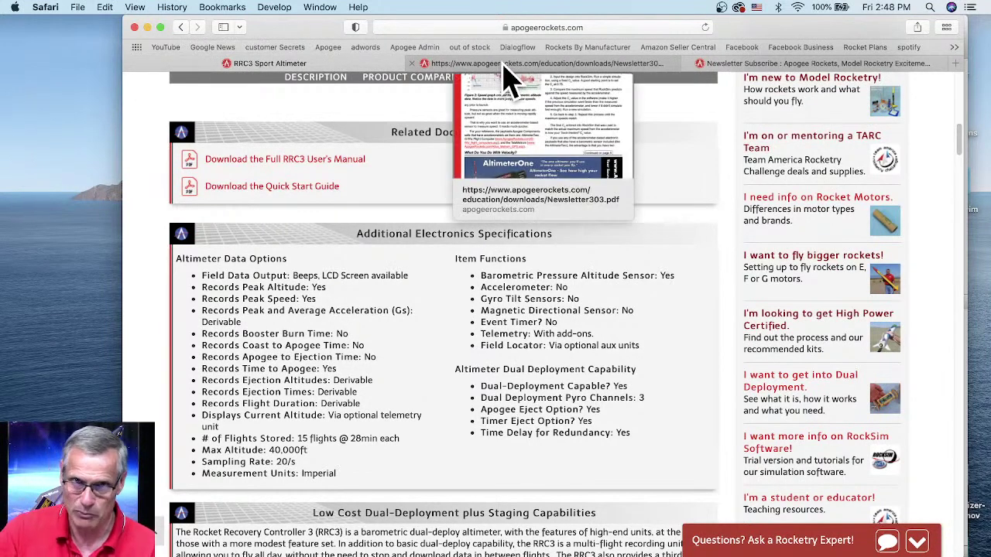
pyautogui.click(504, 63)
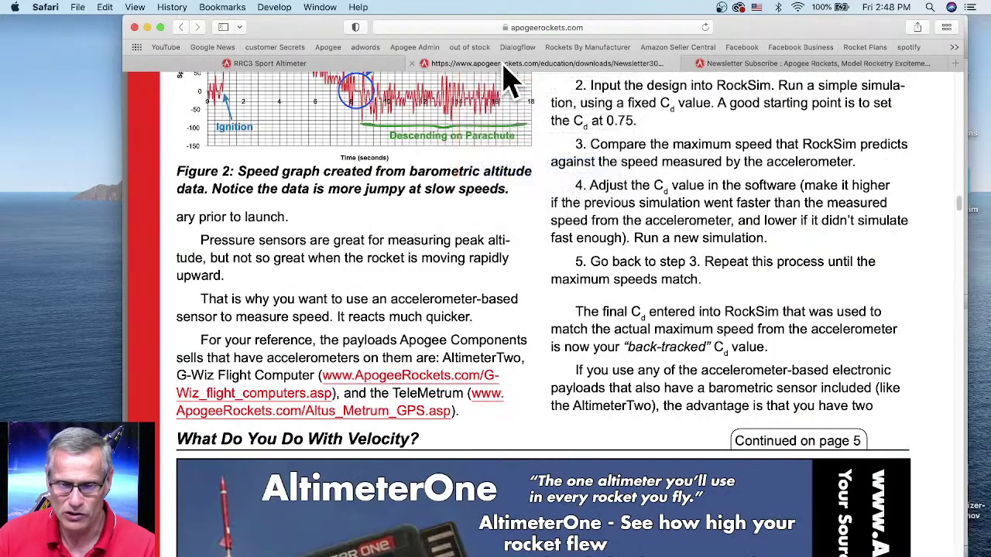
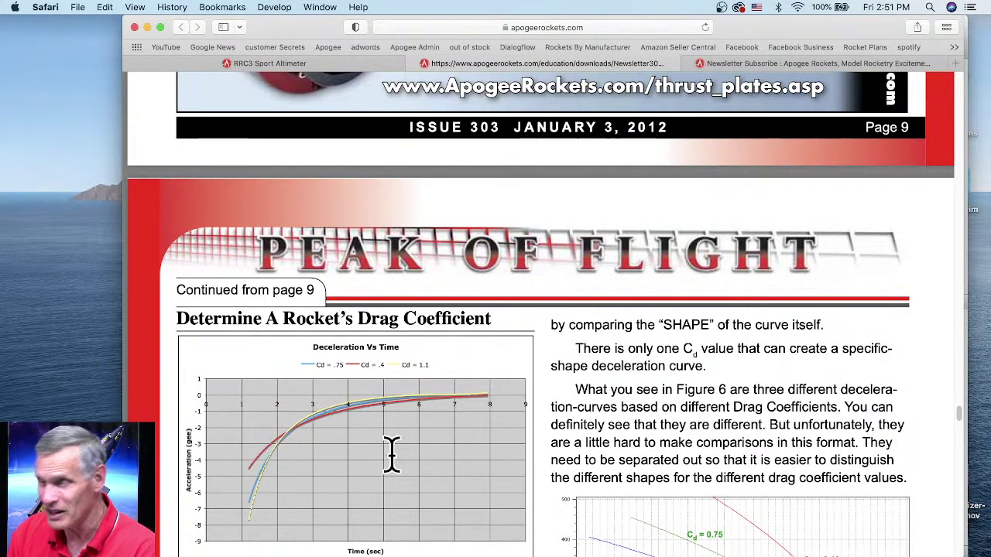
pyautogui.moveTo(601, 504)
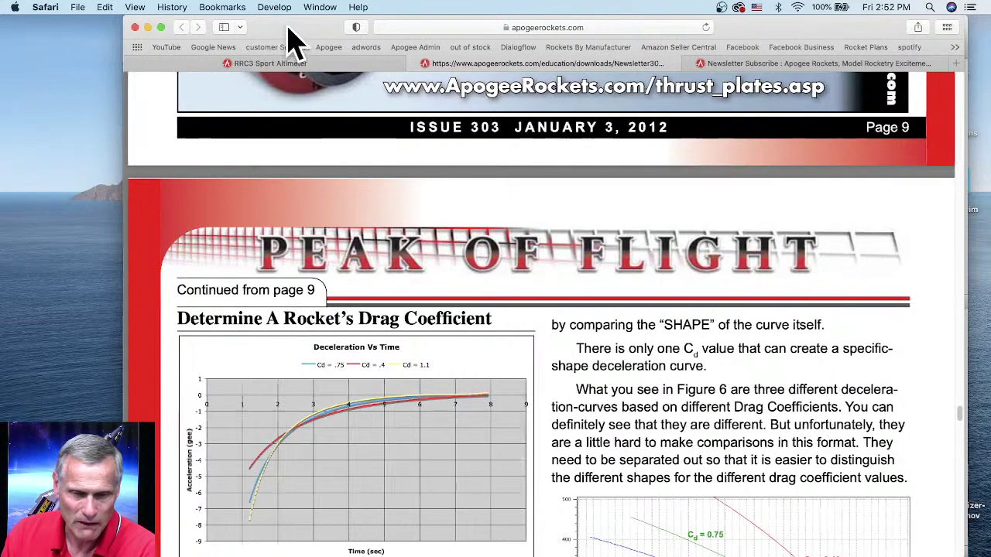
# Step: Move the Safari window aside, switch to RockSim, launch RockSim Pro past its splash screen, and reposition its untitled design window
pyautogui.moveTo(289, 31); pyautogui.dragTo(237, 159)
pyautogui.click(506, 48)
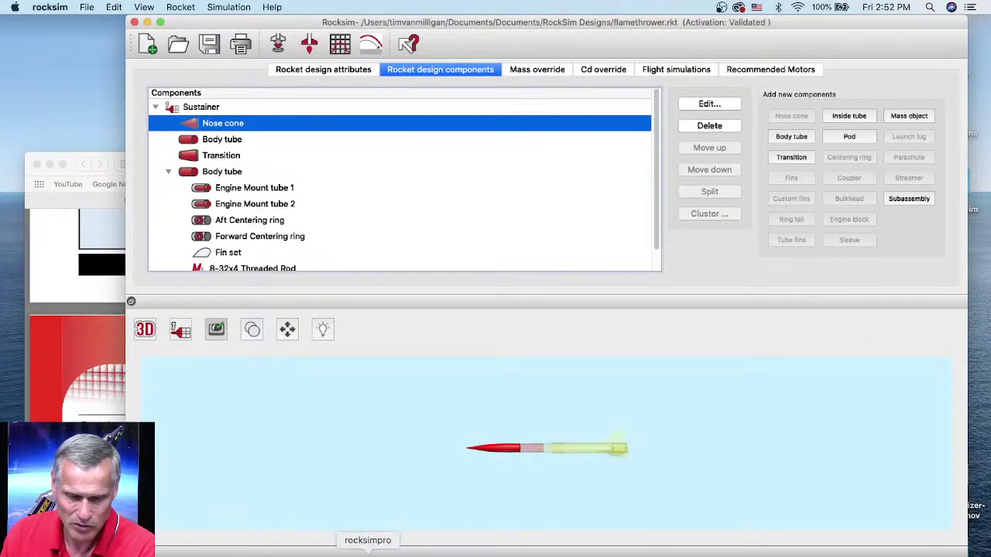
pyautogui.click(350, 553)
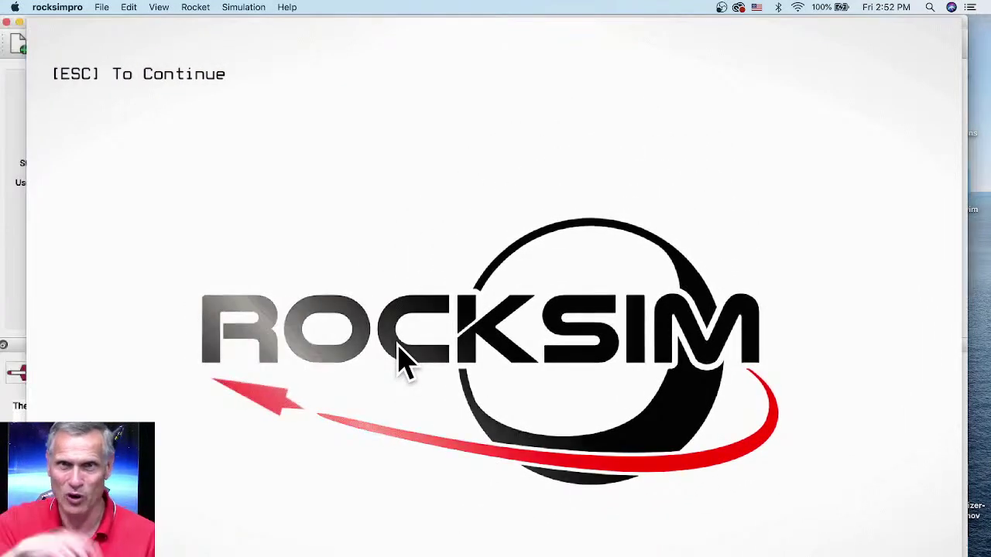
pyautogui.press('Escape')
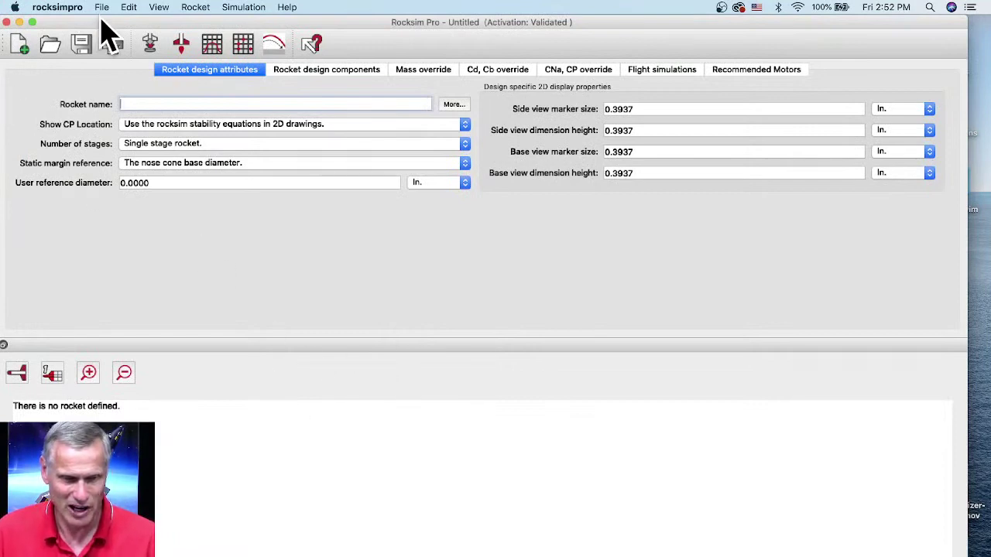
pyautogui.moveTo(100, 21); pyautogui.dragTo(158, 81)
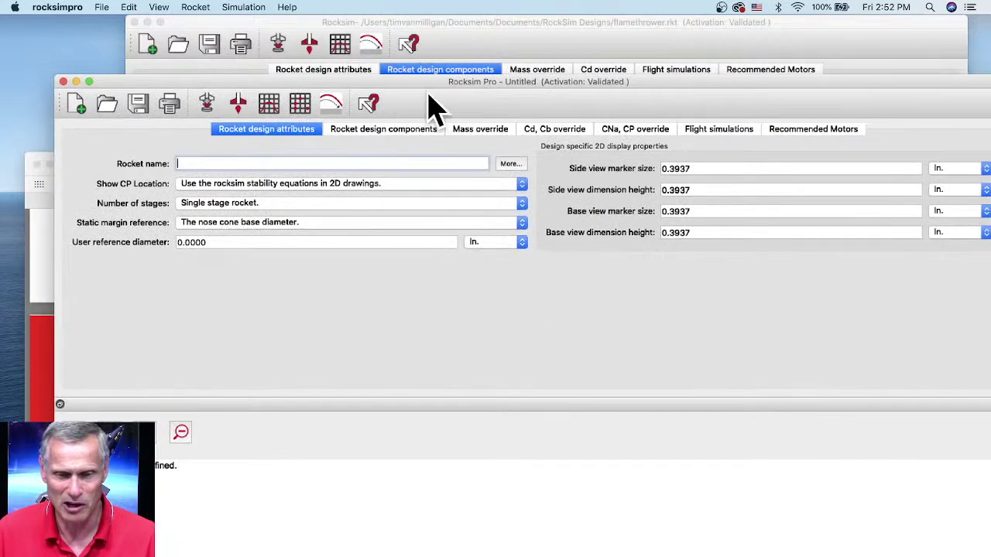
# Step: Move the untitled RockSim Pro window aside and bring the flamethrower.rkt design in RockSim to the front
pyautogui.moveTo(481, 83); pyautogui.dragTo(492, 95)
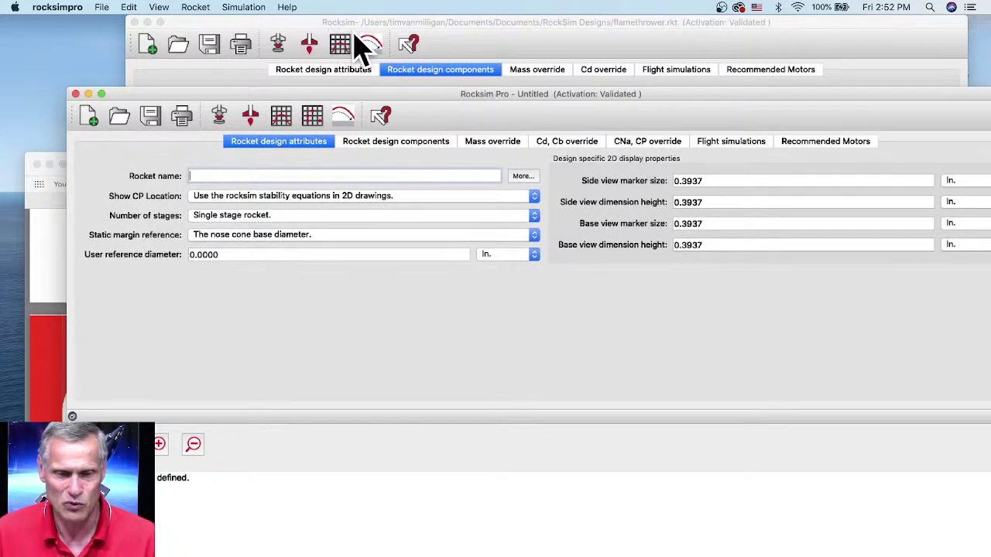
pyautogui.moveTo(477, 97); pyautogui.dragTo(470, 33)
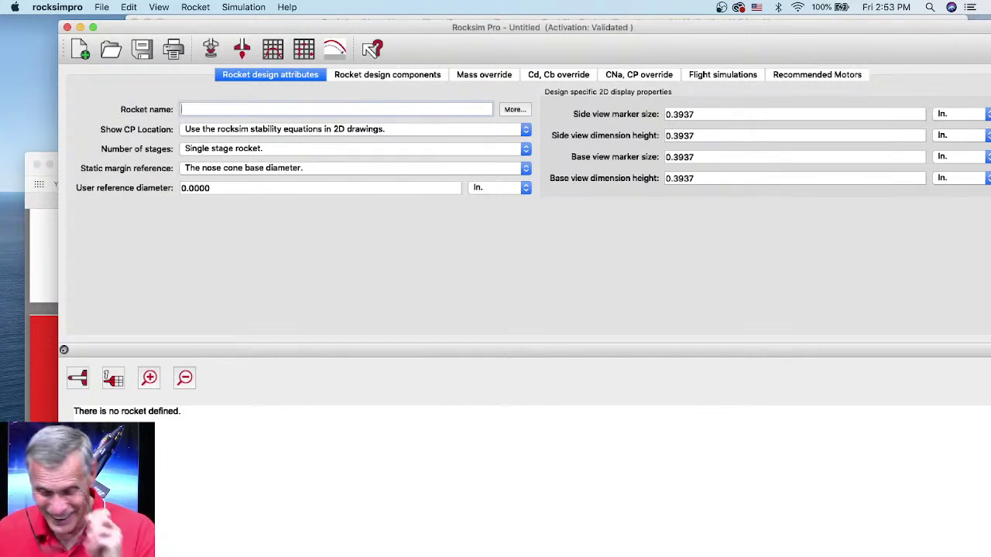
pyautogui.moveTo(707, 31); pyautogui.dragTo(627, 215)
pyautogui.click(687, 23)
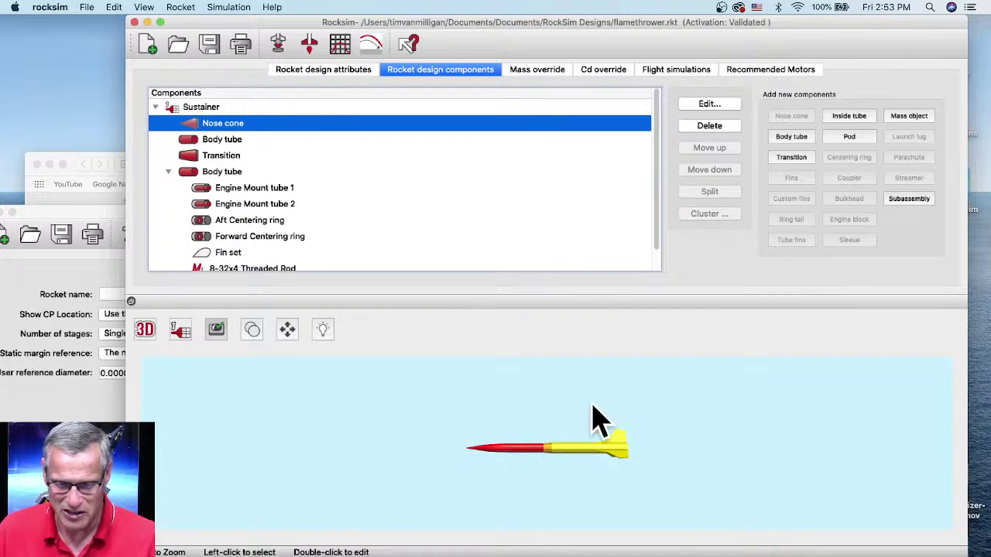
# Step: Prepare a flight simulation with Estes D12 engines and a 7-second ejection delay in both engine mounts
pyautogui.click(277, 44)
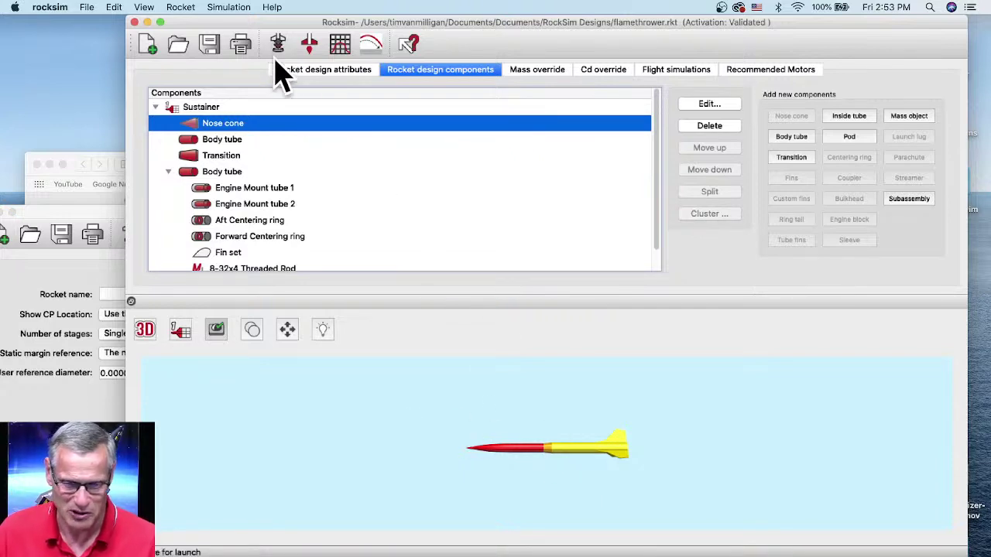
pyautogui.click(304, 404)
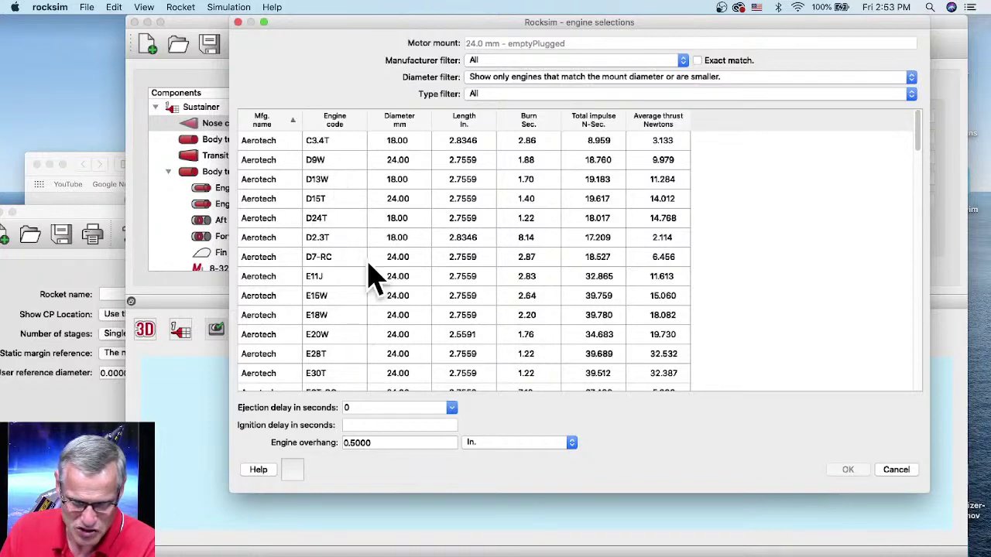
pyautogui.scroll(-5, 383, 288)
pyautogui.scroll(-15, 391, 292)
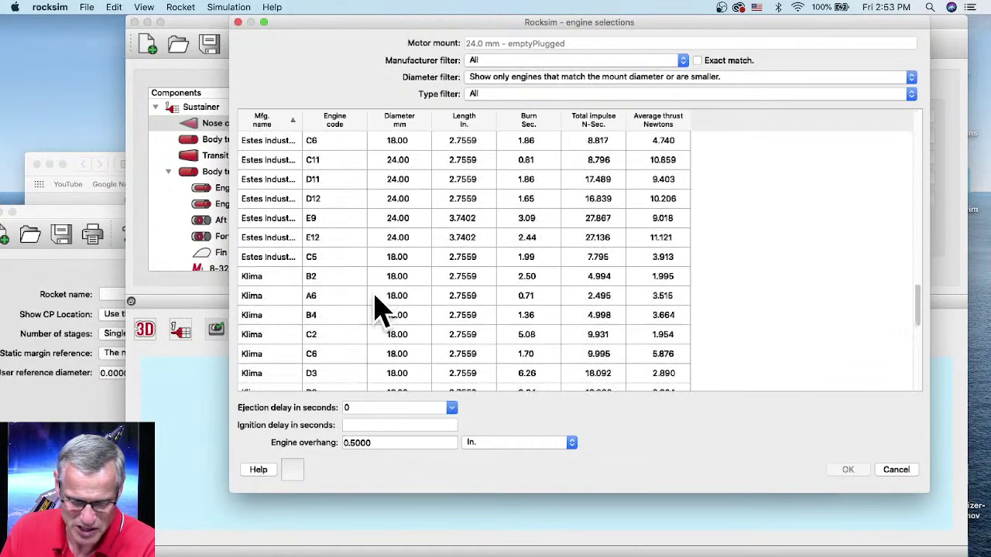
pyautogui.scroll(2, 306, 286)
pyautogui.doubleClick(331, 256)
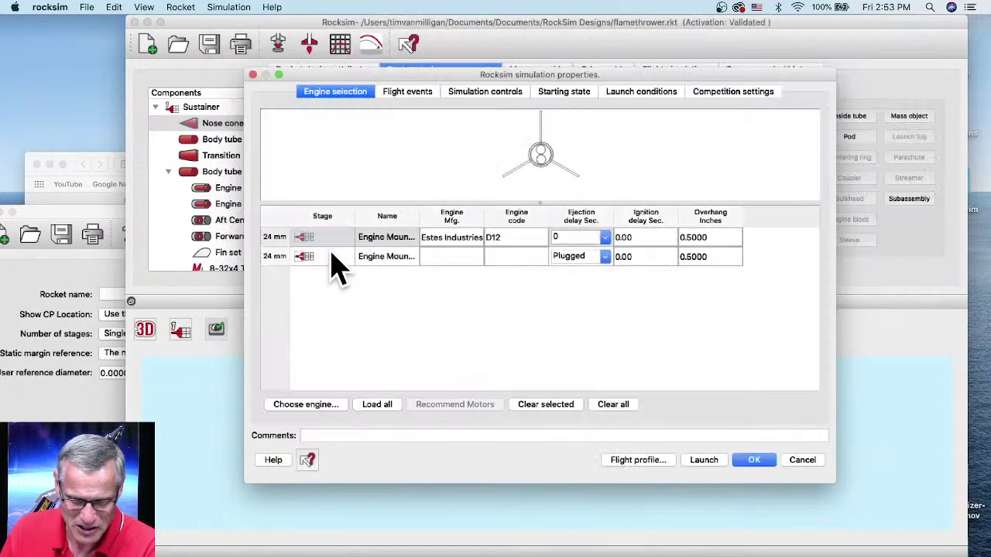
pyautogui.click(605, 238)
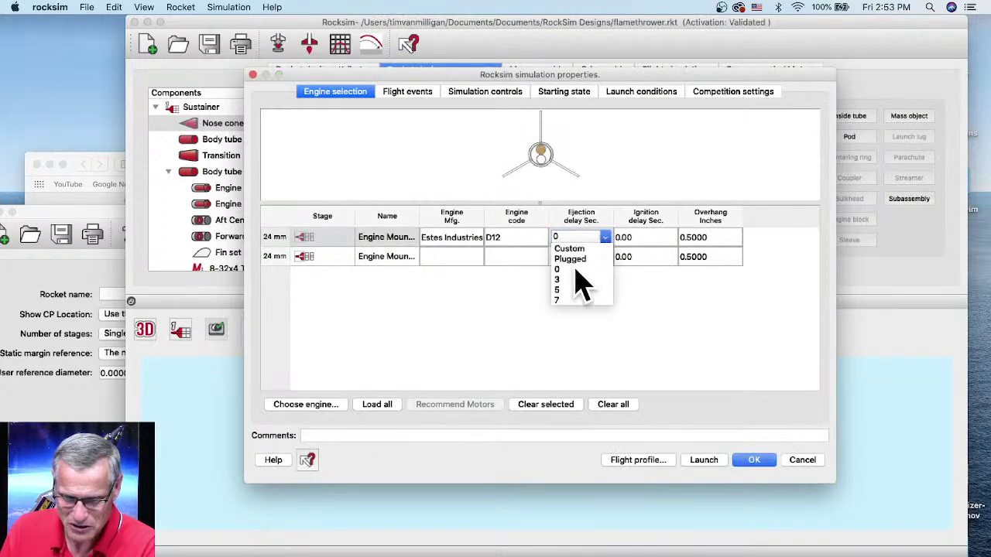
pyautogui.click(571, 301)
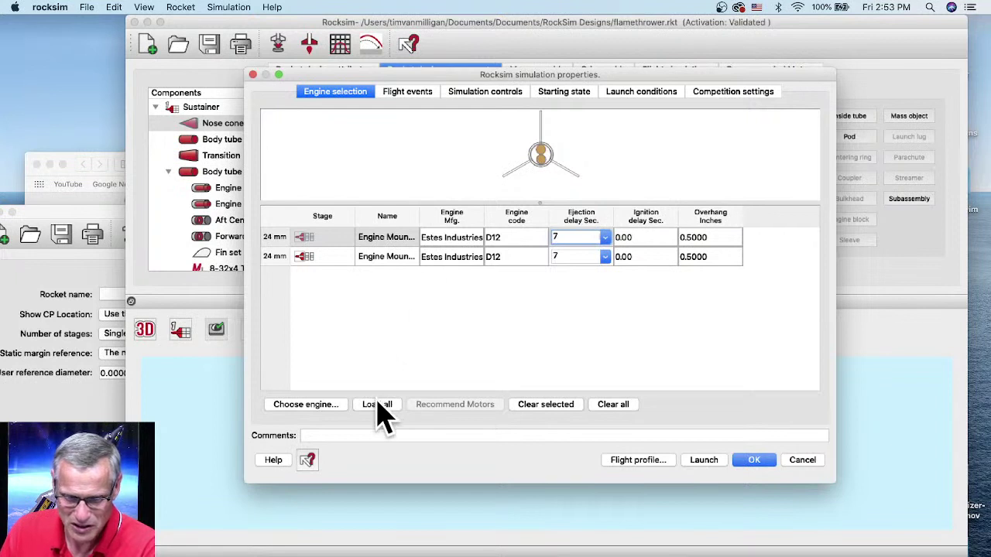
# Step: Review the simulation controls, flight events, starting state and launch conditions, and run the D12-7 simulation
pyautogui.click(470, 94)
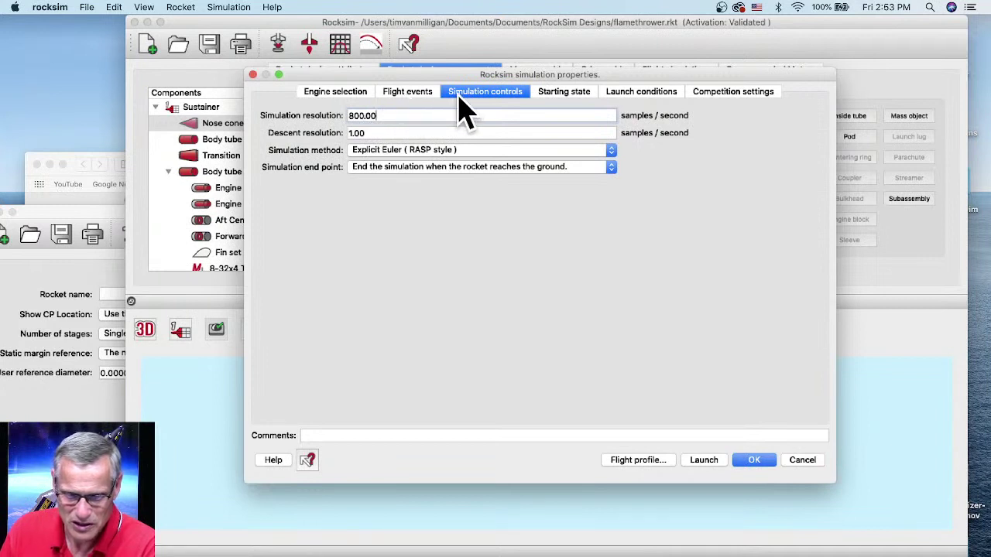
pyautogui.click(418, 97)
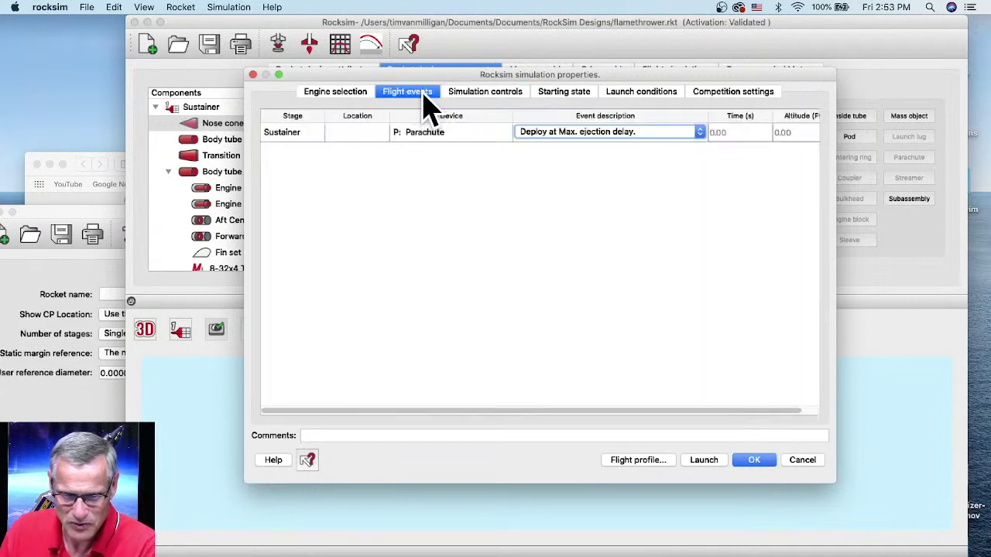
pyautogui.click(569, 97)
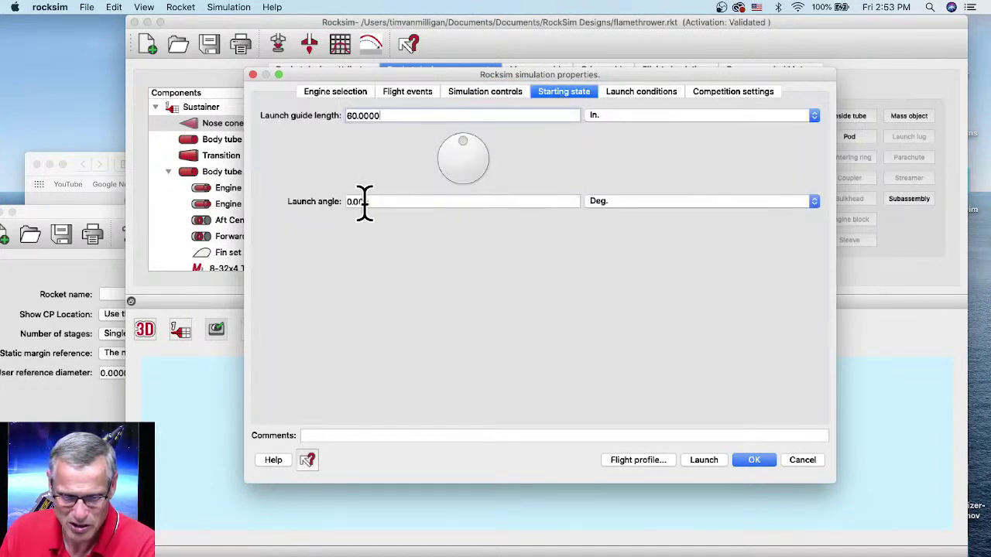
pyautogui.click(635, 97)
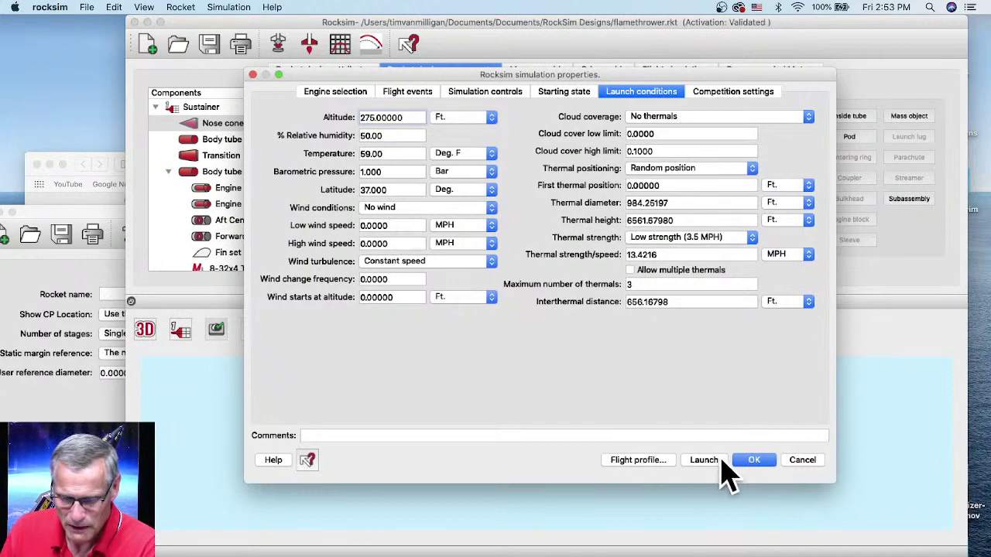
pyautogui.click(709, 462)
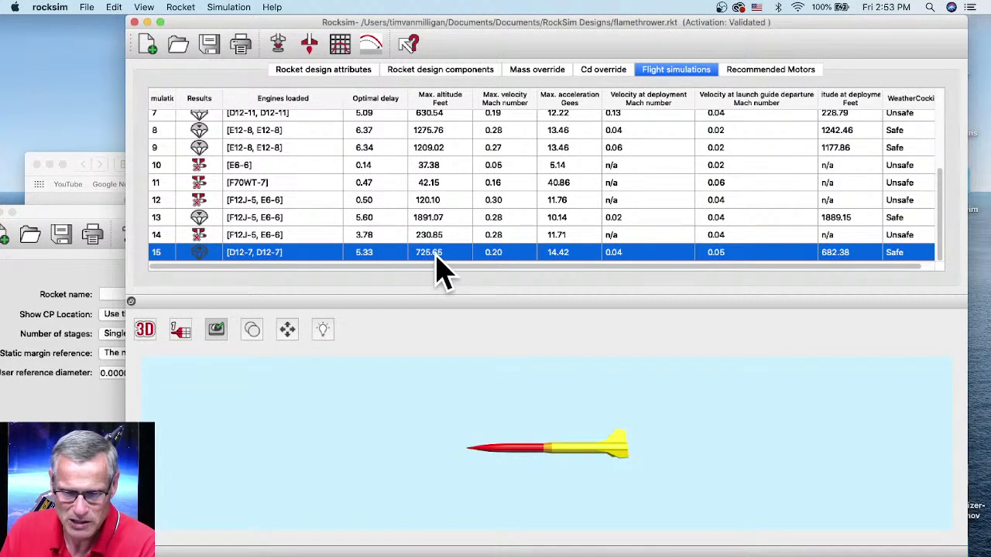
# Step: Set up a plot of the D12-7 simulation with Drag force added as the second Y-axis in green
pyautogui.click(341, 44)
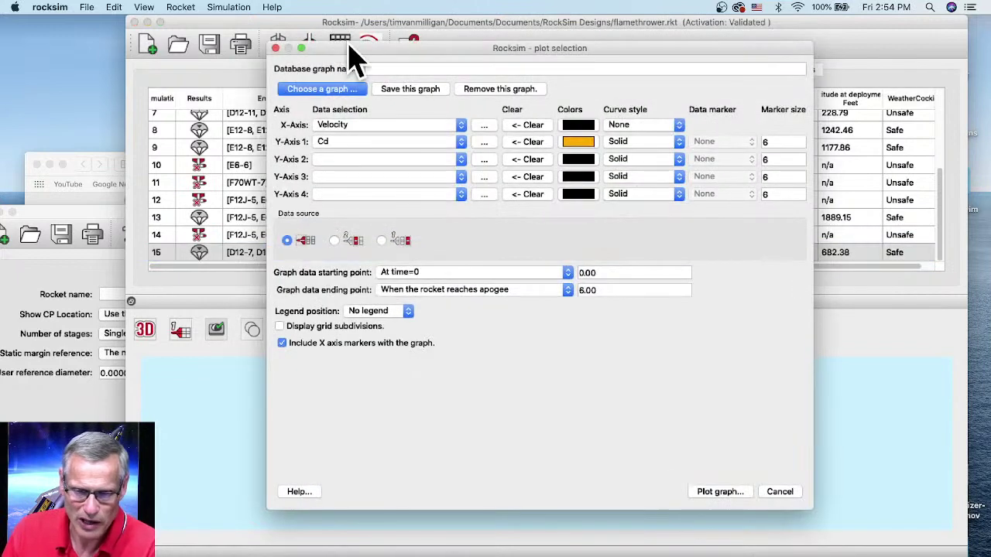
pyautogui.moveTo(351, 48); pyautogui.dragTo(322, 22)
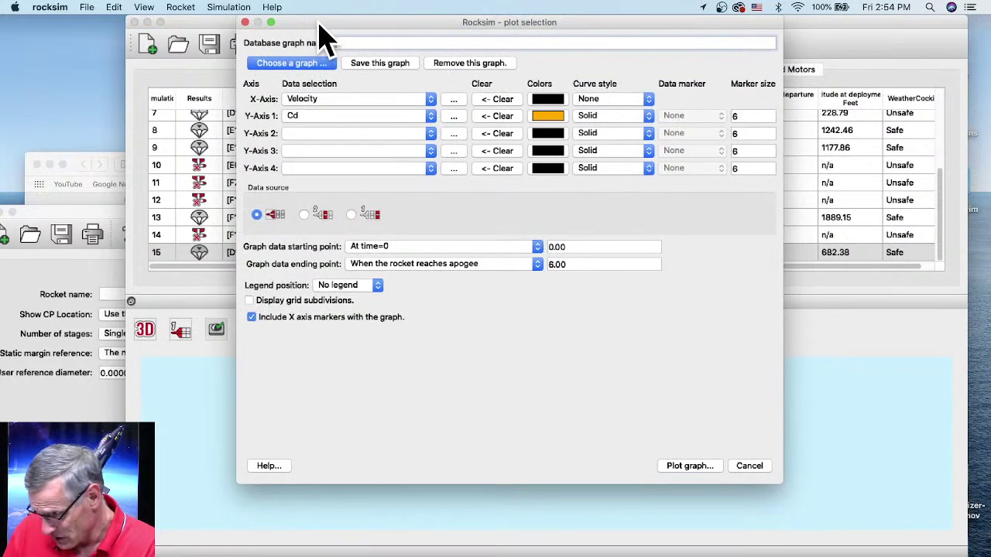
pyautogui.click(318, 150)
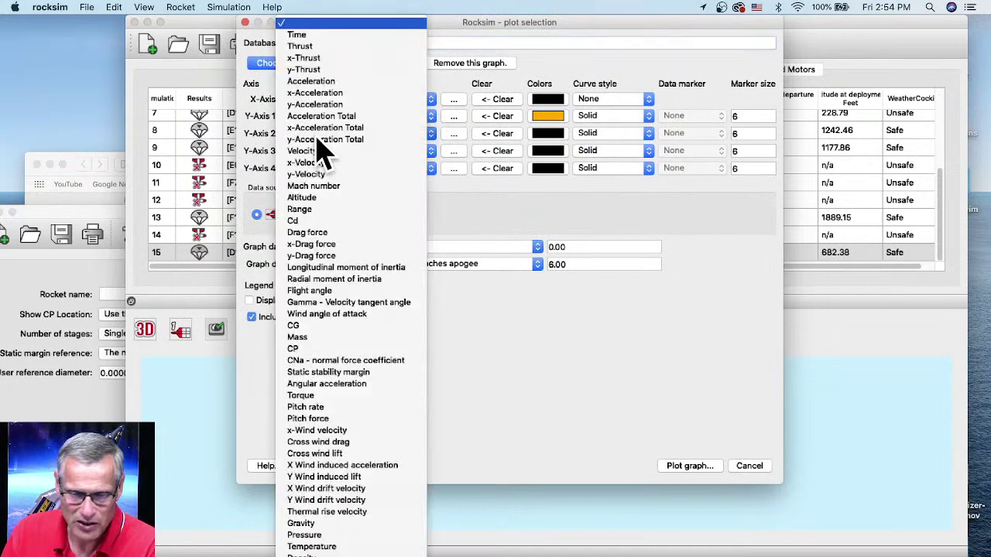
pyautogui.click(313, 234)
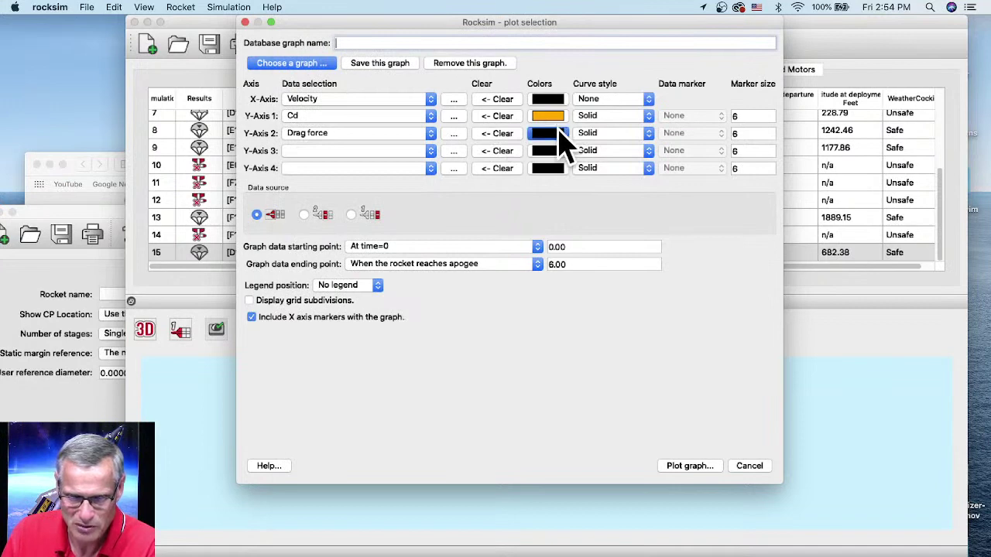
pyautogui.click(557, 133)
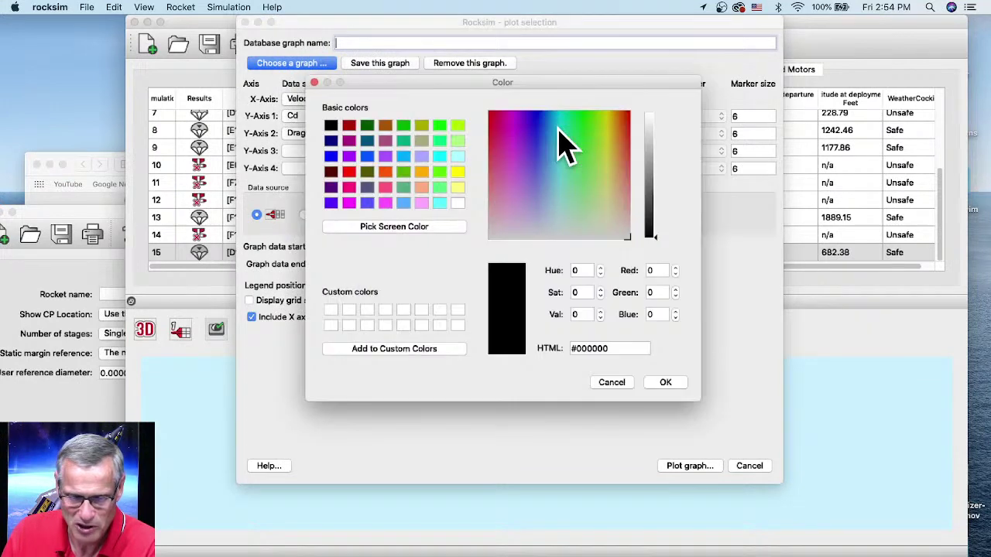
pyautogui.click(402, 128)
pyautogui.click(666, 383)
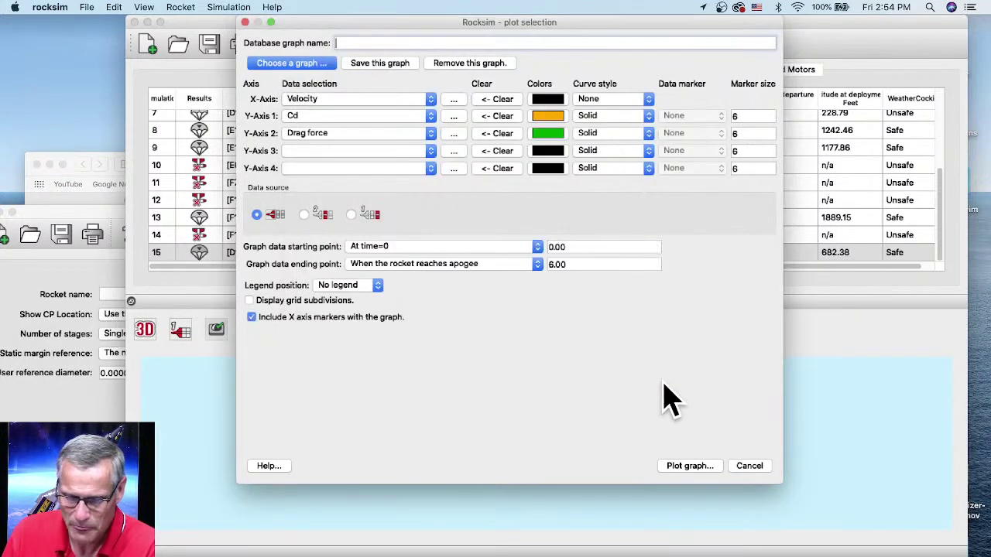
# Step: Change the X-axis to Time, plot Cd and drag force to examine both curves, and close the graph
pyautogui.click(308, 101)
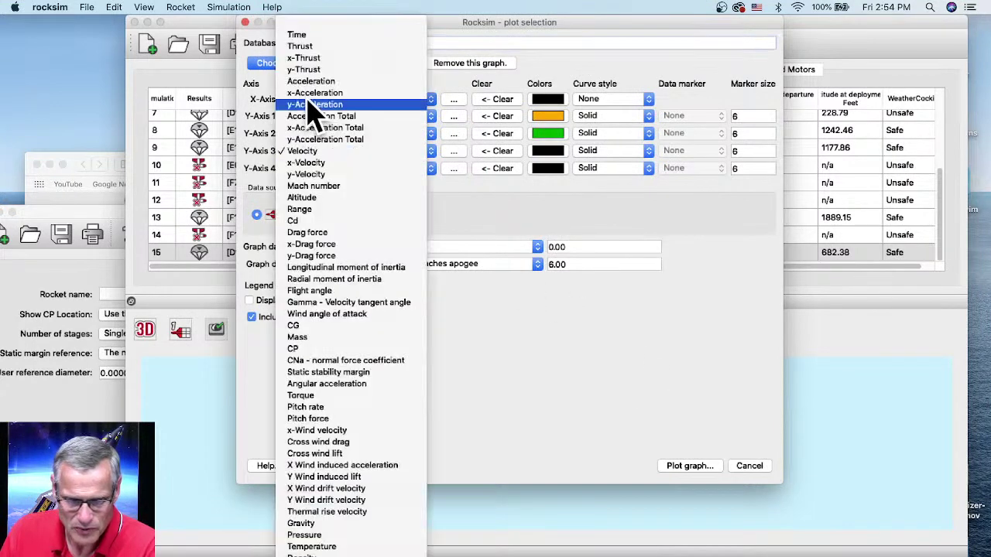
pyautogui.click(305, 35)
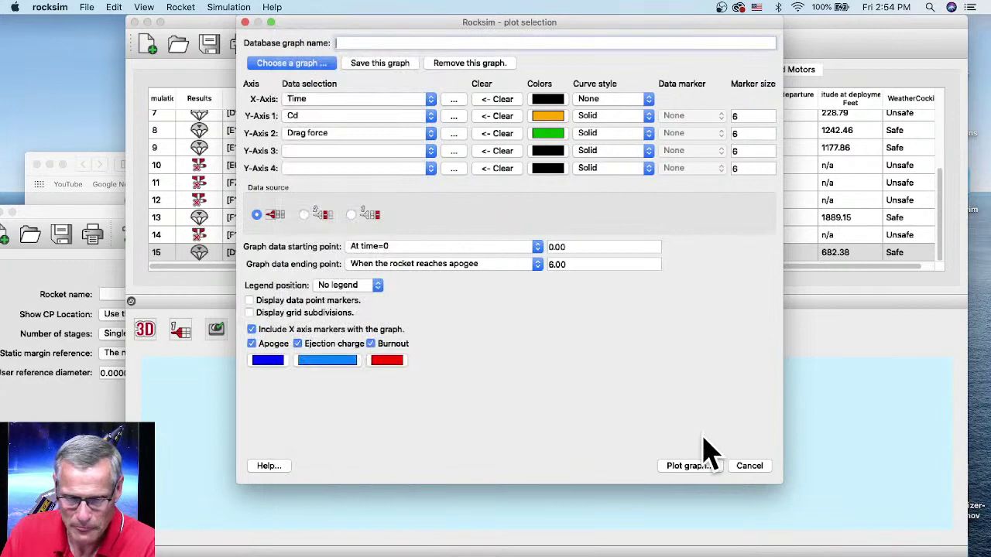
pyautogui.click(689, 467)
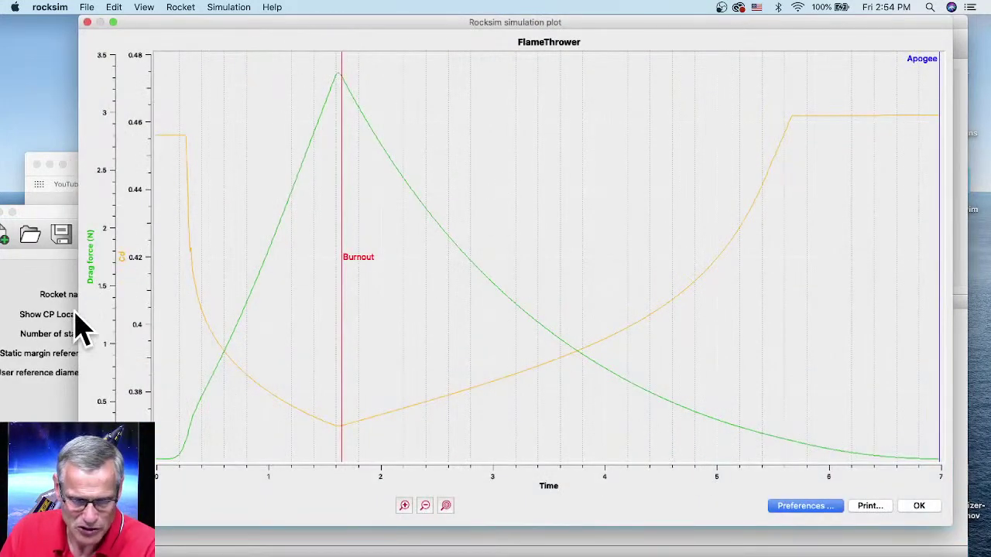
pyautogui.moveTo(80, 315); pyautogui.dragTo(121, 314)
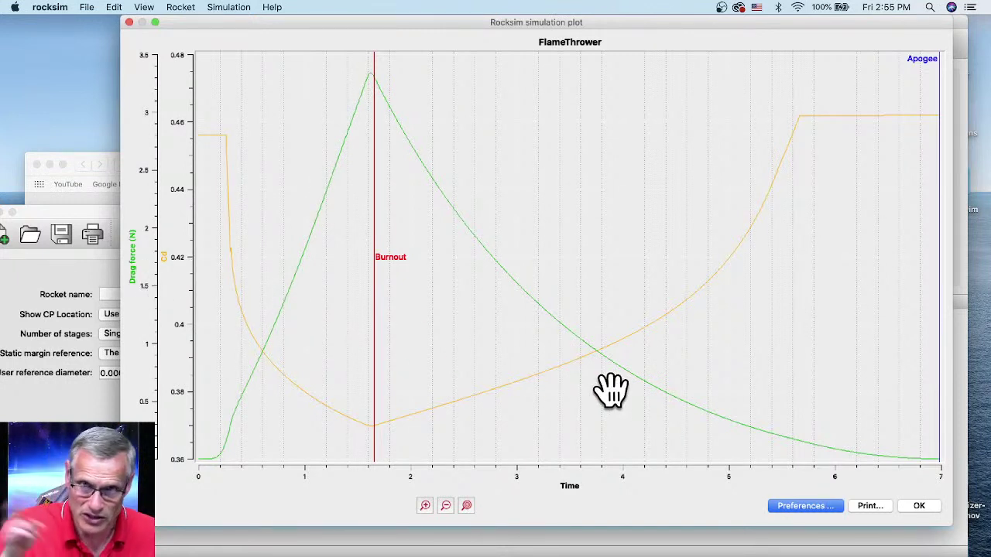
pyautogui.click(919, 506)
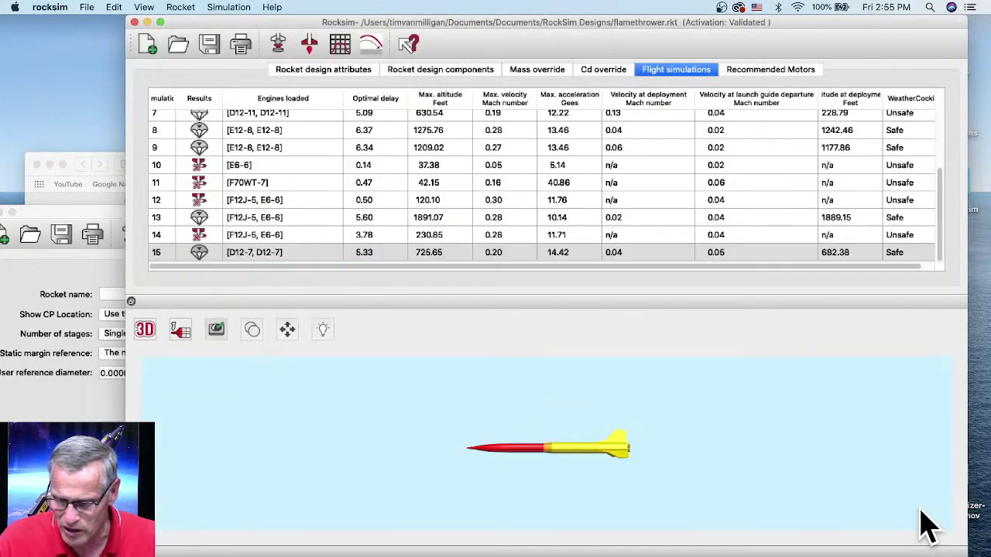
# Step: Run another D12-7 simulation with a custom wind speed range, setting both low and high wind speeds to 8 MPH
pyautogui.click(278, 45)
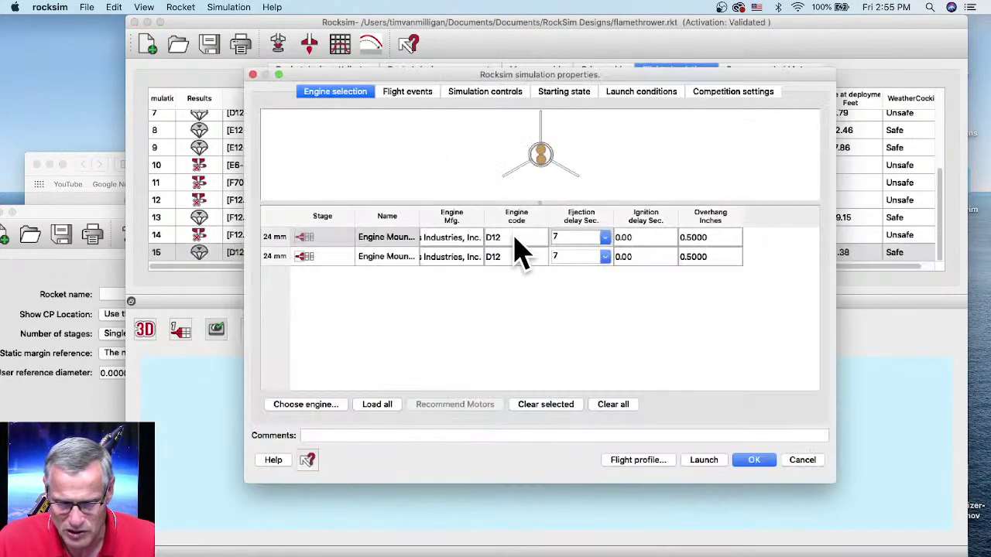
pyautogui.click(627, 91)
pyautogui.click(381, 209)
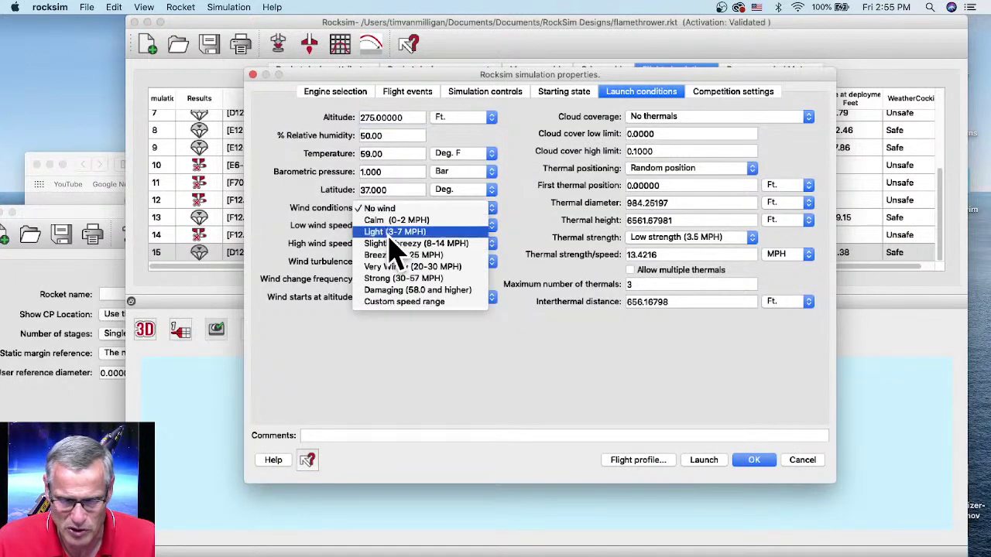
pyautogui.click(411, 302)
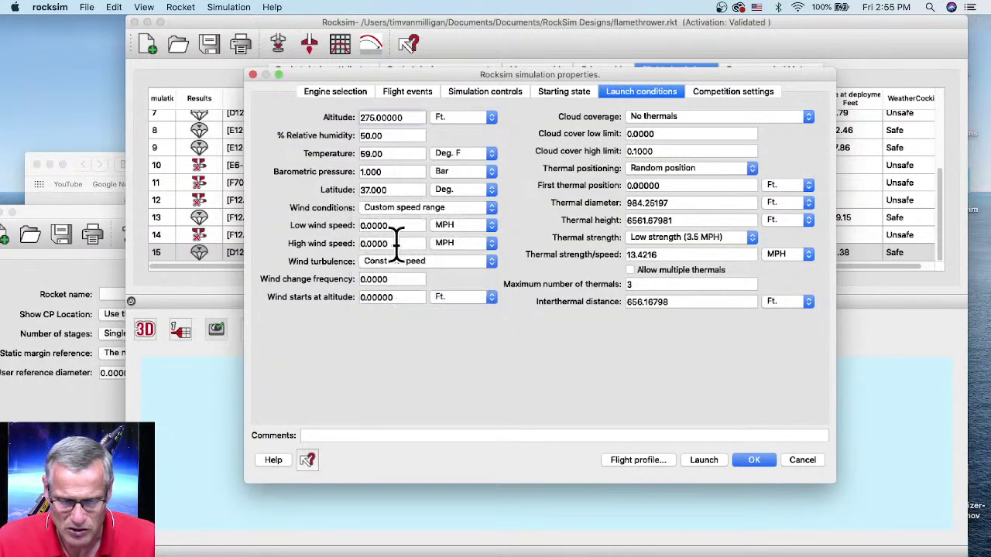
pyautogui.doubleClick(391, 225)
pyautogui.write('8')
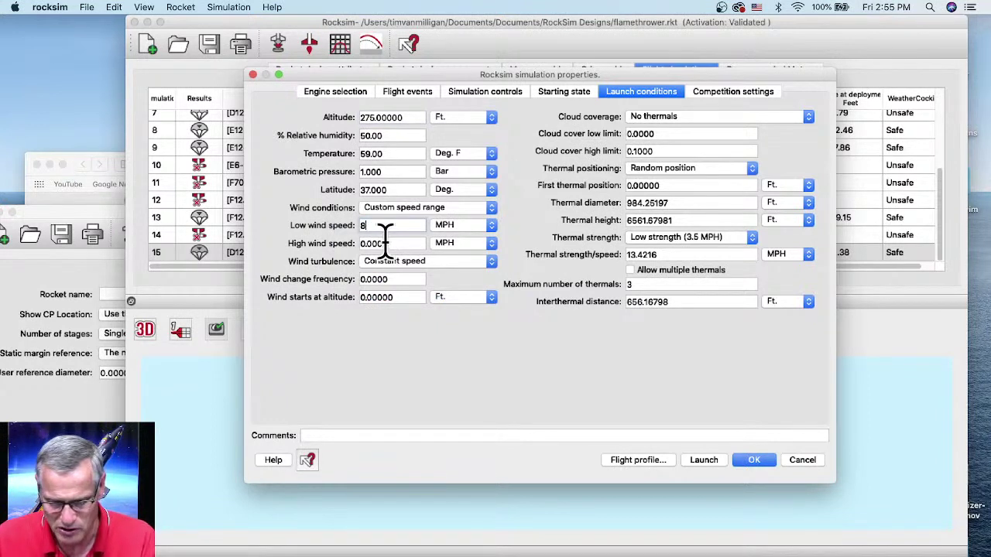
pyautogui.doubleClick(373, 242)
pyautogui.write('8')
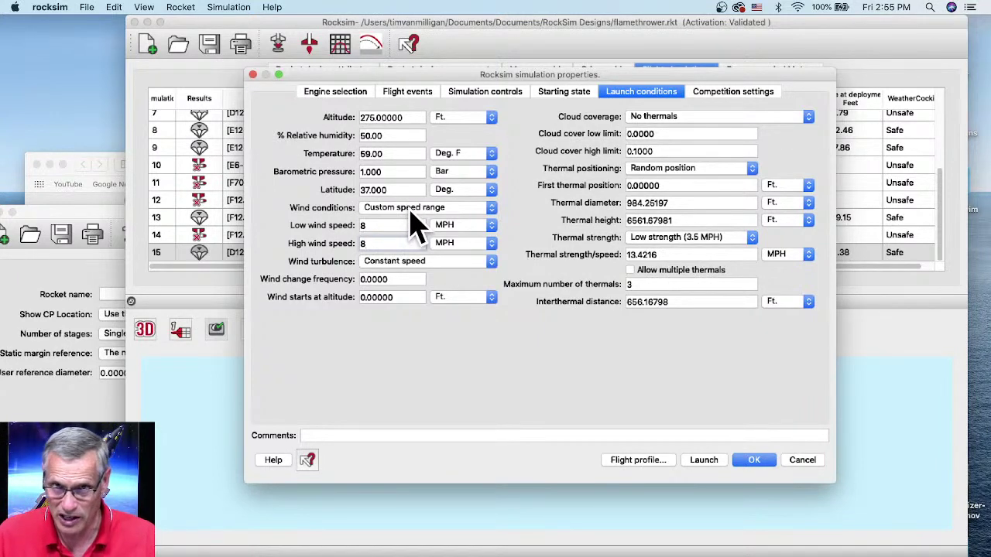
pyautogui.click(706, 462)
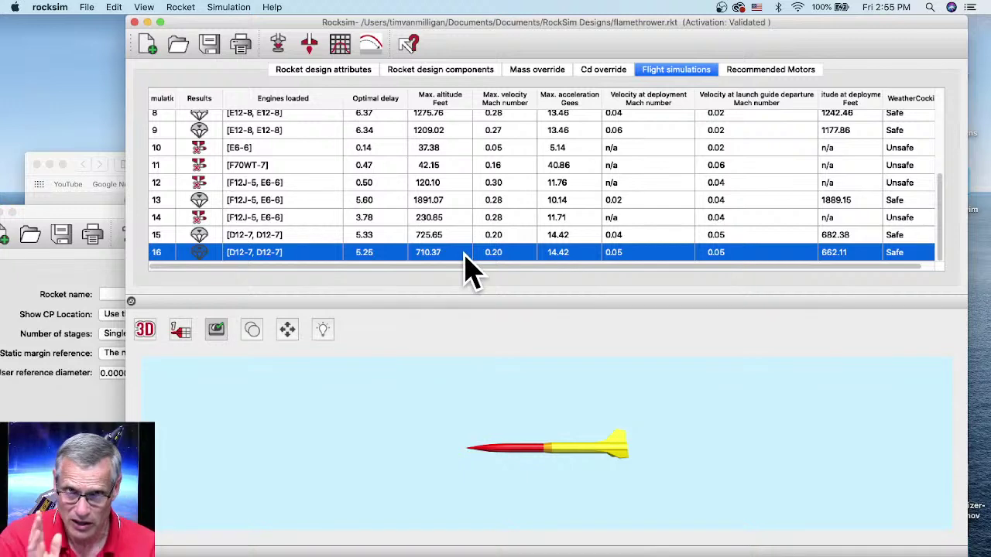
# Step: Plot Cd and drag force against time for the simulation with 8 MPH wind
pyautogui.click(341, 53)
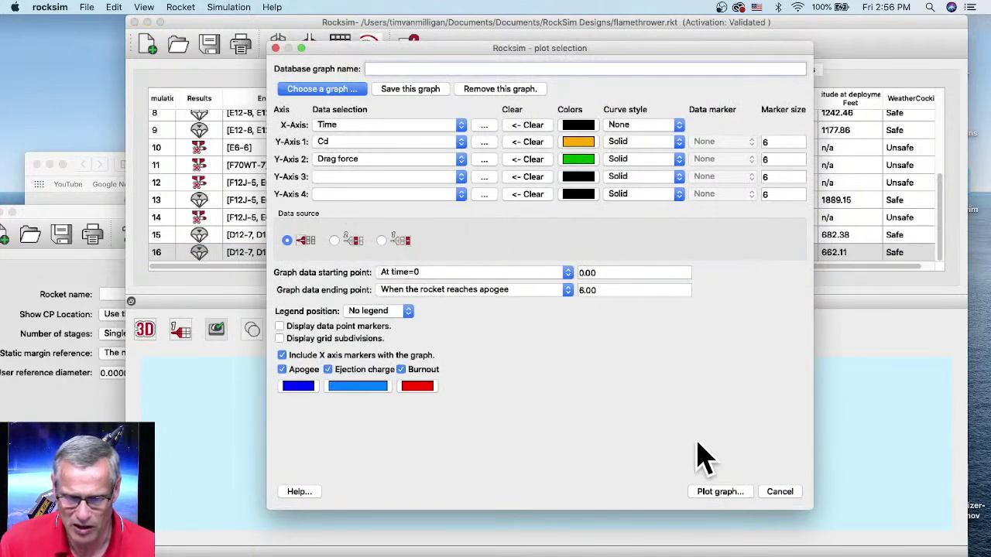
pyautogui.click(721, 494)
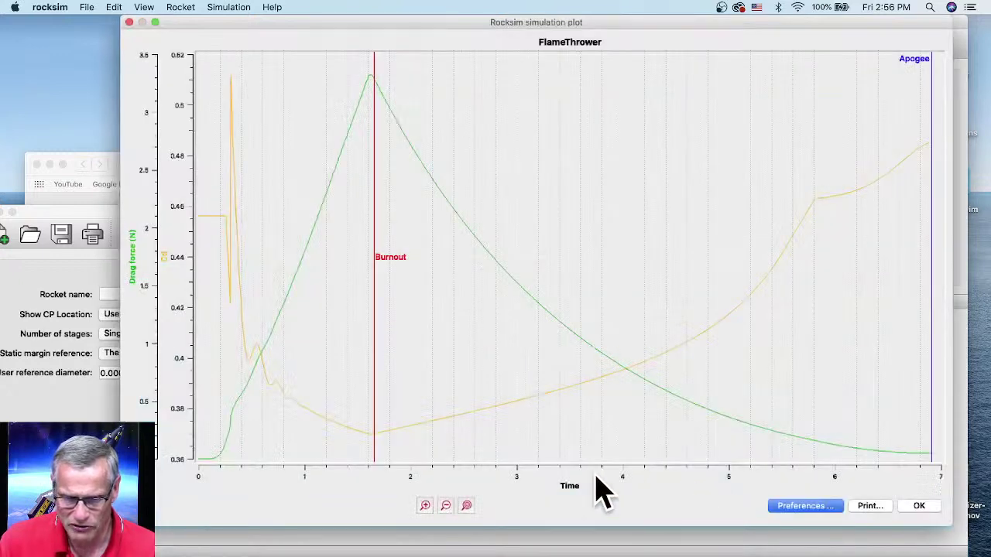